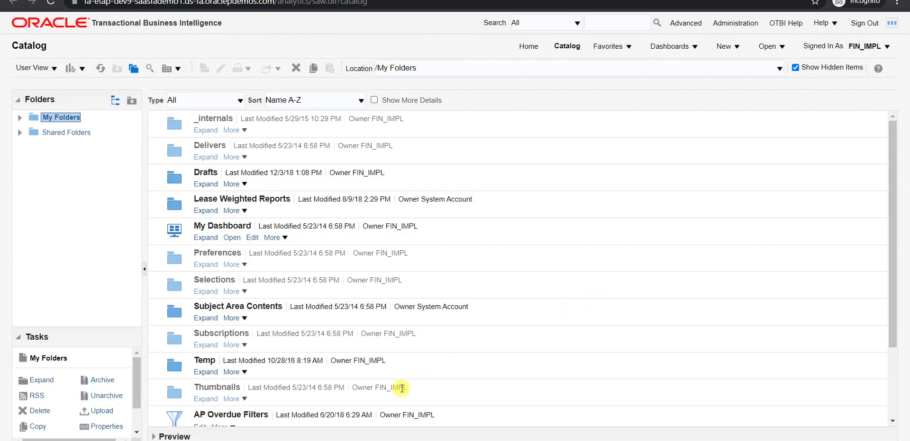
- Switch to the text editor and write the heading "Journal Import using FBDI (Interface)" on the first line of the empty note
key("alt+Tab")
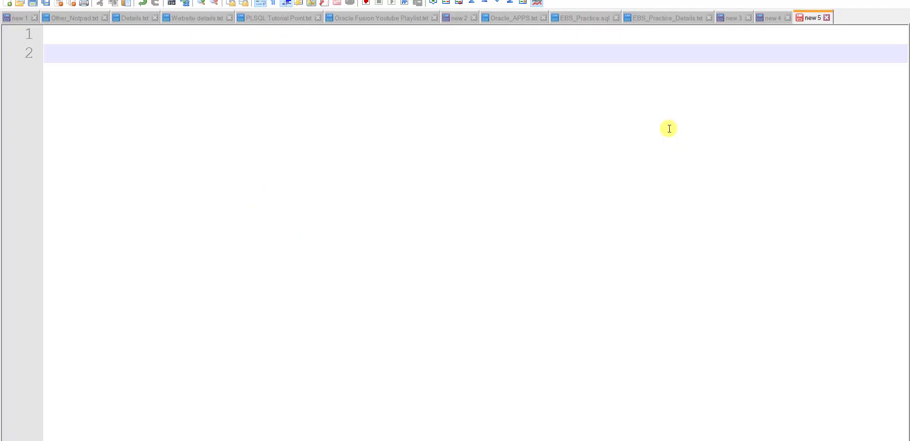
key("Up")
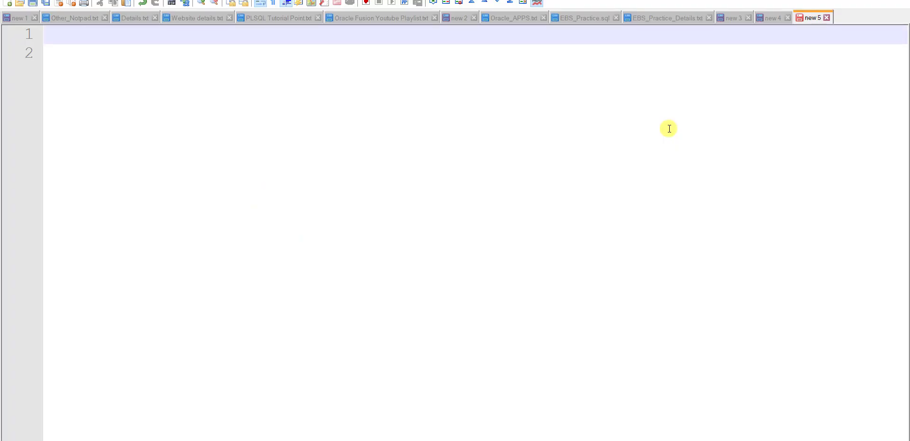
type("Journal Import ")
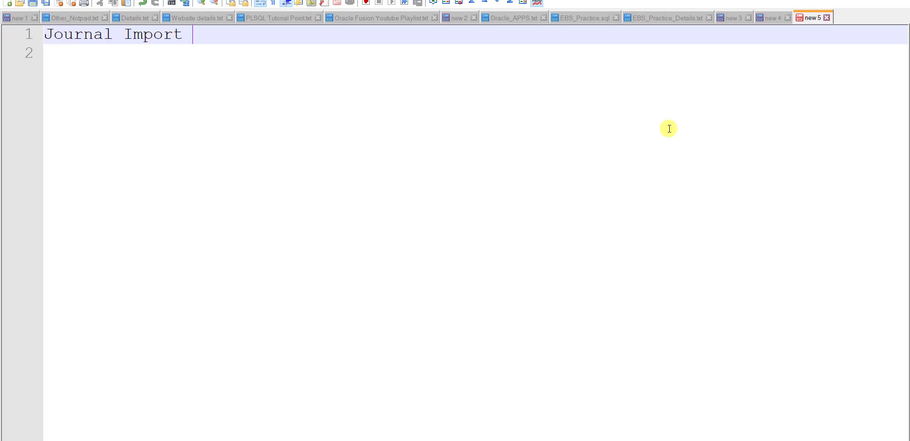
type("using FBDI")
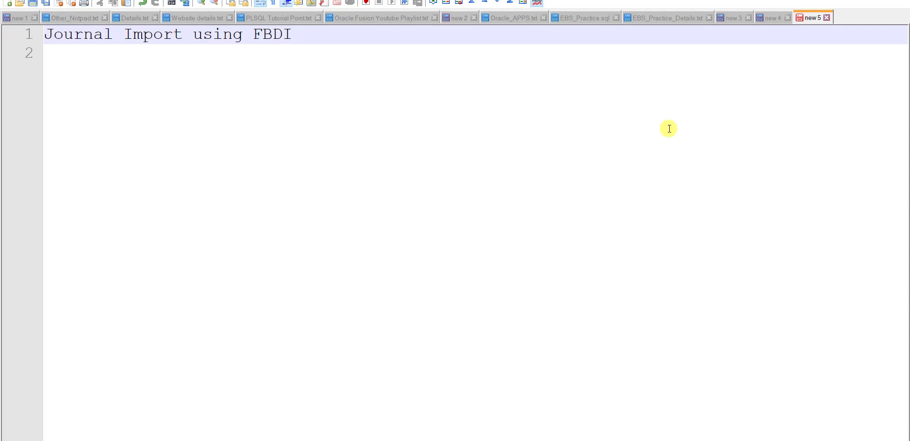
key("Return")
key("Return")
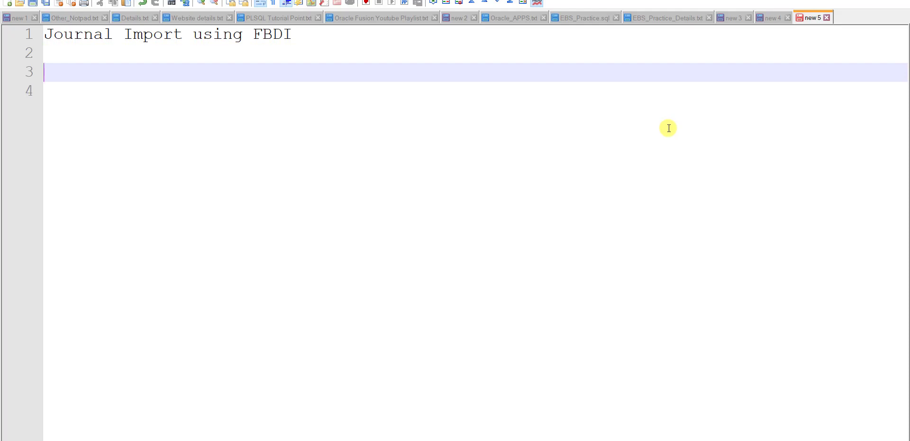
left_click(318, 37)
type("(I")
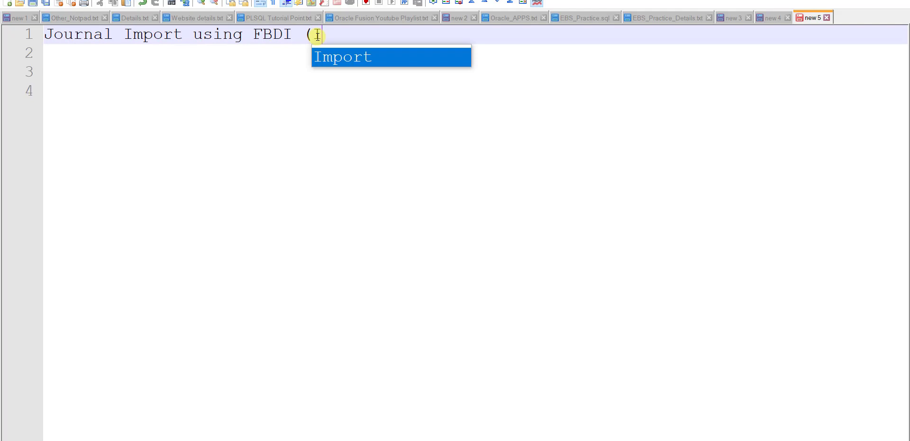
type("nterface)")
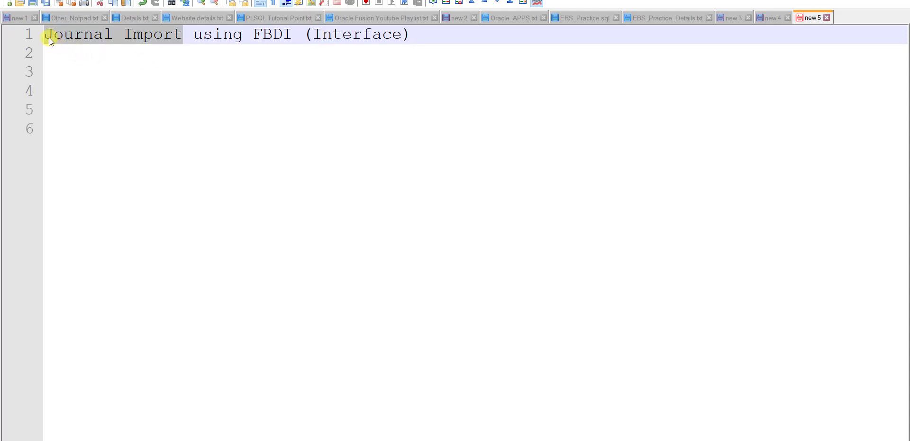
- Below the heading, add the item "1. Download the template." and the site address fusionappsoer.oracle.com on the following line
left_click_drag(47, 37, 181, 36)
left_click(171, 68)
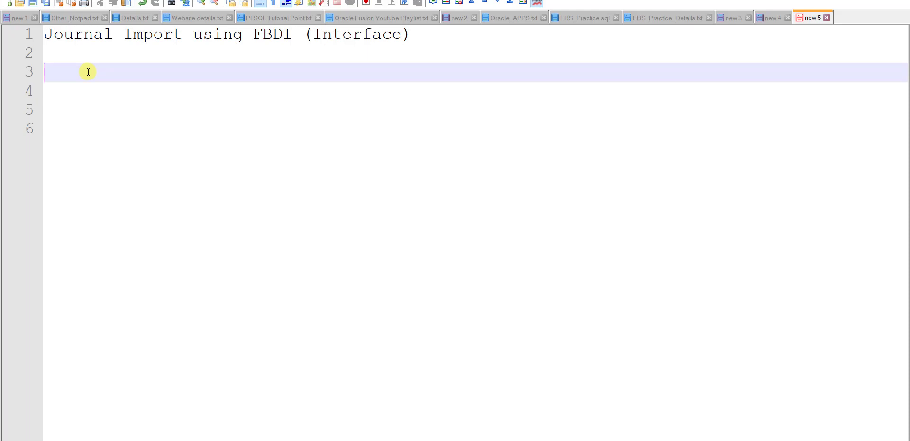
type("1. Downlo")
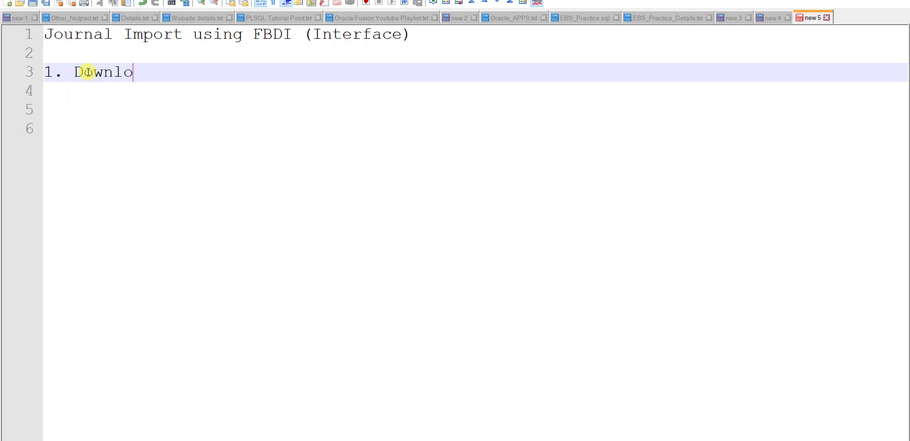
type("ad the template")
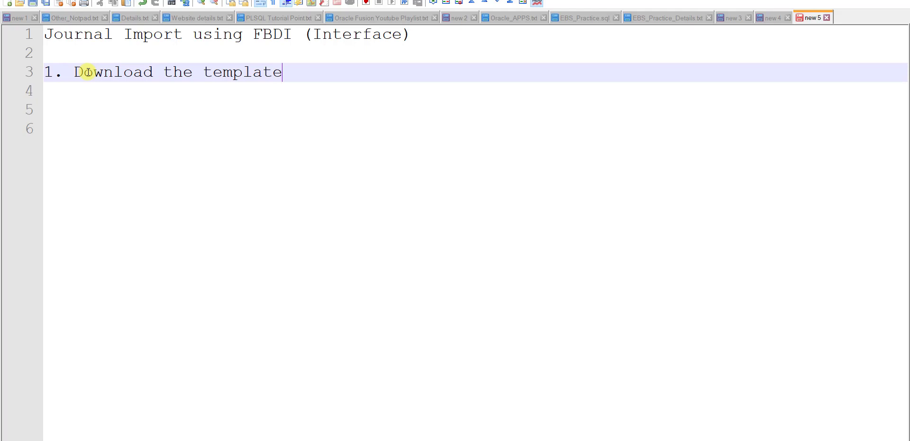
type(".")
key("Return")
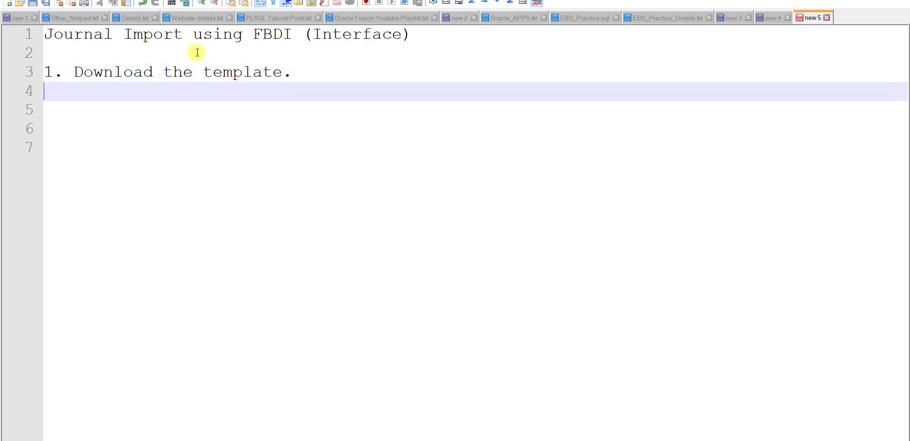
type("fusionappsoer.oracle.com")
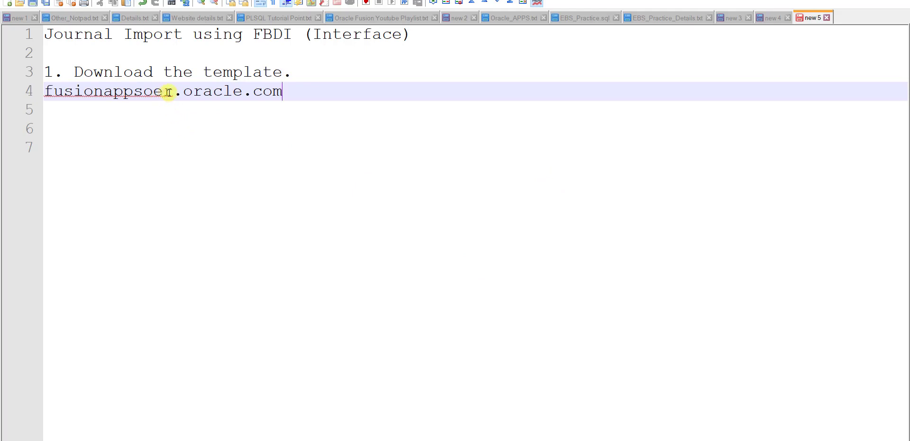
- Switch to the browser, open fusionappsoer.oracle.com and go through Cloud Applications to the Financials documentation
left_click_drag(283, 92, 44, 91)
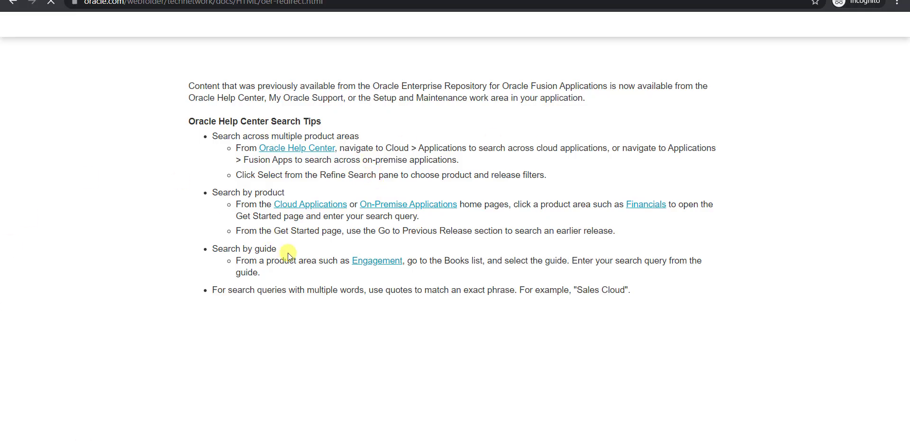
left_click(302, 208)
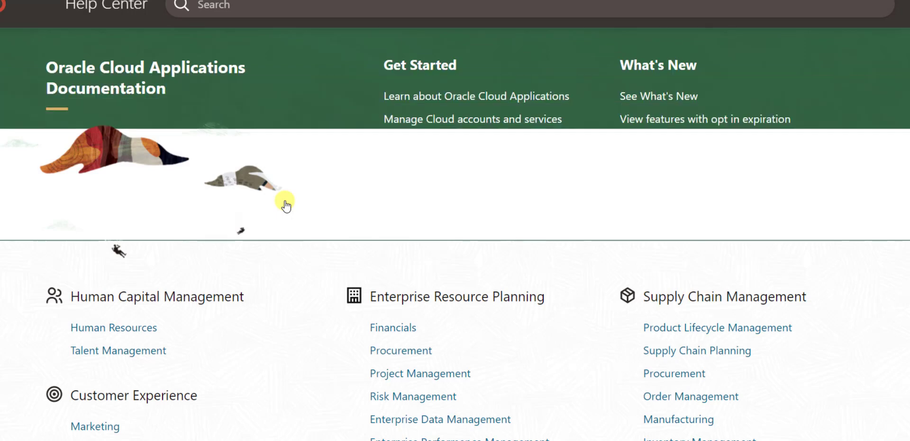
scroll(544, 247, "down", 3)
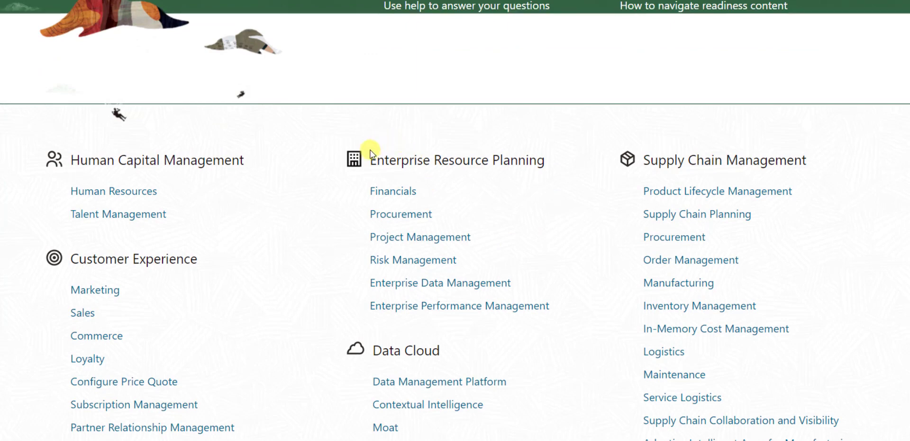
left_click(400, 195)
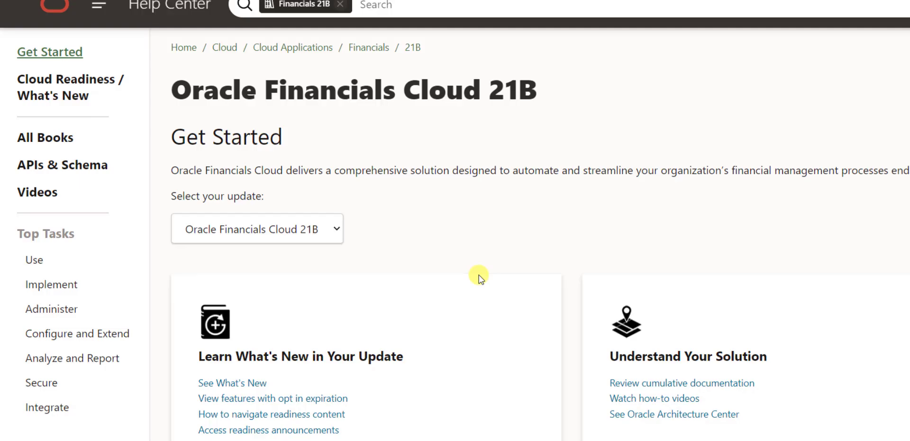
- Open the file-based data import guide from the Administer tasks and go to the Journal Import topic under General Ledger
left_click(62, 312)
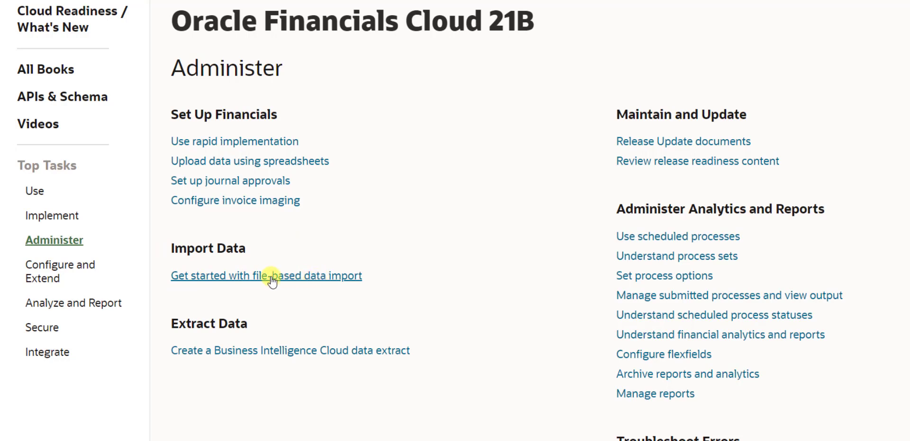
left_click(308, 275)
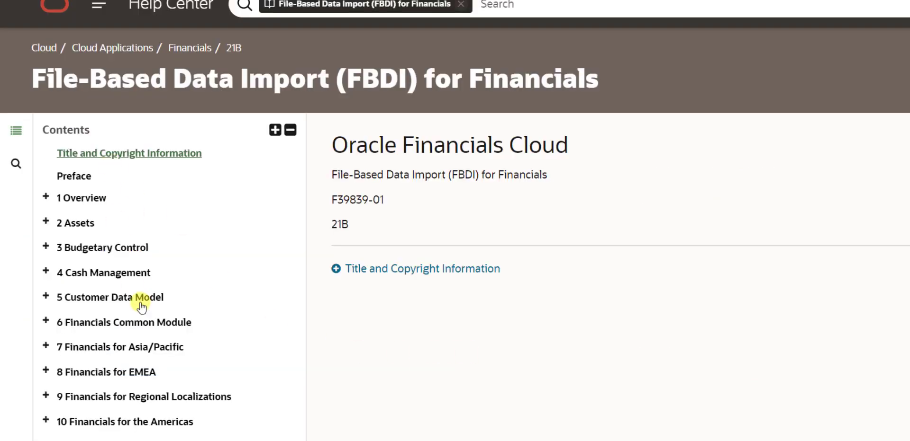
scroll(142, 305, "down", 5)
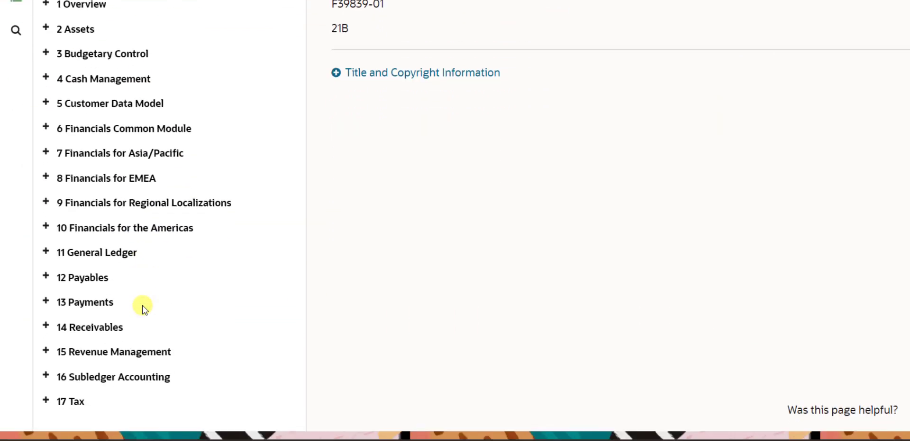
left_click(121, 260)
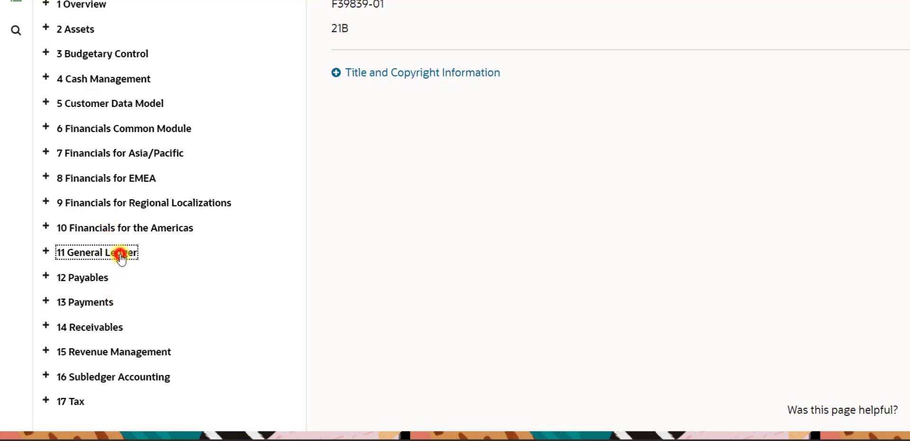
scroll(109, 251, "down", 2)
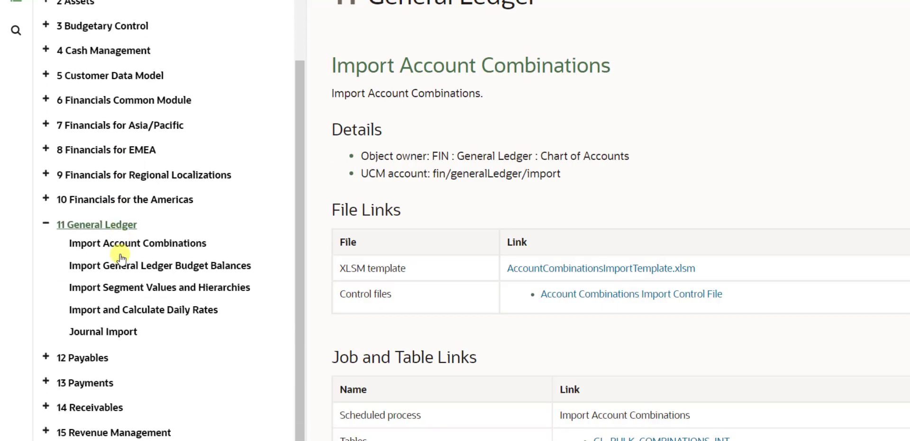
left_click(98, 334)
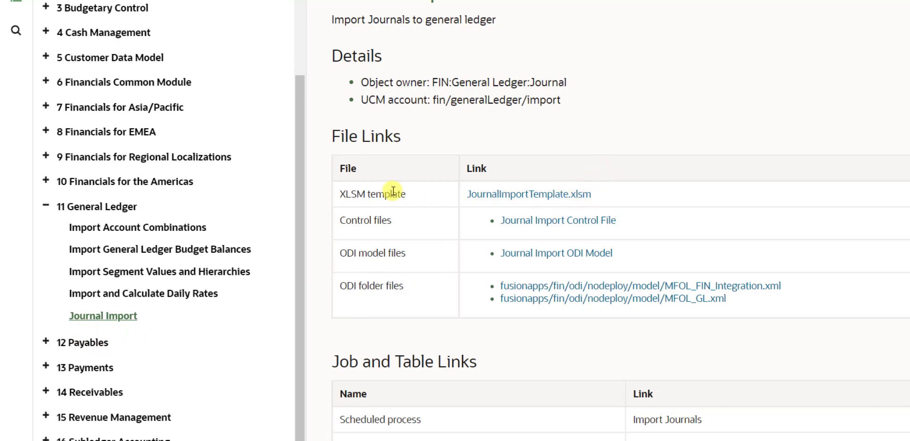
- Download the JournalImportTemplate.xlsm template, open it in Excel and show its GL_INTERFACE worksheet
left_click_drag(342, 195, 406, 194)
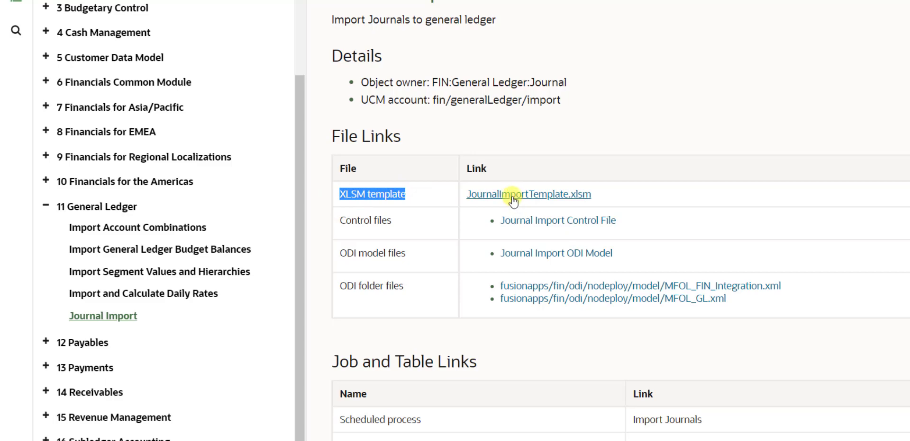
left_click(512, 199)
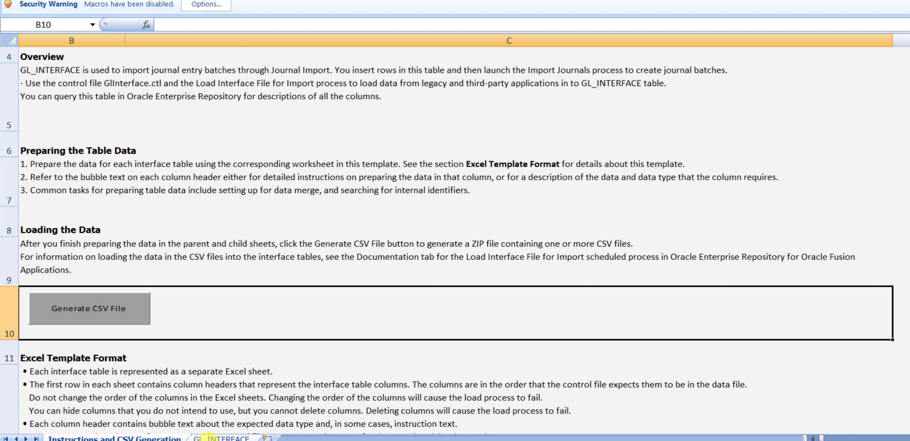
left_click(209, 438)
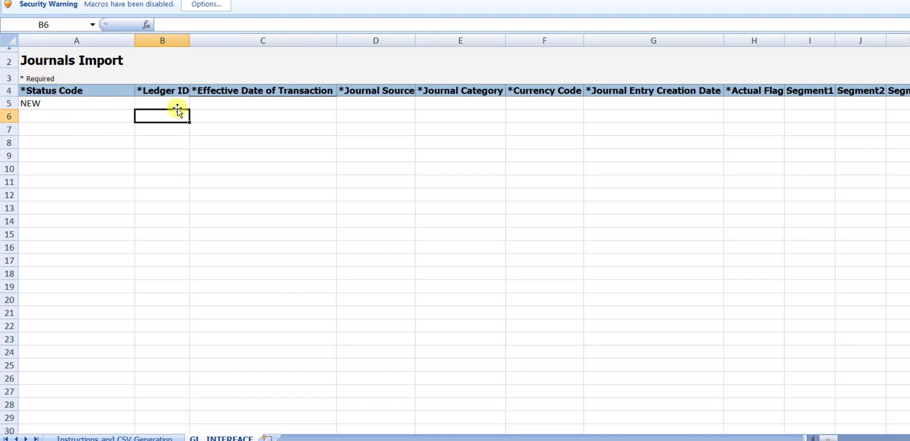
- Examine the column headers of the GL_INTERFACE worksheet, from the required fields such as Status Code and Ledger ID through the segment columns
left_click(163, 100)
key("Tab")
key("Tab")
key("Tab")
key("Tab")
key("Tab")
key("Tab")
key("Tab")
key("Tab")
key("Tab")
key("Tab")
key("Tab")
key("Tab")
key("Tab")
key("Tab")
key("Tab")
key("Tab")
key("Tab")
key("Tab")
key("Tab")
key("Tab")
key("Tab")
key("Tab")
key("Tab")
key("Tab")
key("Tab")
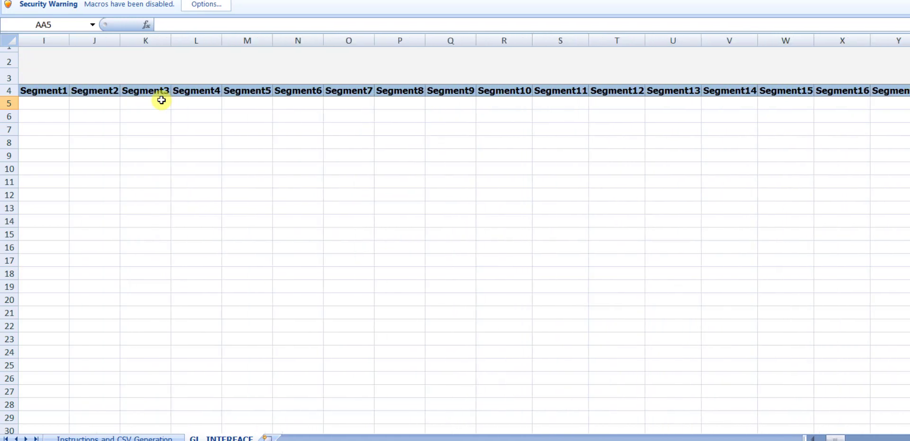
key("Home")
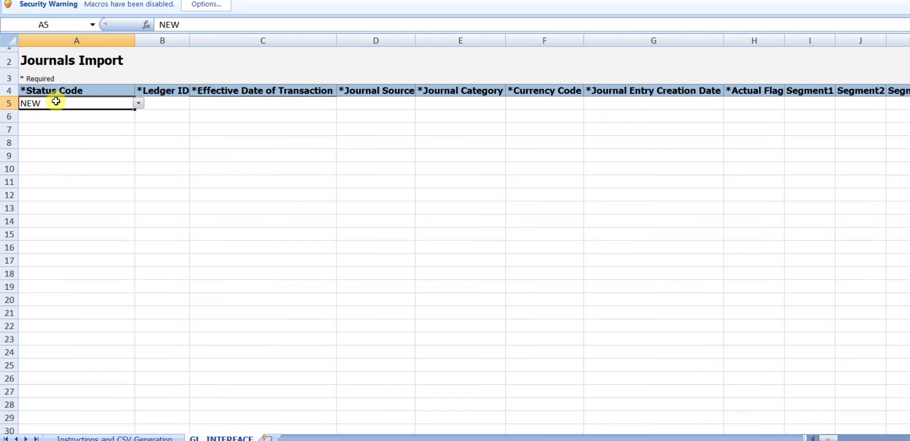
left_click(230, 104)
left_click(385, 102)
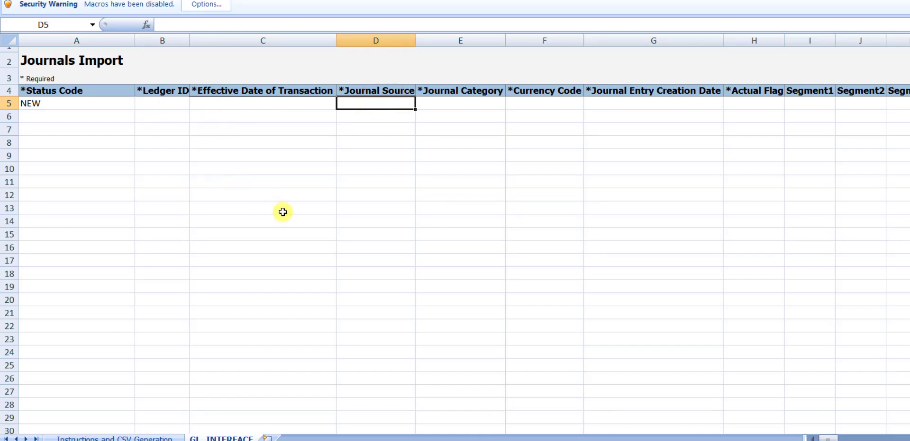
left_click(162, 103)
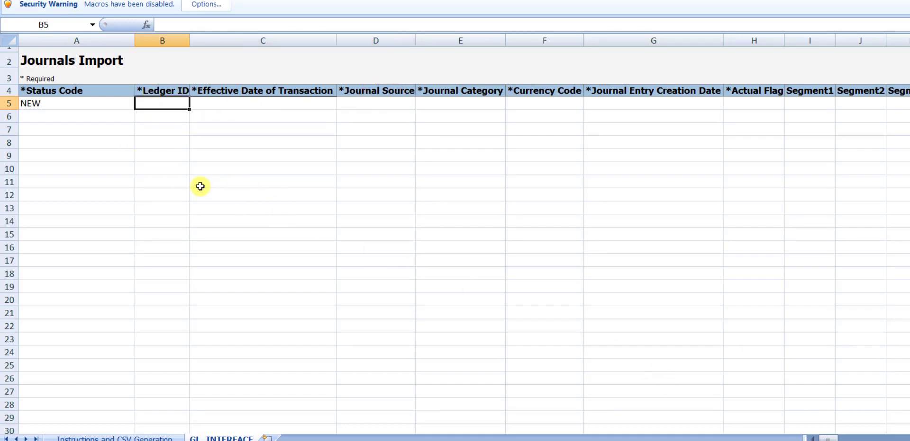
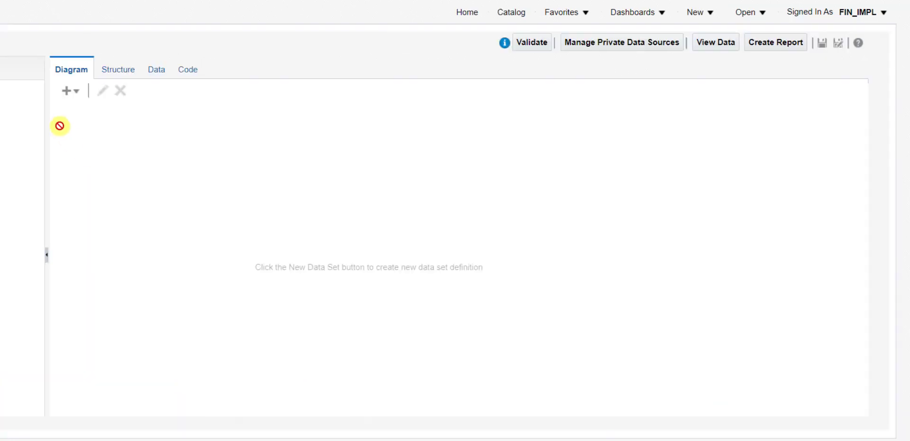
- Start a new SQL Query data set named TEST with FUSIONDB as its data source
left_click(66, 93)
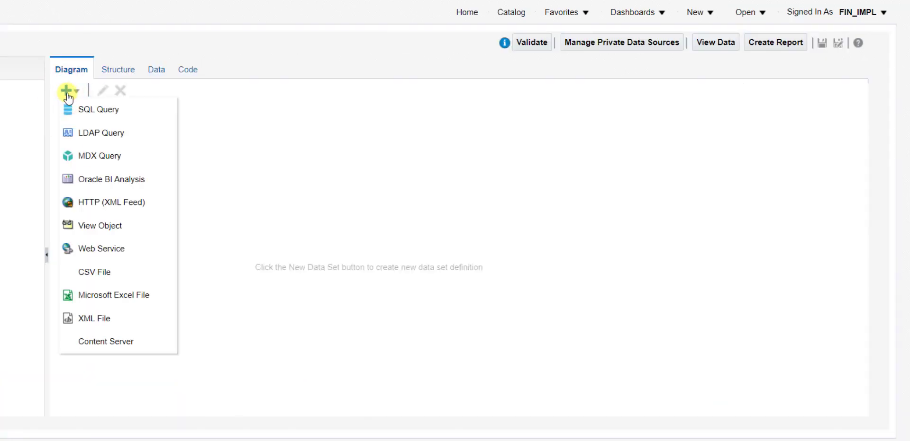
left_click(95, 112)
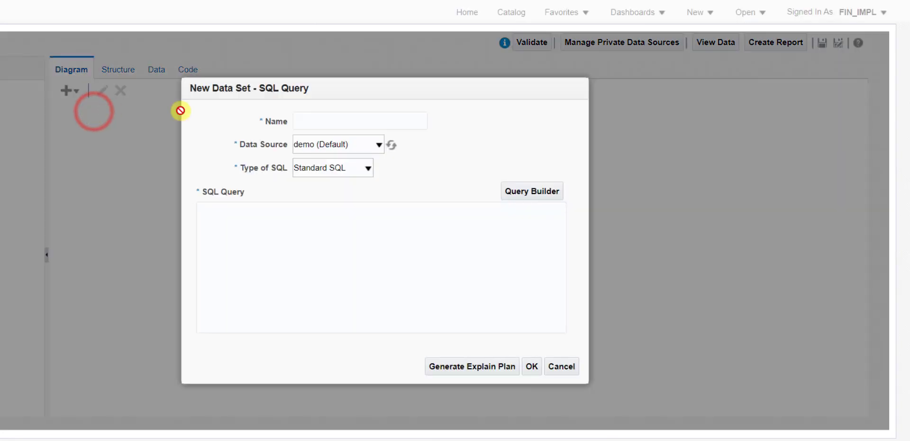
left_click(352, 119)
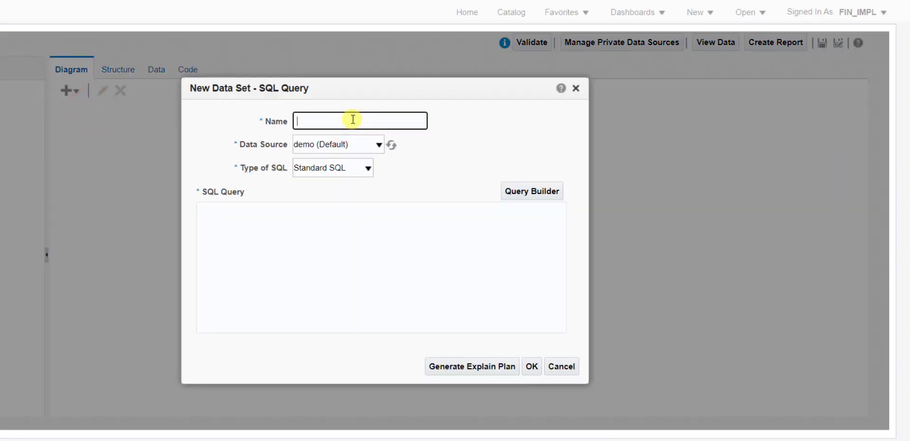
type("TEST")
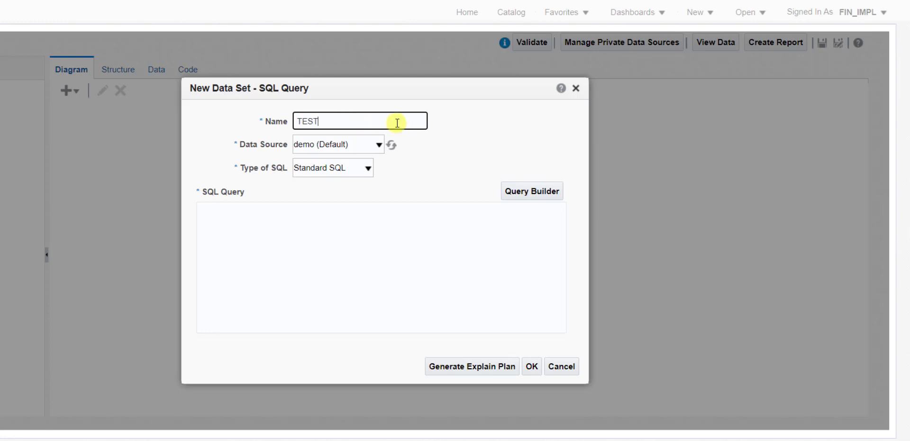
left_click(369, 143)
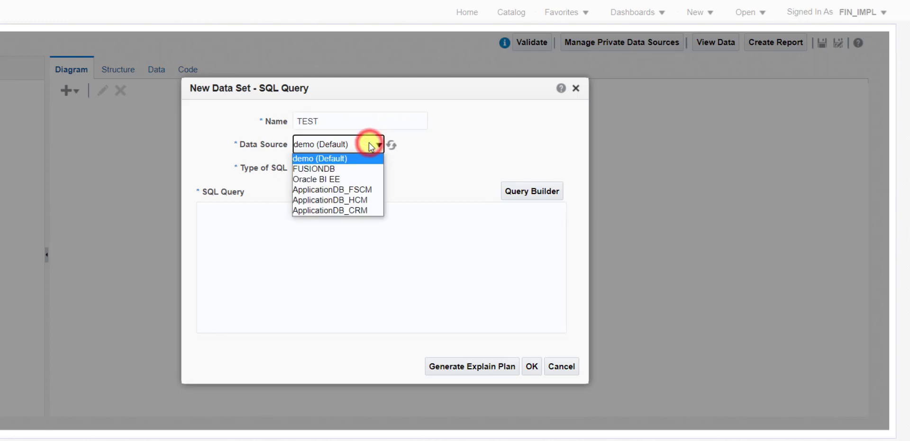
left_click(355, 169)
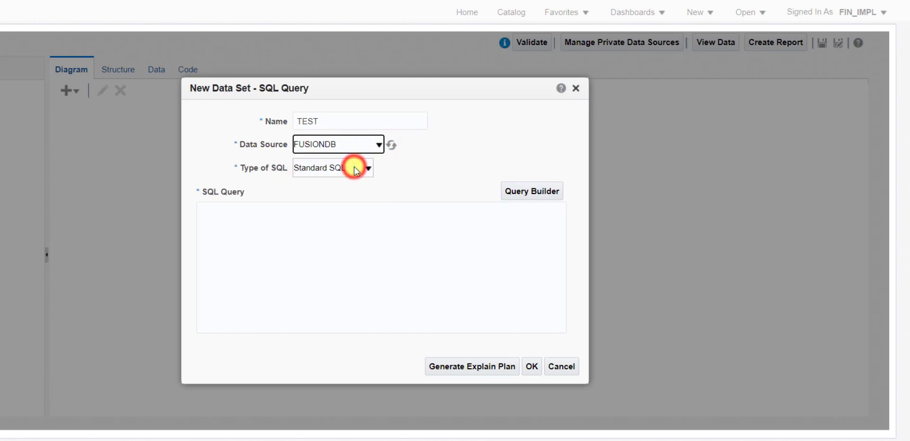
- Enter the query select * from gl_ledgers where name like '%US%' and create the data set
left_click(300, 225)
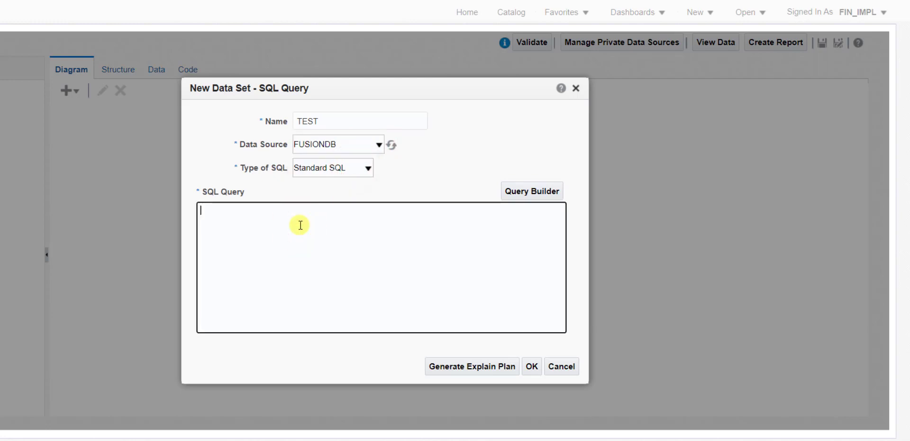
type("select * from gl_ledgers")
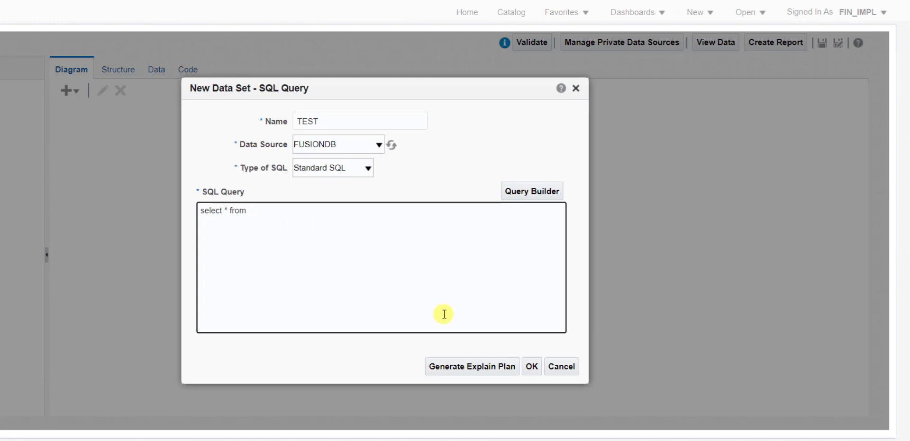
type(" where name like '%US%")
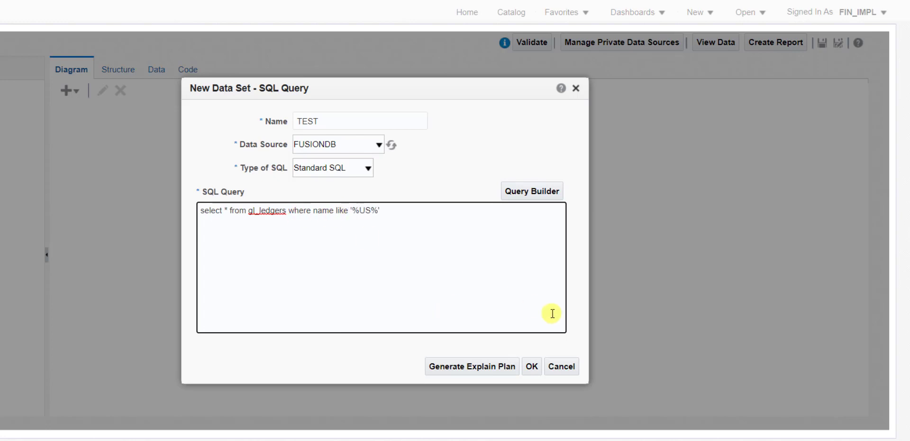
left_click(533, 367)
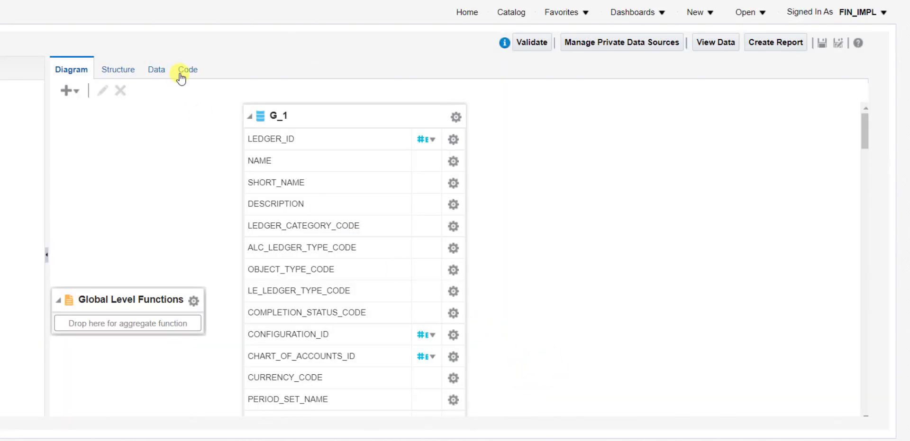
- View the data set's output with 100 rows and show it as a table
left_click(157, 70)
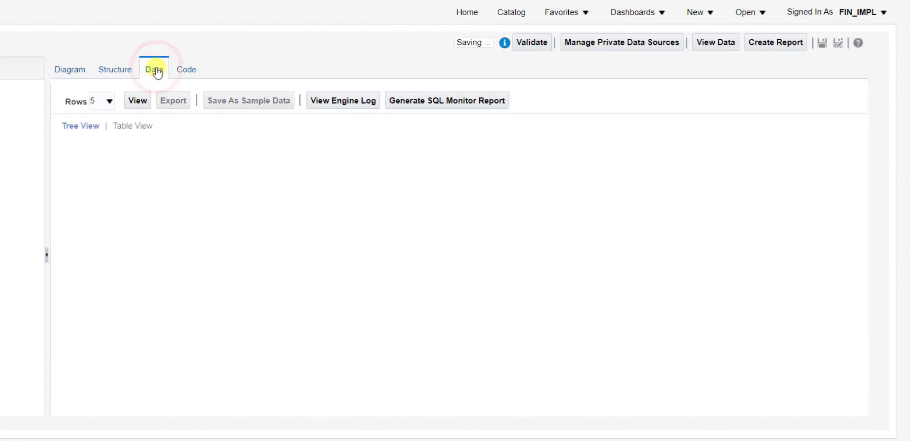
left_click(101, 101)
left_click(103, 147)
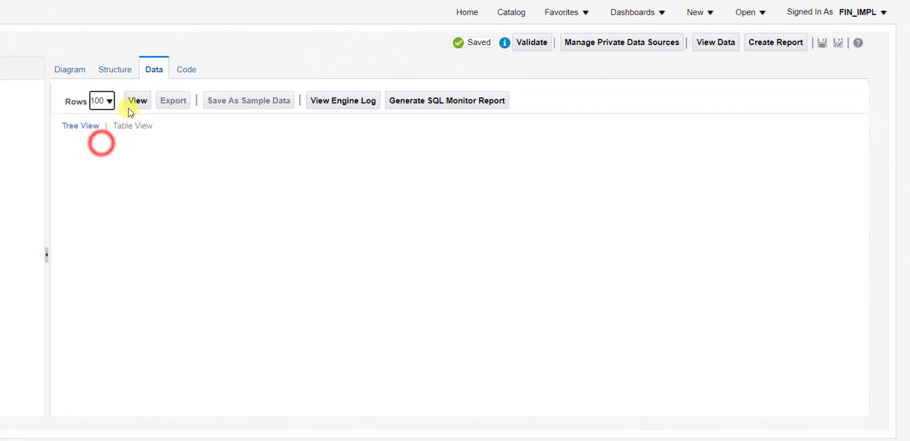
left_click(128, 101)
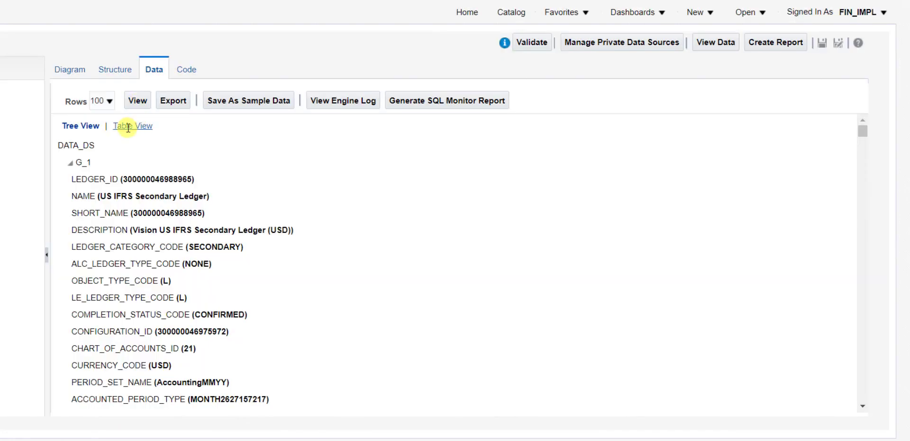
left_click(128, 127)
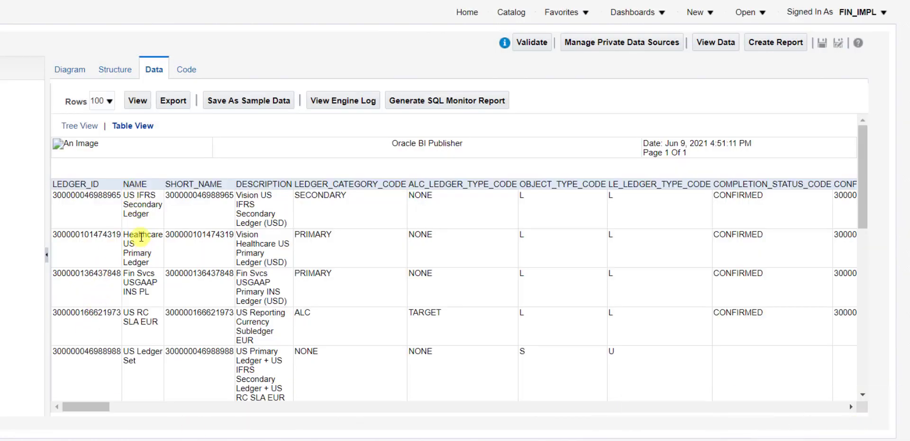
- Find the US Primary Ledger row in the query results and copy its LEDGER_ID value
scroll(141, 238, "down", 5)
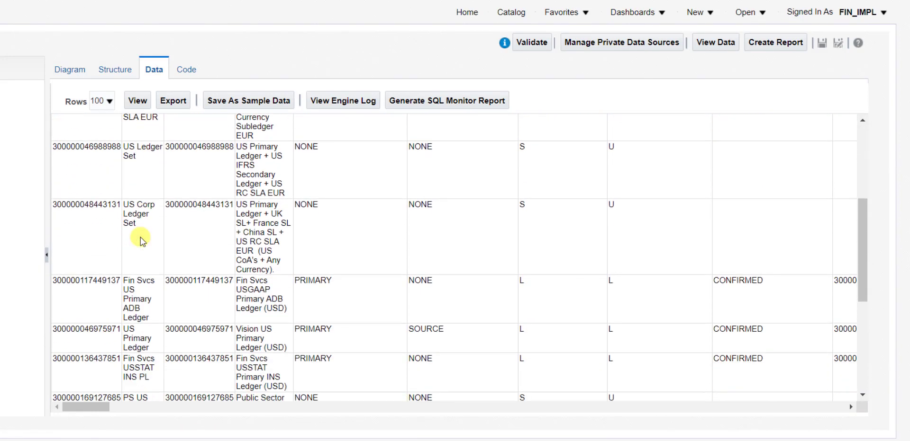
scroll(141, 239, "down", 6)
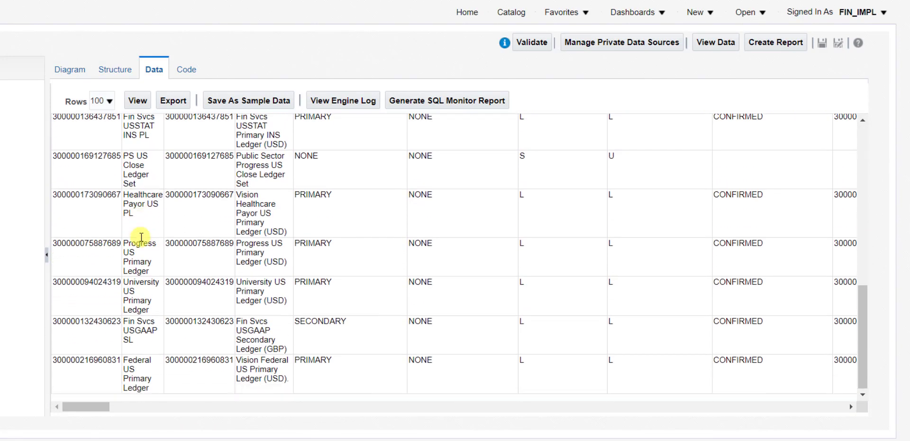
scroll(152, 299, "up", 6)
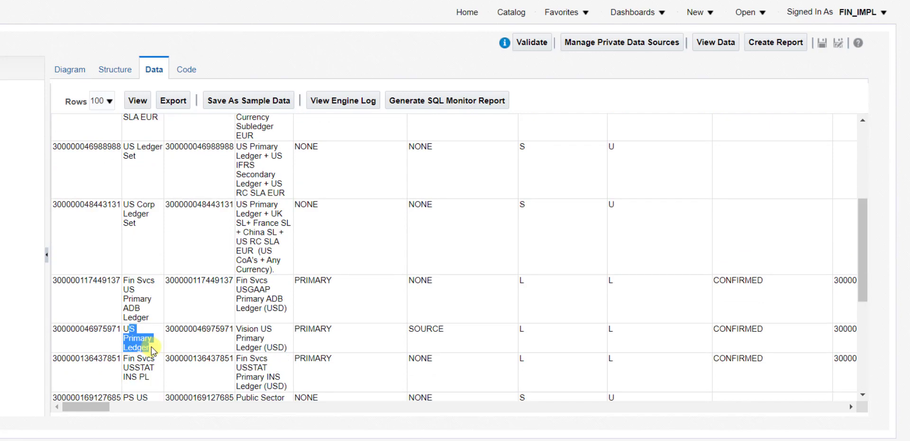
left_click(150, 349)
left_click(150, 349)
left_click_drag(150, 350, 122, 330)
left_click(122, 330)
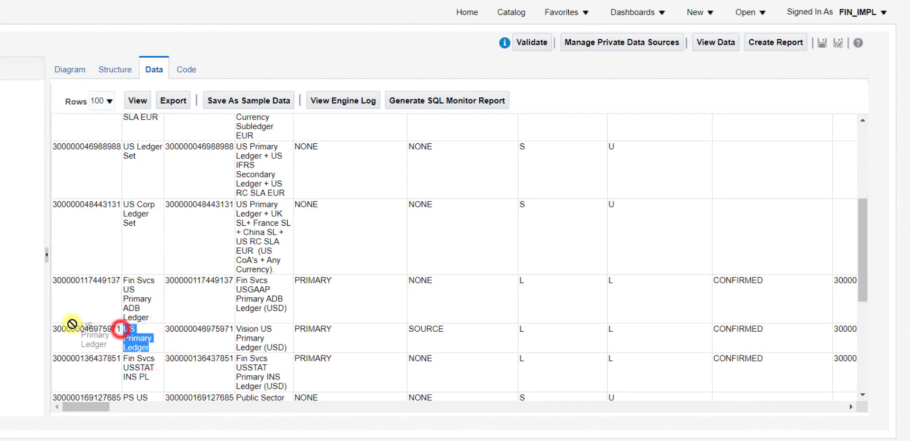
double_click(78, 330)
key("ctrl+c")
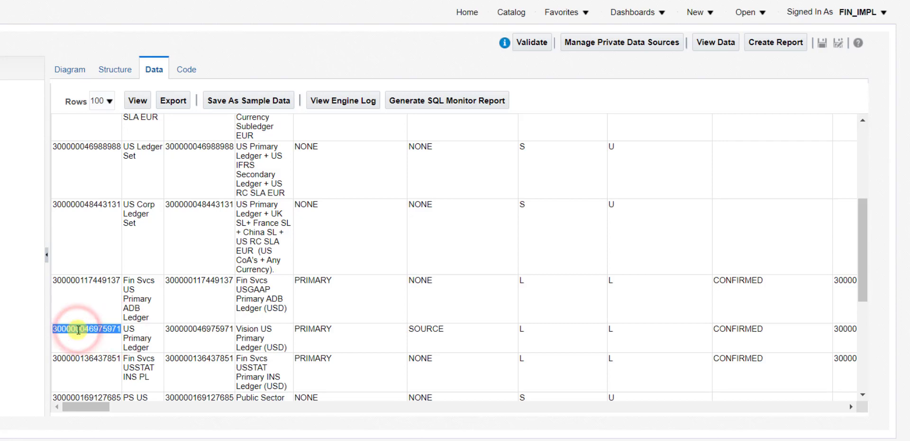
scroll(116, 341, "up", 5)
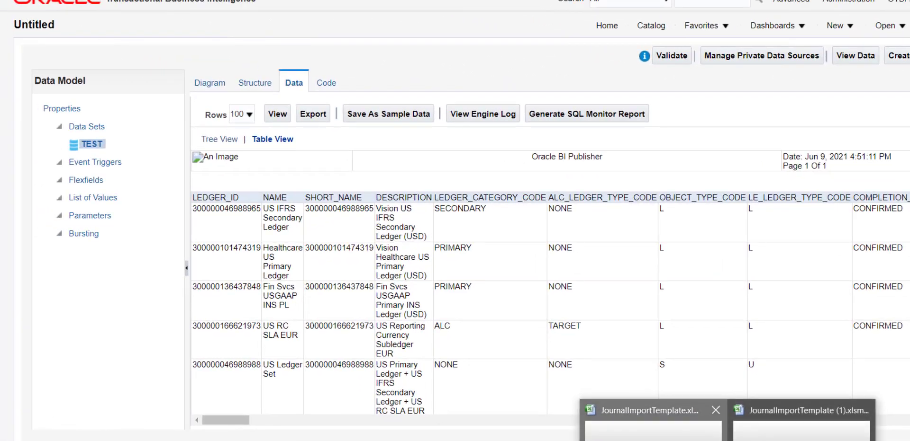
left_click(792, 398)
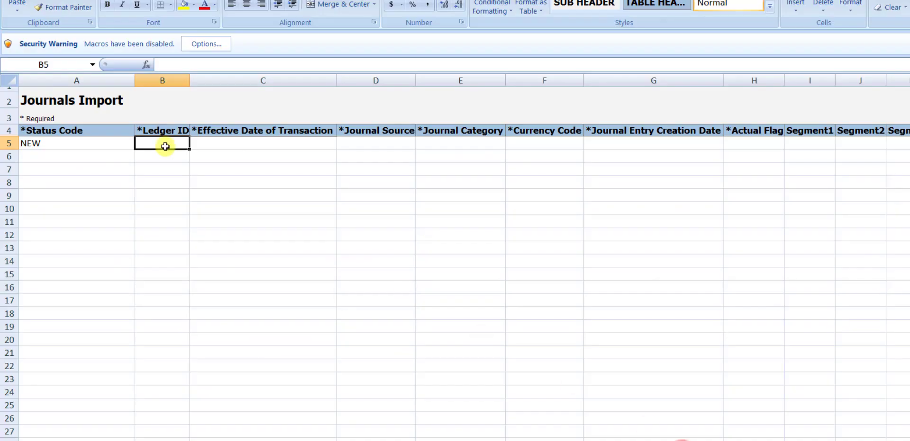
double_click(165, 147)
key("ctrl+v")
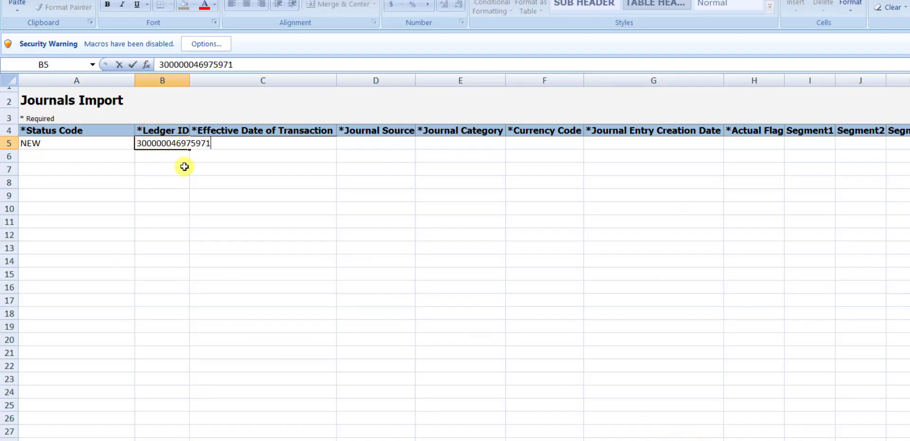
left_click(175, 181)
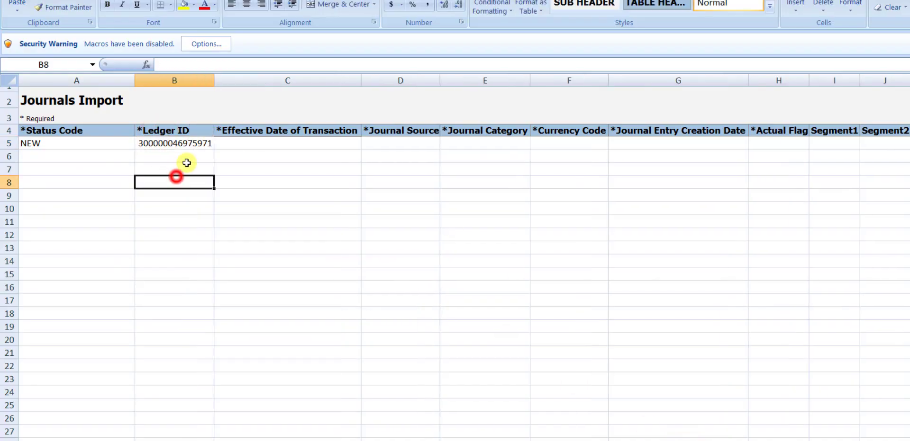
- Enter 2021/06/09 as the Effective Date of Transaction in cell C5
left_click(260, 146)
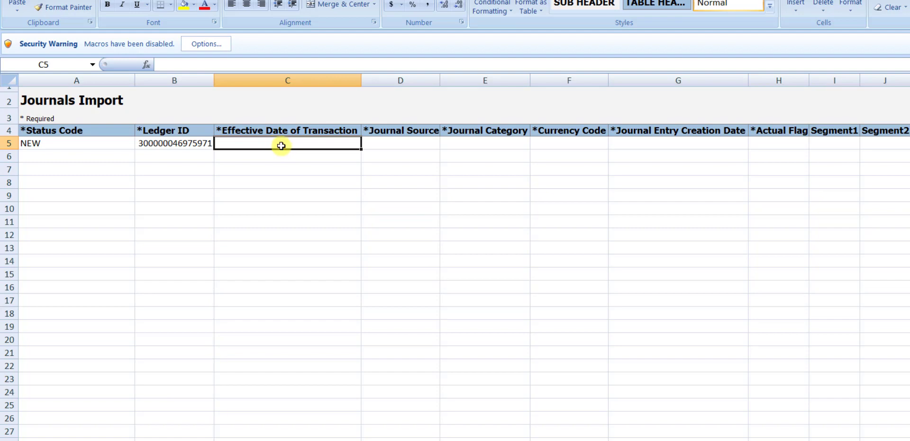
double_click(279, 144)
type("2021/06/09")
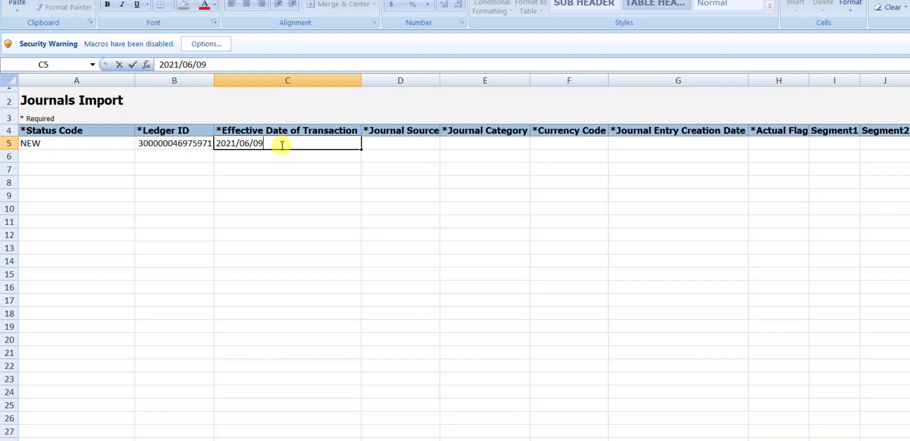
key("Return")
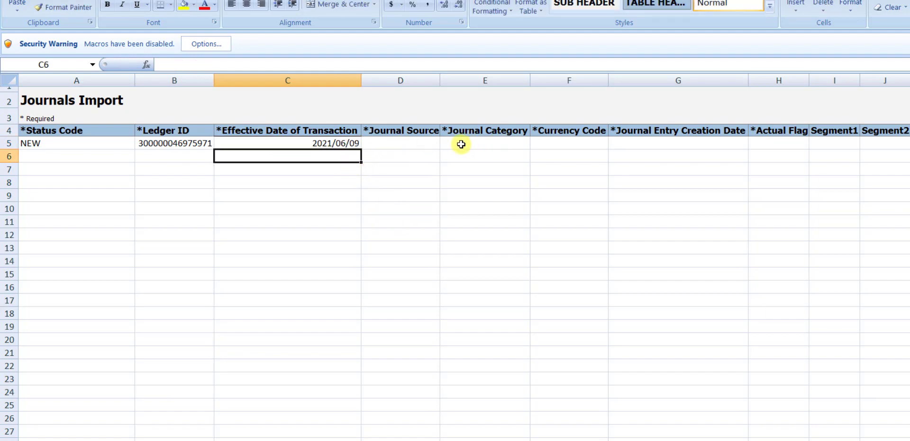
- Switch to the query results in the browser and copy the currency code USD from the US Primary Ledger row
left_click(554, 143)
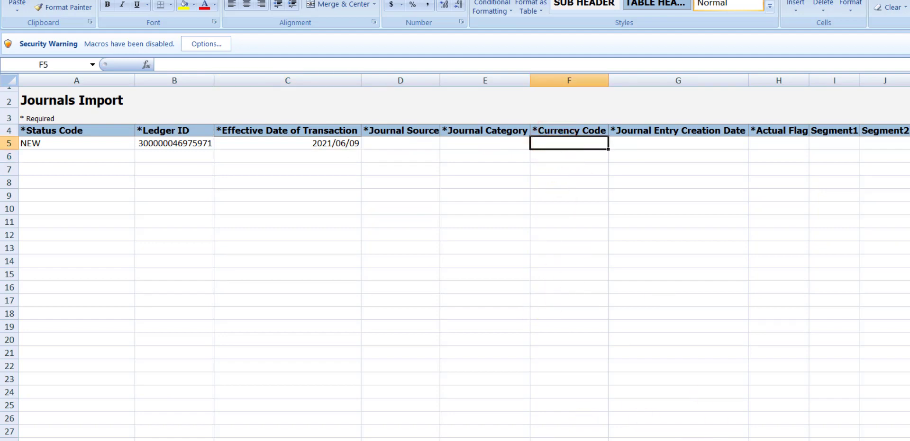
left_click(393, 427)
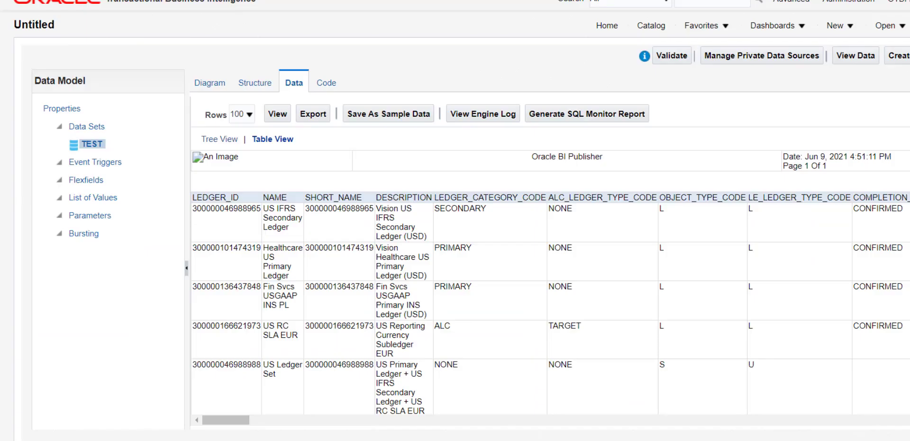
left_click_drag(251, 424, 237, 422)
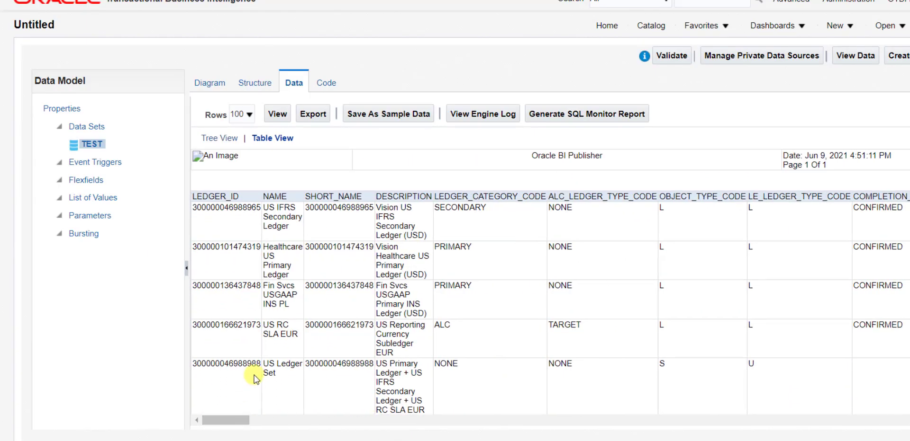
scroll(266, 357, "down", 2)
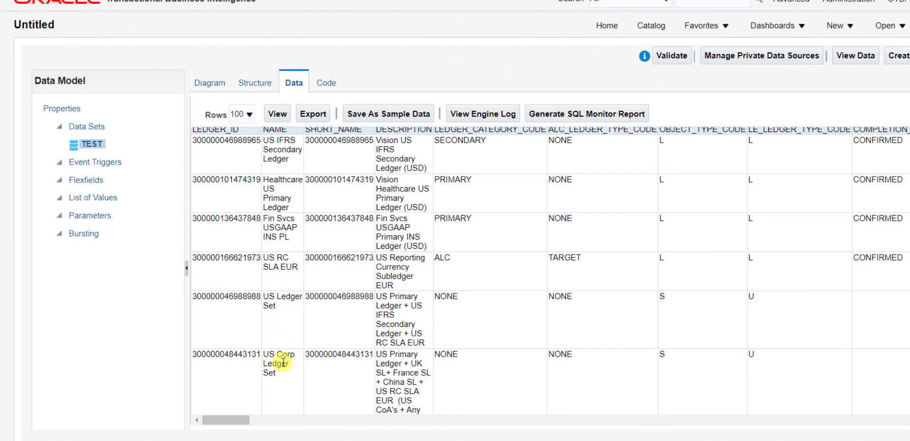
scroll(282, 362, "down", 2)
scroll(283, 362, "down", 3)
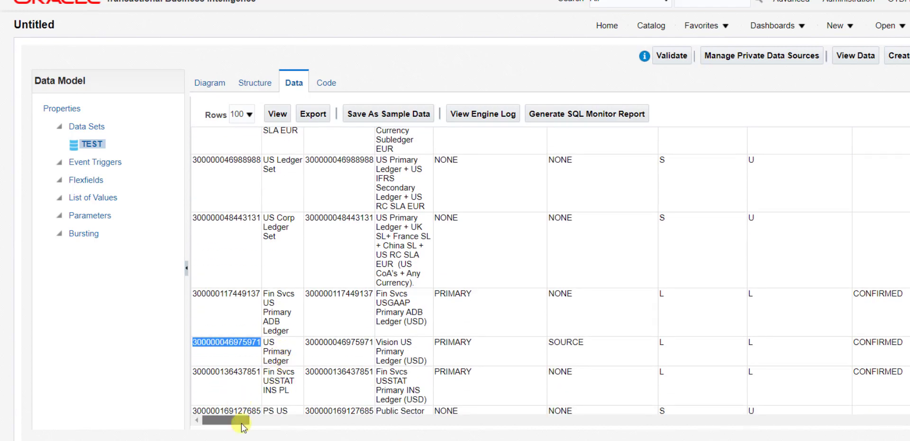
left_click_drag(230, 421, 283, 423)
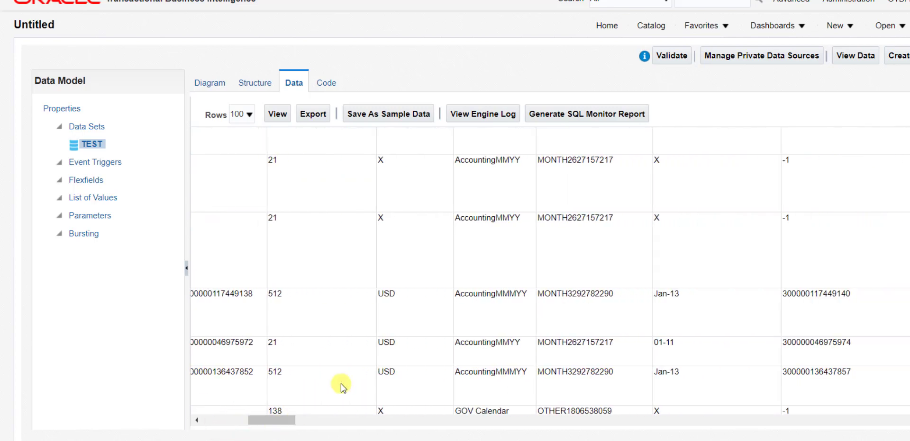
left_click_drag(396, 342, 382, 343)
key("ctrl+c")
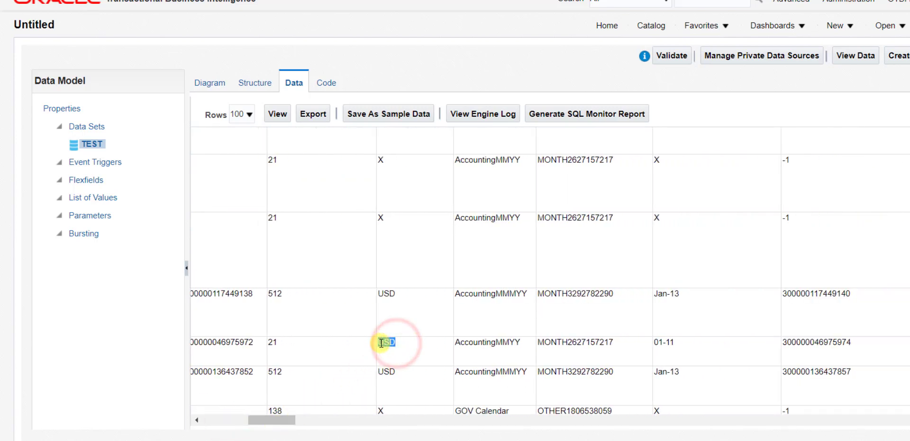
- Return to the Excel template and paste USD as the Currency Code in cell F5
key("alt+Tab")
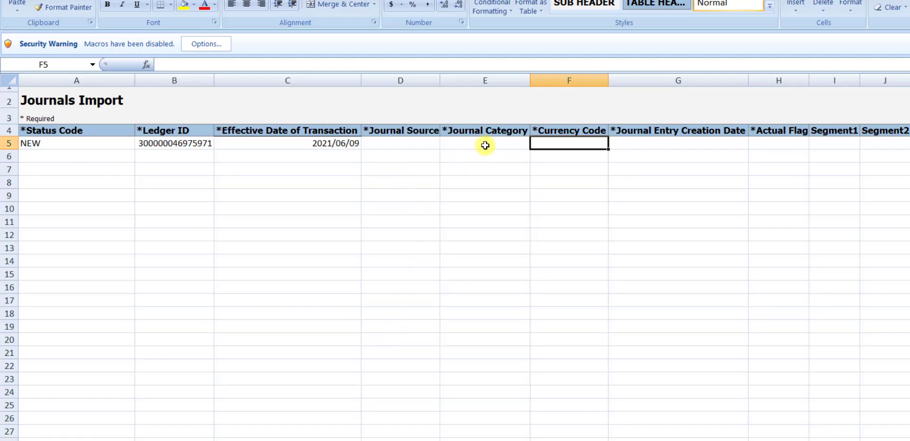
double_click(551, 144)
key("ctrl+v")
key("Tab")
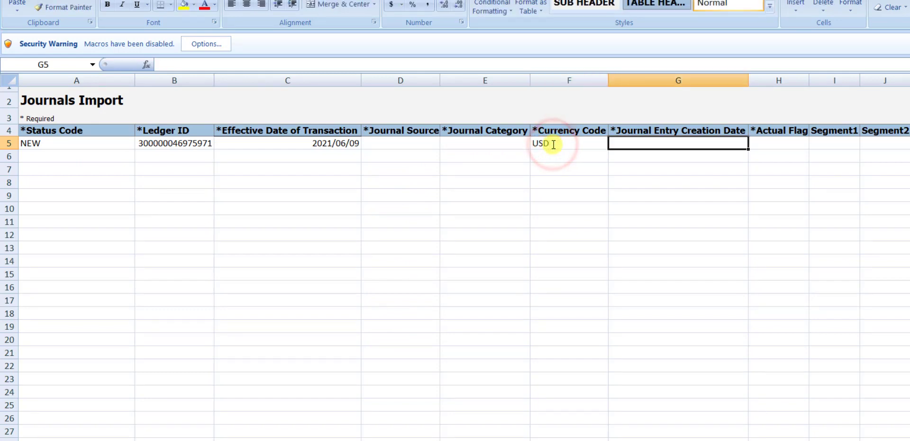
- Set the Actual Flag in cell H5 to A and select the row 5 segment cells starting from Segment1
left_click(788, 143)
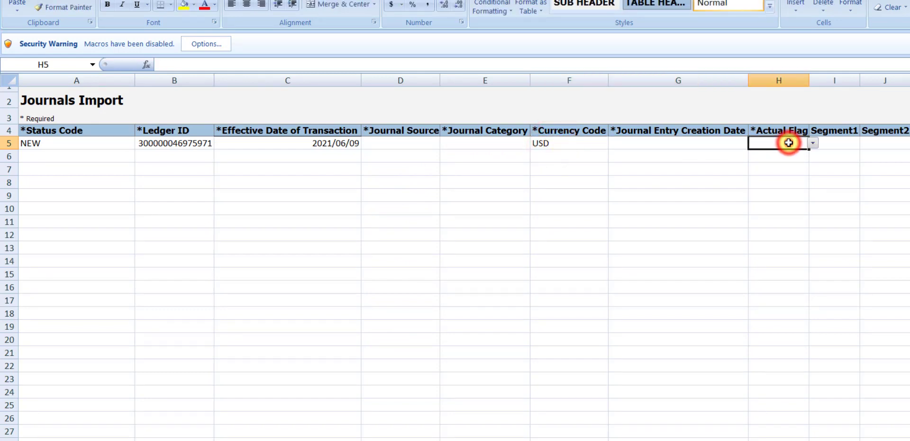
left_click(812, 143)
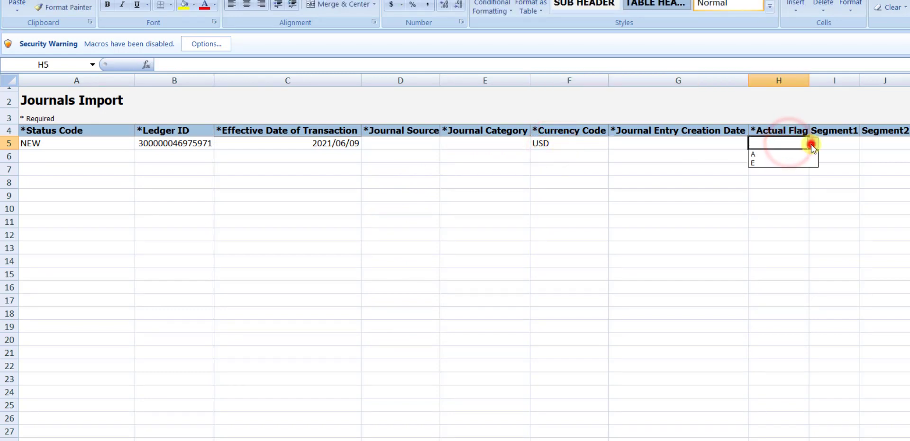
left_click(768, 154)
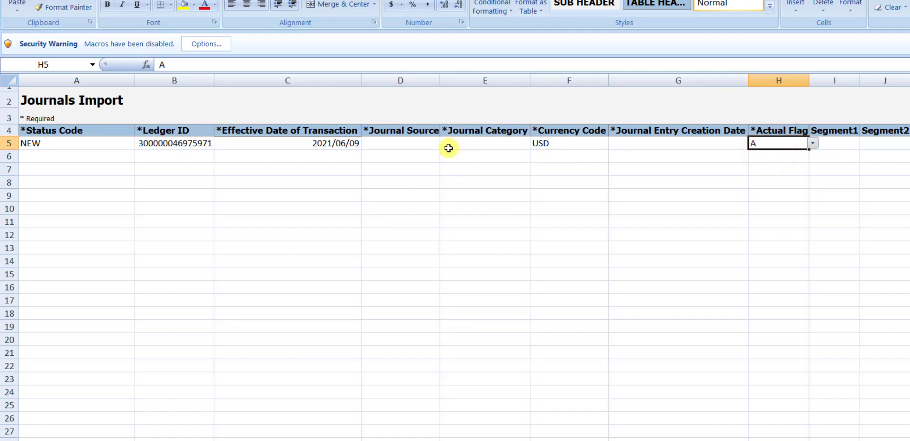
left_click_drag(833, 145, 845, 160)
left_click(764, 185)
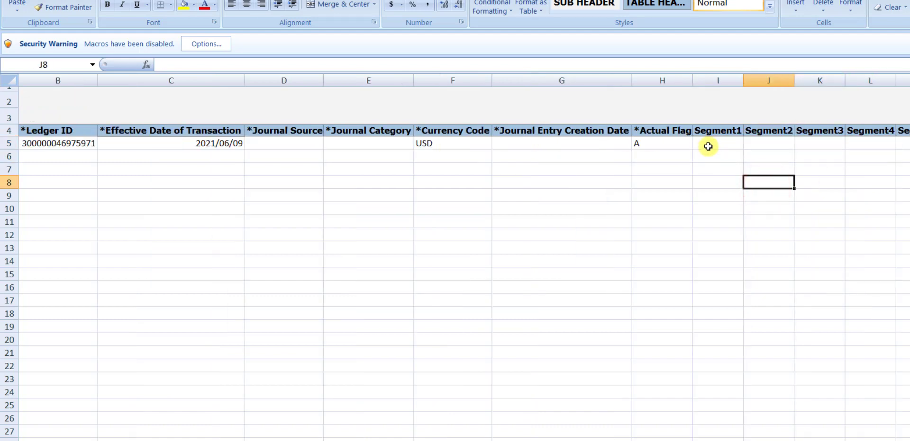
left_click_drag(707, 148, 906, 143)
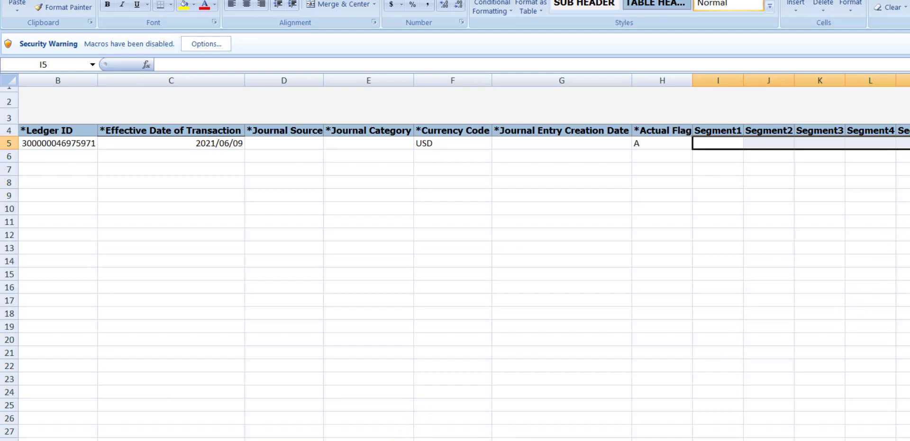
- Switch to the text editor notes and add the line "2. Insert the required fields in the Template." below the template URL, after a blank line
key("alt+Tab")
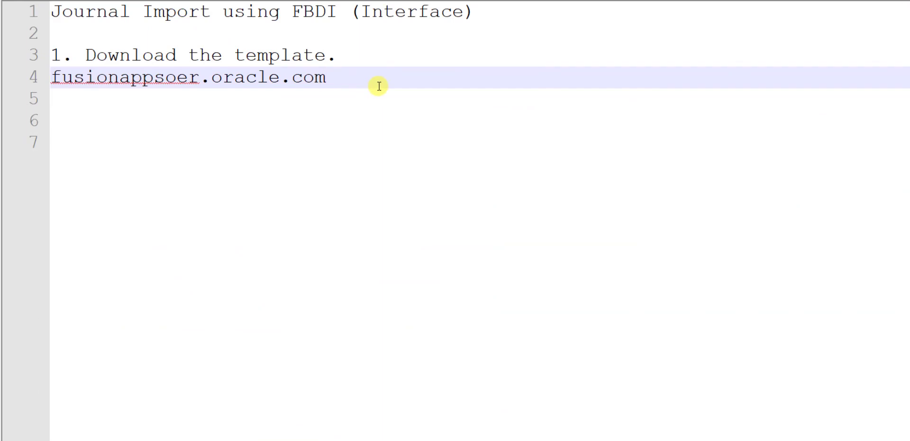
key("Return")
key("Return")
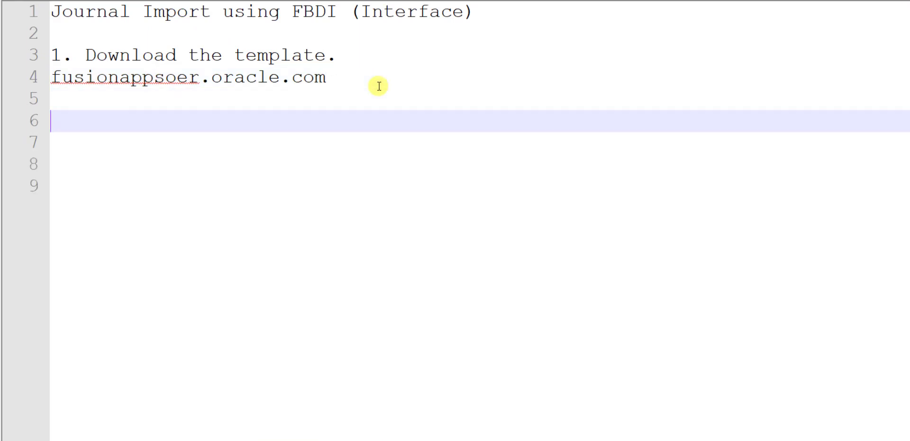
type("2. Inse")
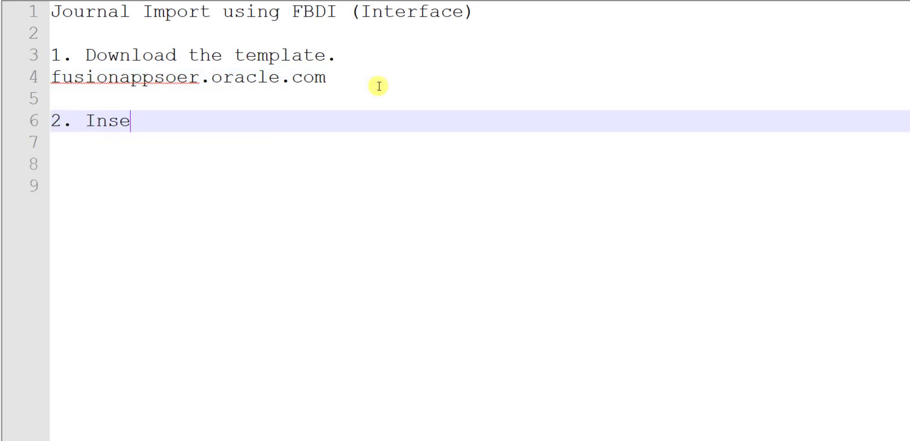
type("rt the required fie")
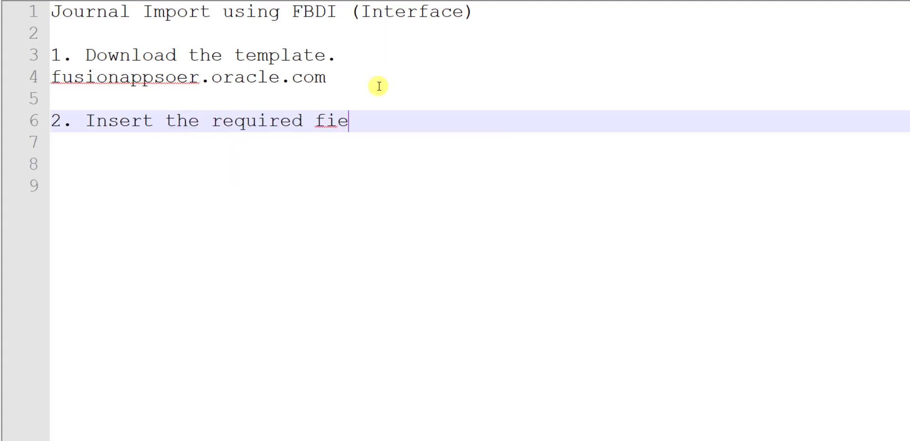
type("lds in the ")
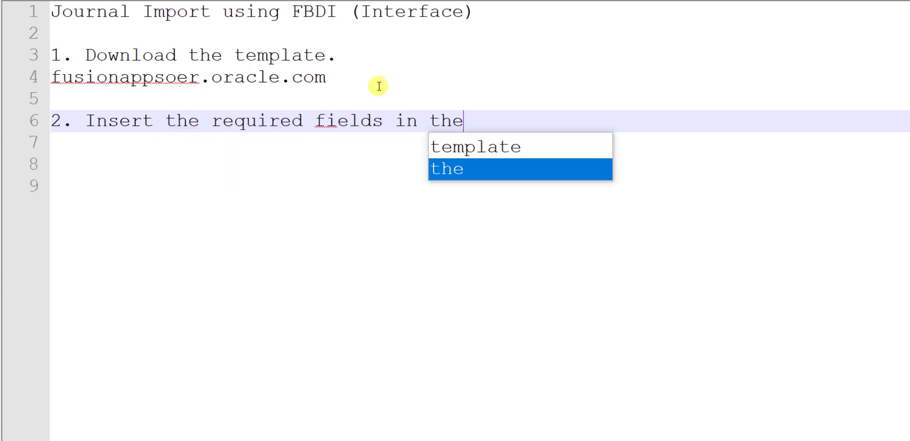
type("Template.")
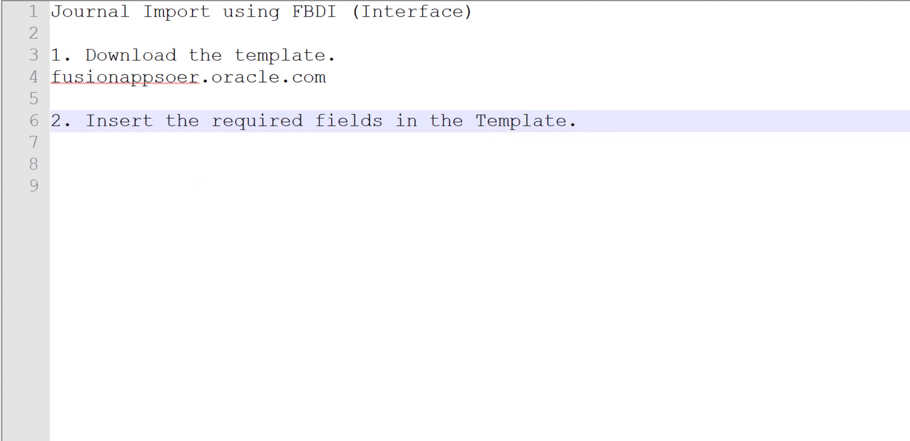
- Switch to the data model in the browser and change the TEST data set's SQL query to "select * from gl_code_combinations"
left_click(388, 421)
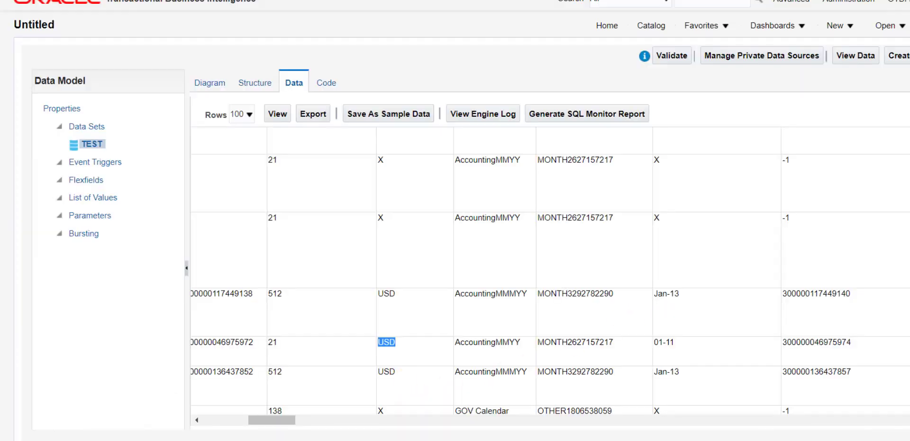
left_click(208, 85)
left_click(461, 131)
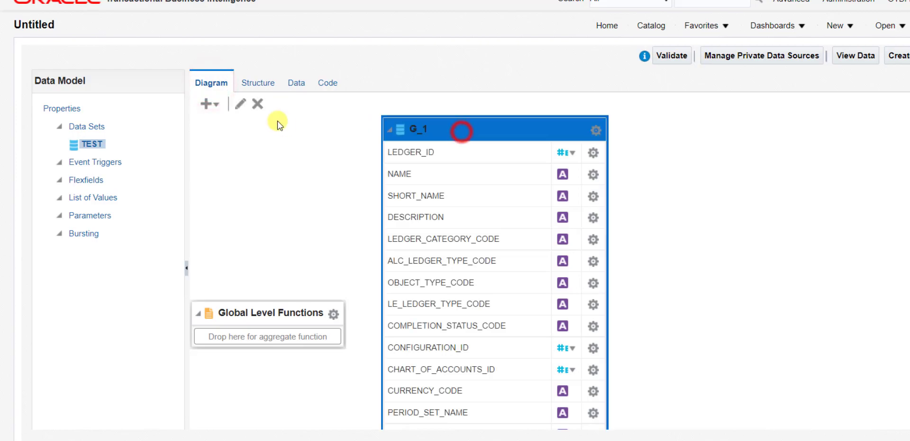
left_click(239, 103)
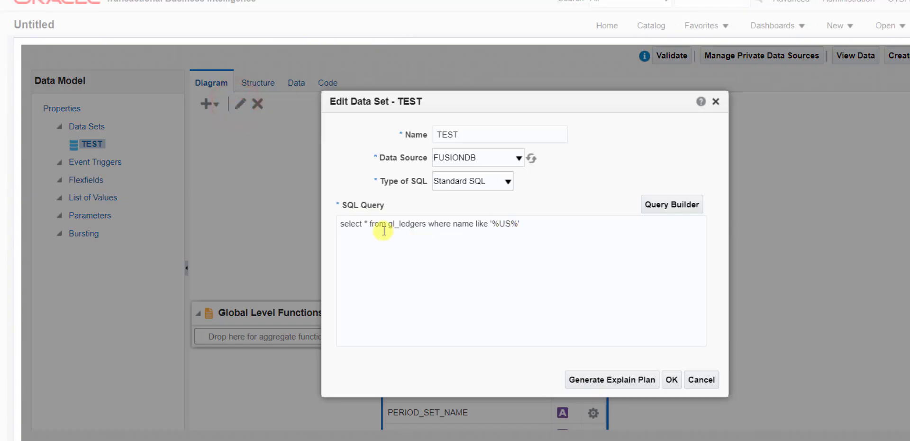
left_click_drag(389, 224, 463, 260)
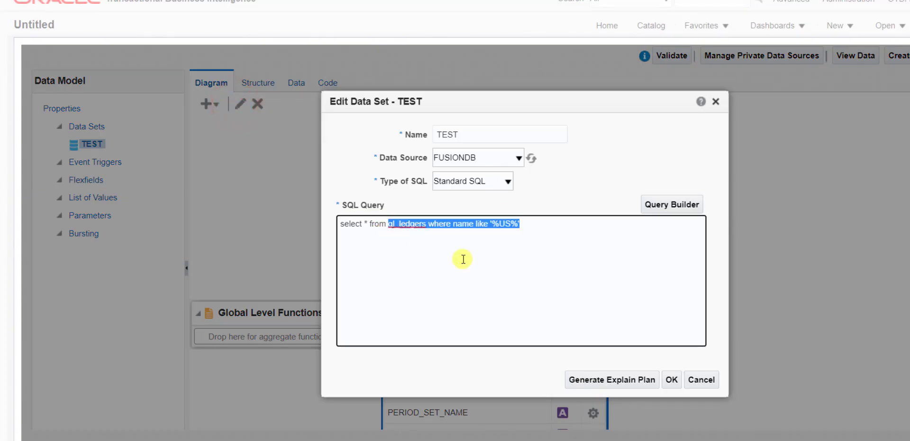
type("gl_code_combinations")
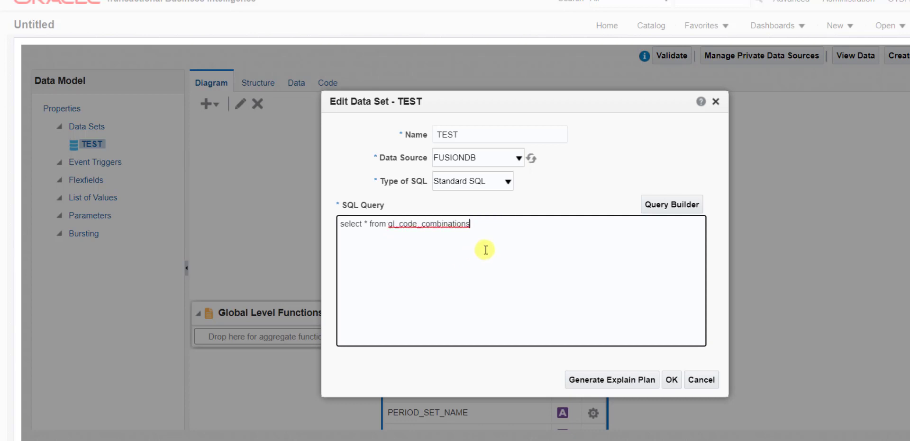
left_click(671, 380)
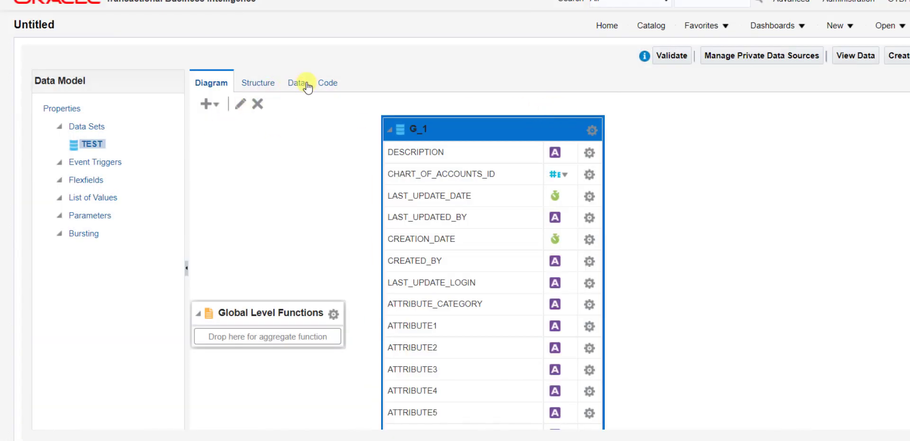
- Display 100 rows of the code combinations query output
left_click(302, 86)
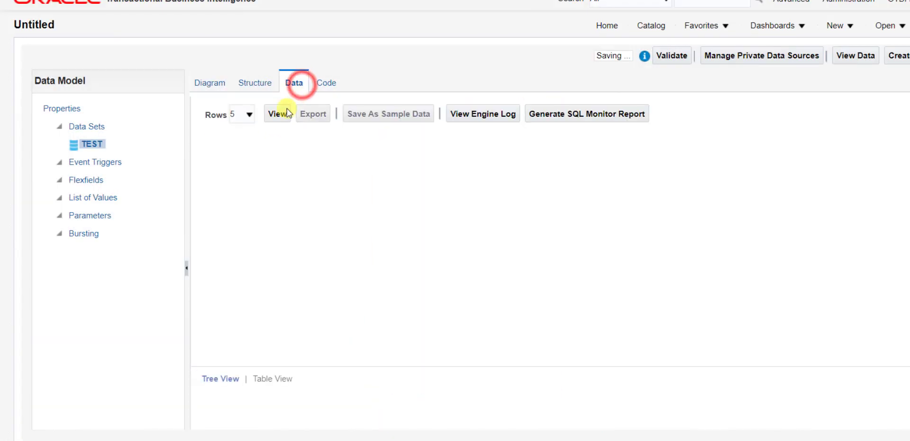
left_click(240, 113)
left_click(237, 159)
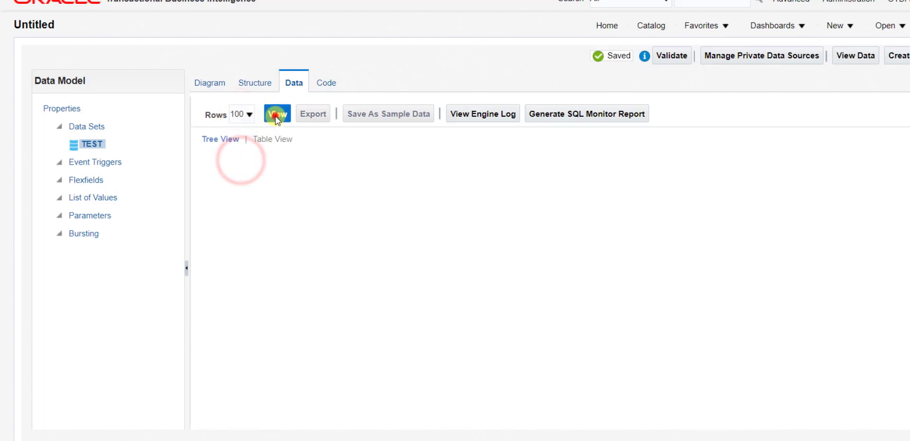
left_click(276, 115)
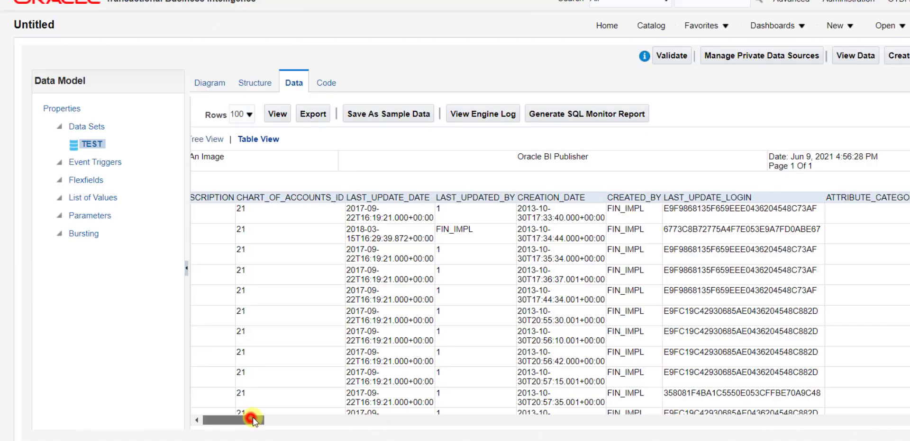
- Copy the first row's SEGMENT1 to SEGMENT6 values (101, 10, 78630, 120, 000, 000) into cells I5 to N5 of the Excel template
left_click_drag(248, 417, 209, 421)
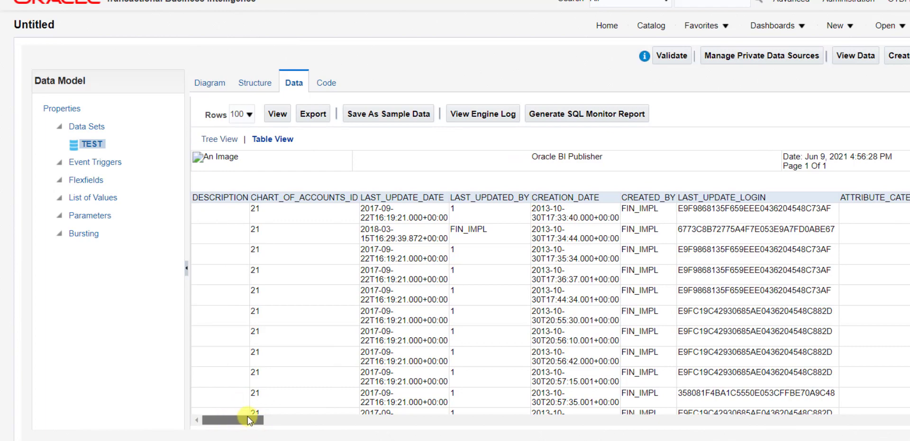
left_click_drag(247, 419, 418, 428)
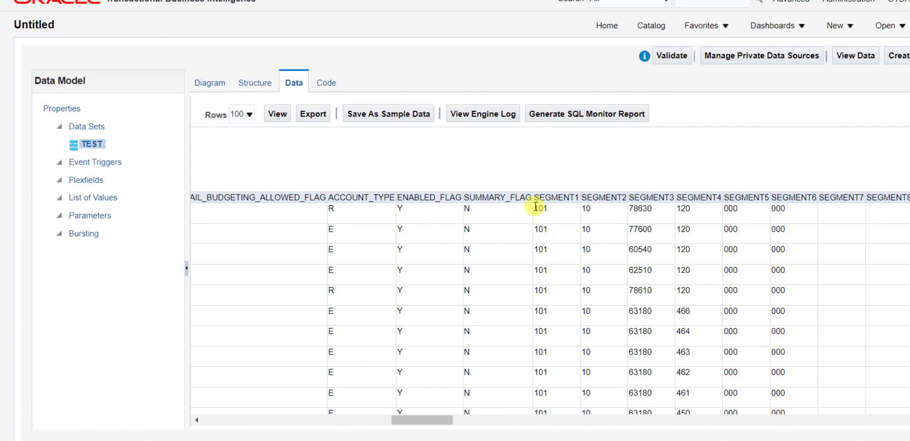
left_click_drag(535, 207, 743, 221)
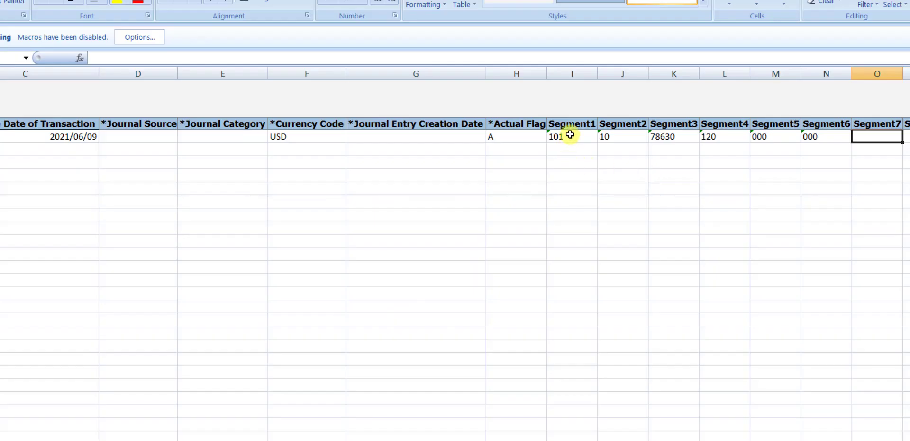
left_click_drag(571, 137, 822, 136)
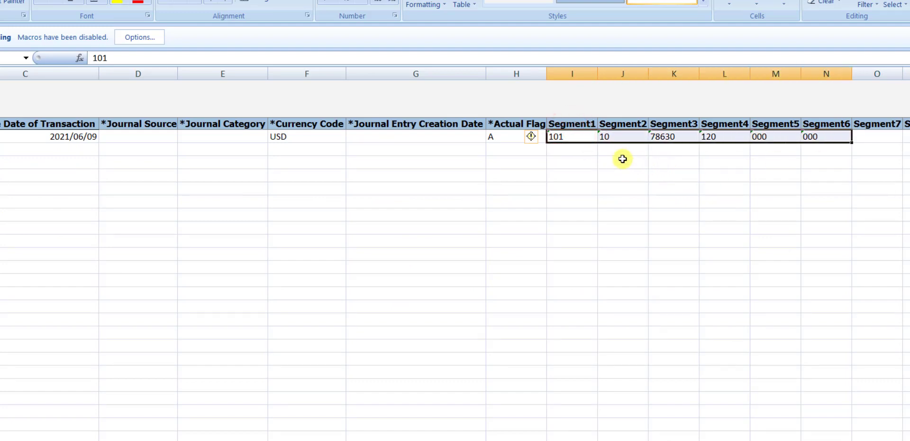
- Select the Journal Source cell D5, return to the browser and change the TEST data set's SQL query to select everything from the GL journal sources table
left_click(119, 137)
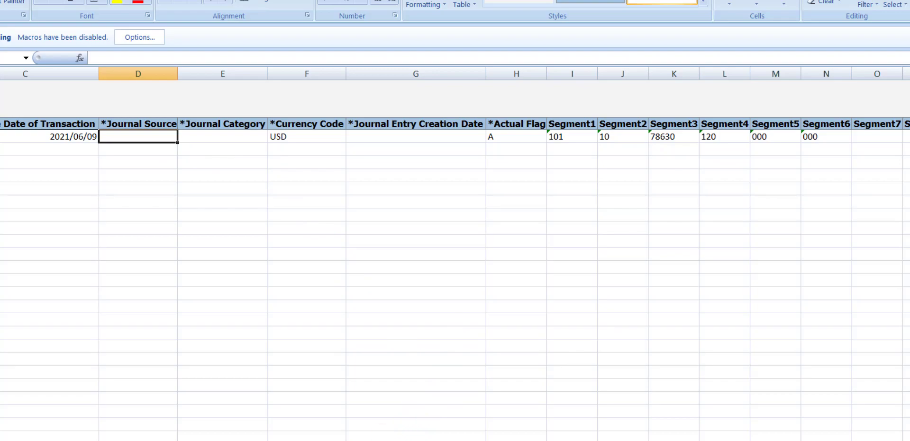
left_click(327, 421)
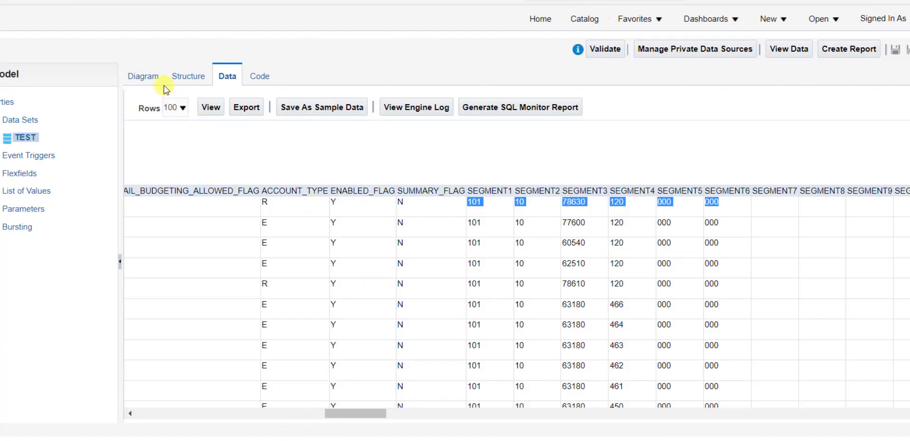
left_click(148, 87)
left_click(376, 115)
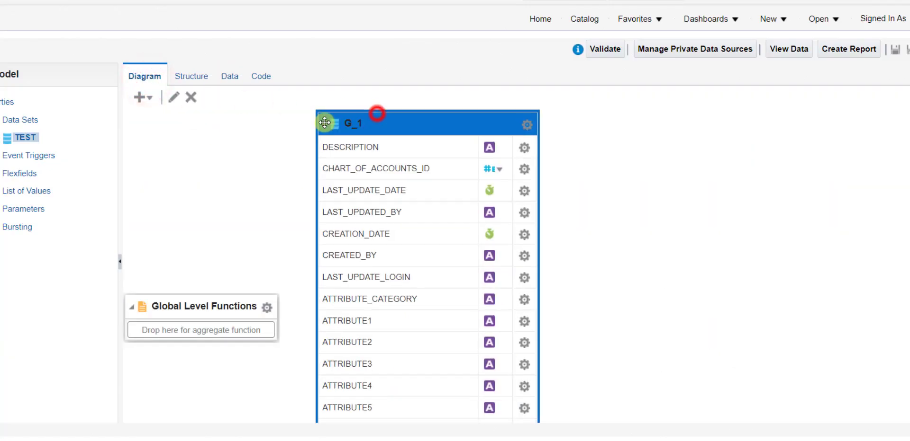
left_click(174, 97)
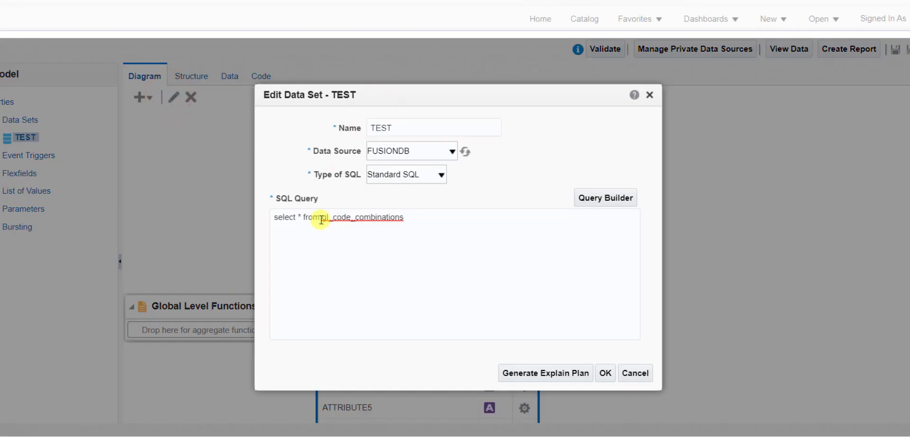
left_click_drag(323, 219, 422, 226)
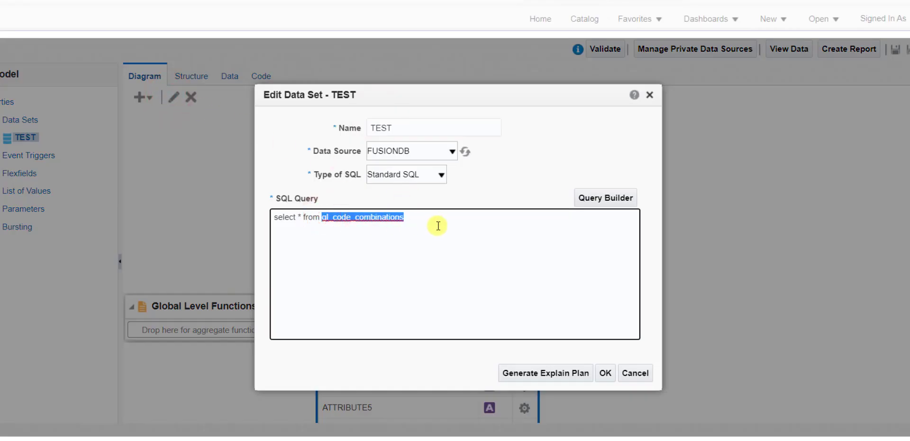
key("BackSpace")
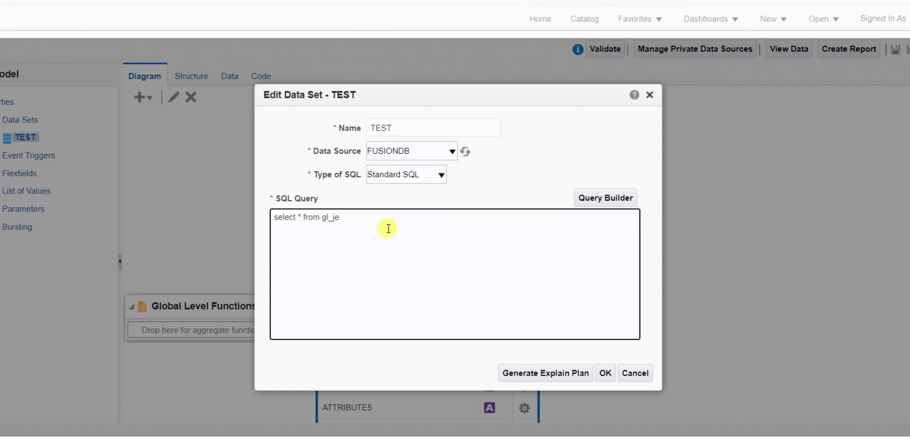
left_click(602, 378)
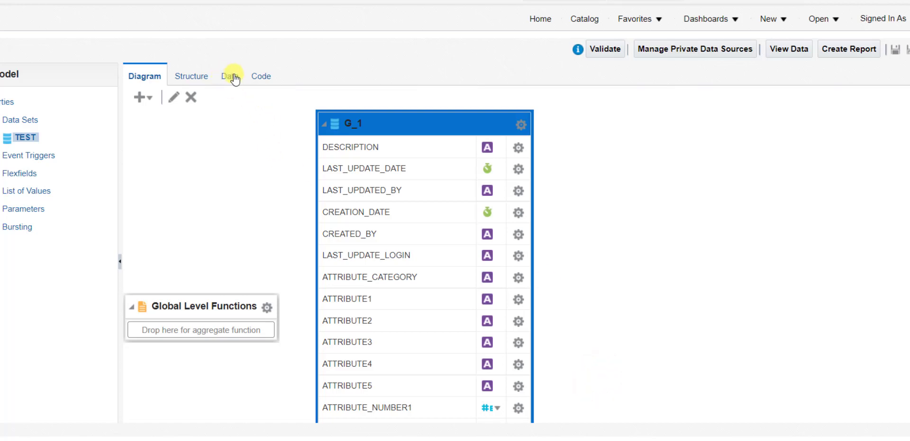
- Display 100 rows of the GL journal sources query output
left_click(232, 77)
left_click(175, 108)
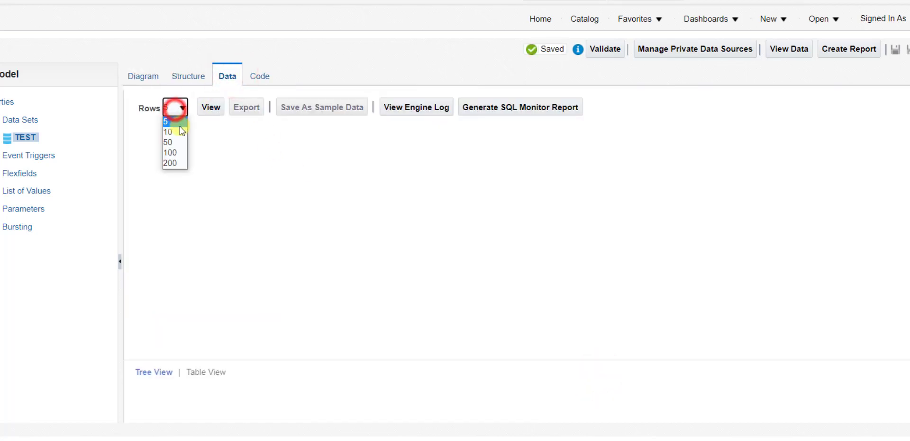
left_click(170, 152)
left_click(211, 108)
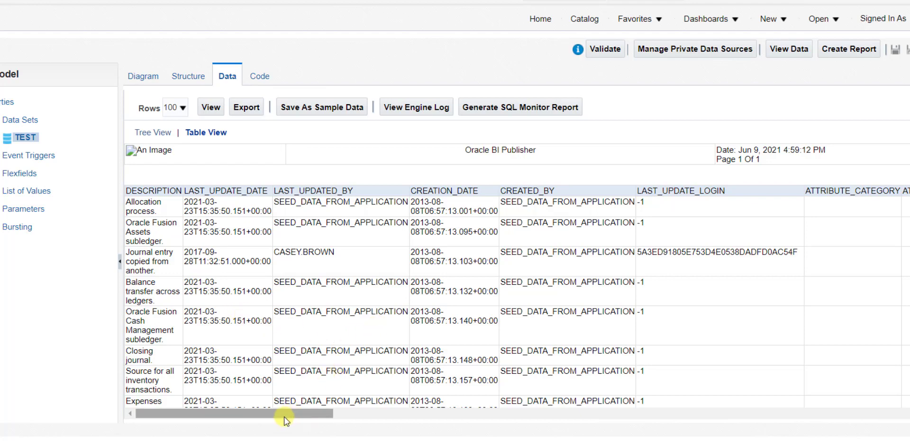
- Find the "Spreadsheet upload" row in the journal sources output and copy its USER_JE_SOURCE_NAME value, Spreadsheet
scroll(200, 328, "down", 10)
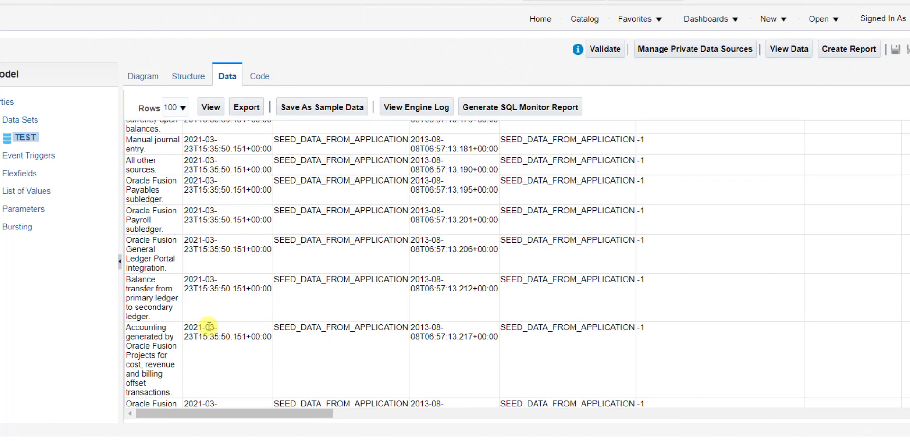
scroll(209, 327, "down", 5)
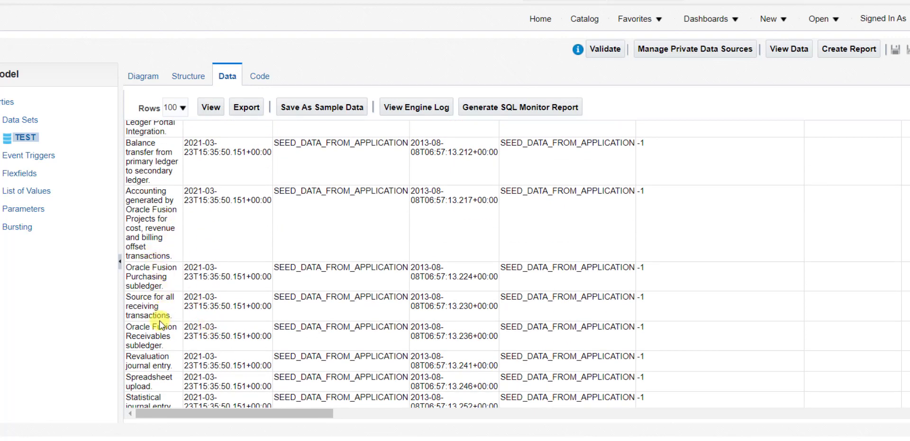
scroll(160, 320, "down", 5)
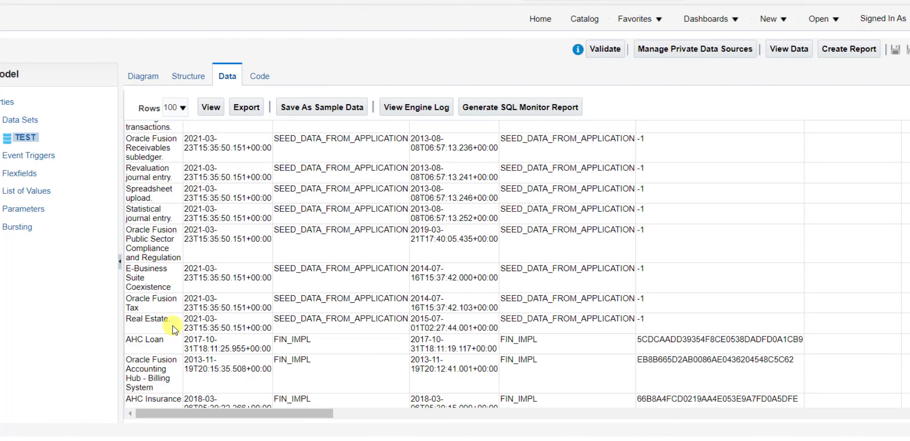
double_click(156, 191)
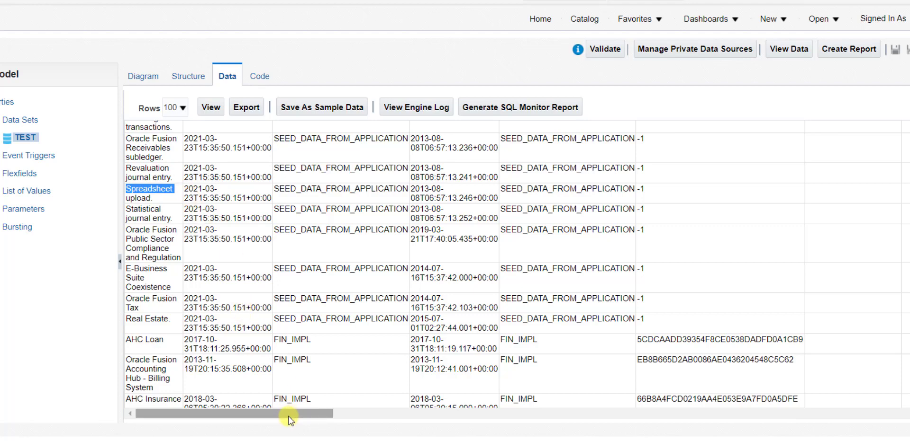
left_click_drag(282, 419, 739, 419)
double_click(681, 187)
key("ctrl+c")
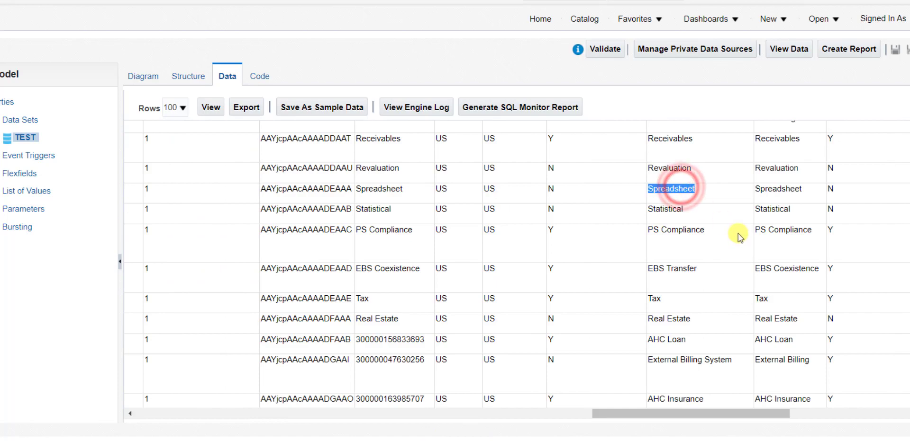
- Check the copied value's column heading, then switch to the Excel template and paste Spreadsheet into the Journal Source cell D5
scroll(732, 238, "up", 1)
scroll(732, 238, "up", 10)
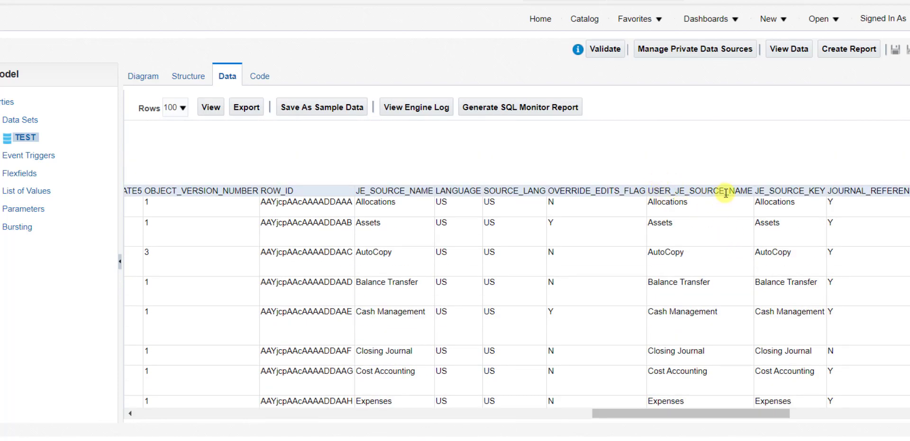
scroll(725, 194, "down", 10)
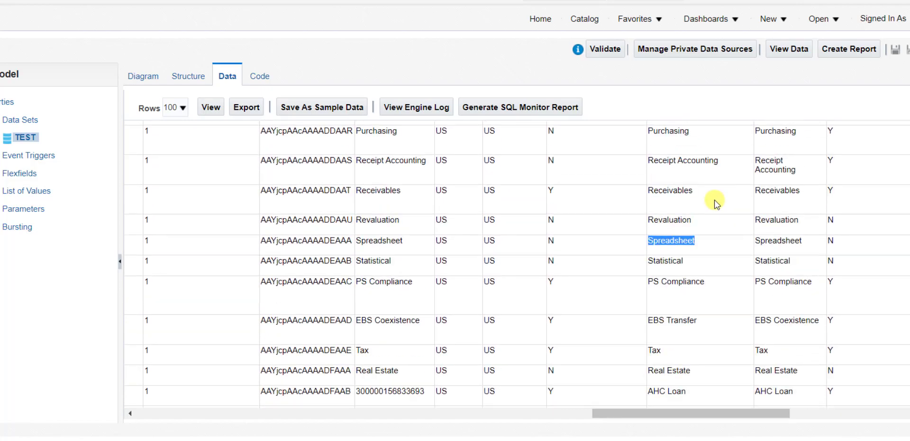
key("alt+Tab")
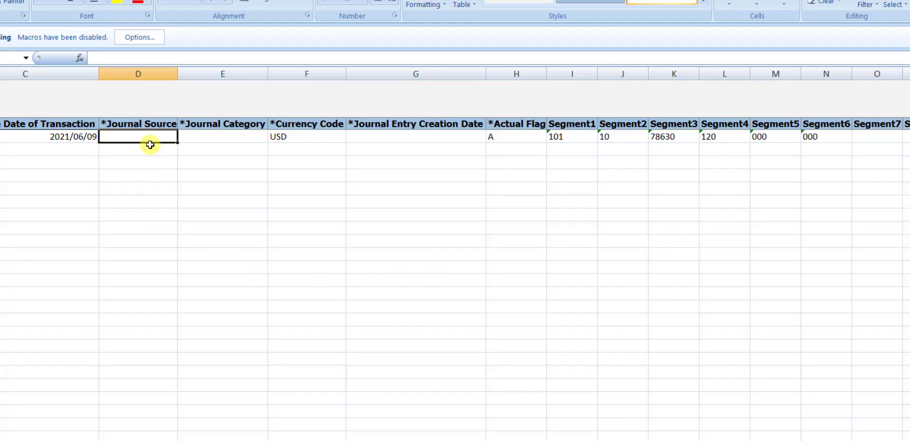
double_click(134, 136)
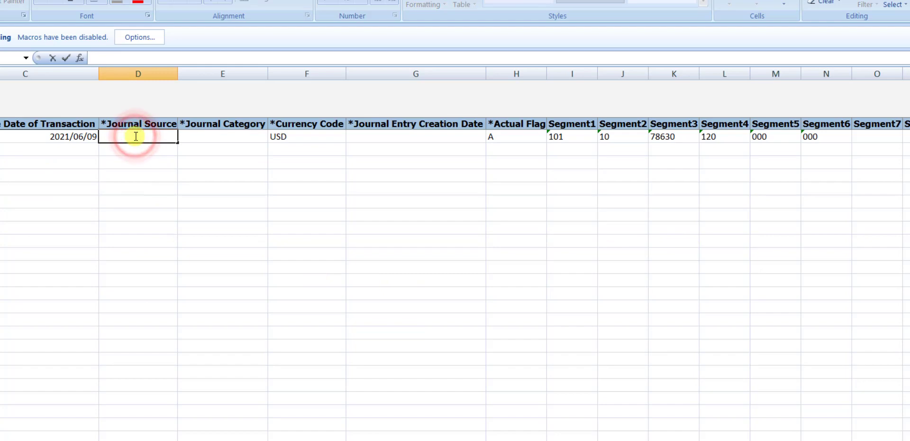
key("ctrl+v")
left_click(202, 140)
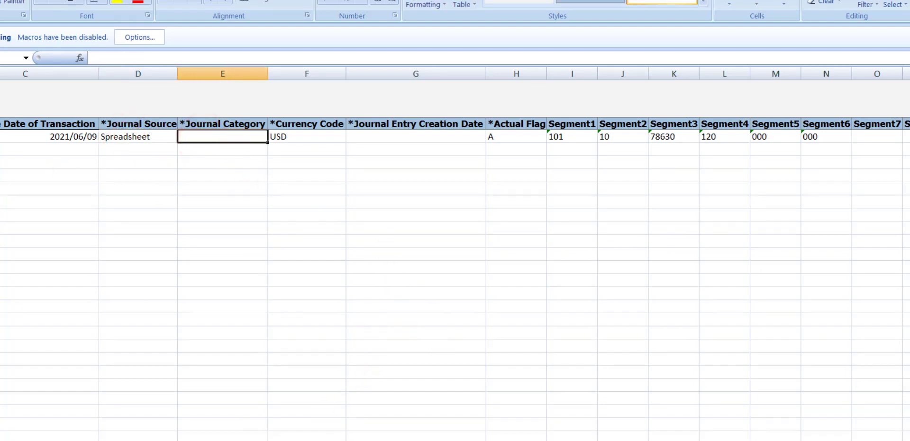
- Return to the browser and change the TEST data set's SQL query to select everything from the GL journal categories table
mouse_move(308, 438)
left_click(332, 417)
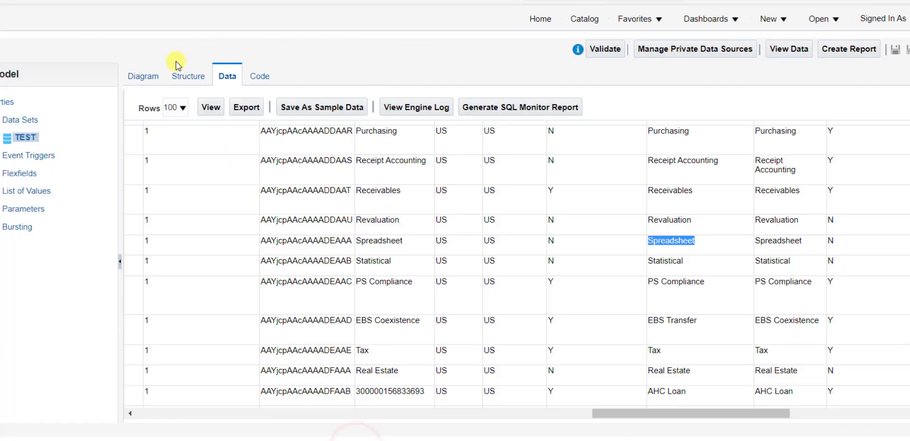
left_click(145, 78)
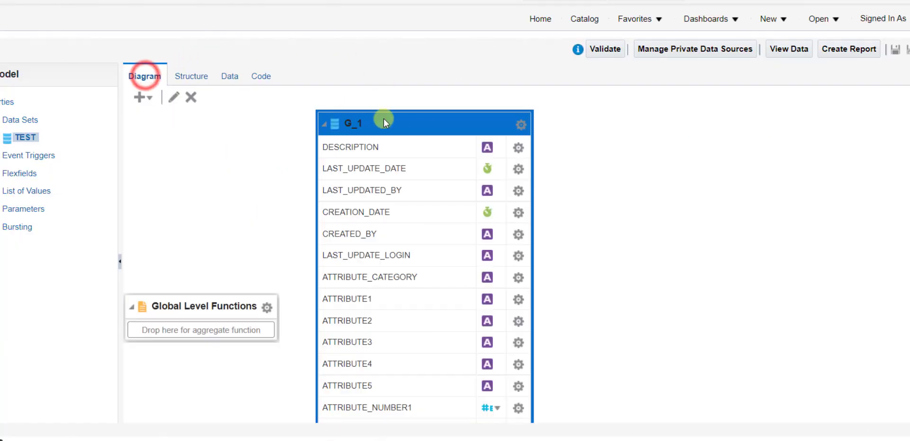
left_click(418, 124)
left_click(172, 98)
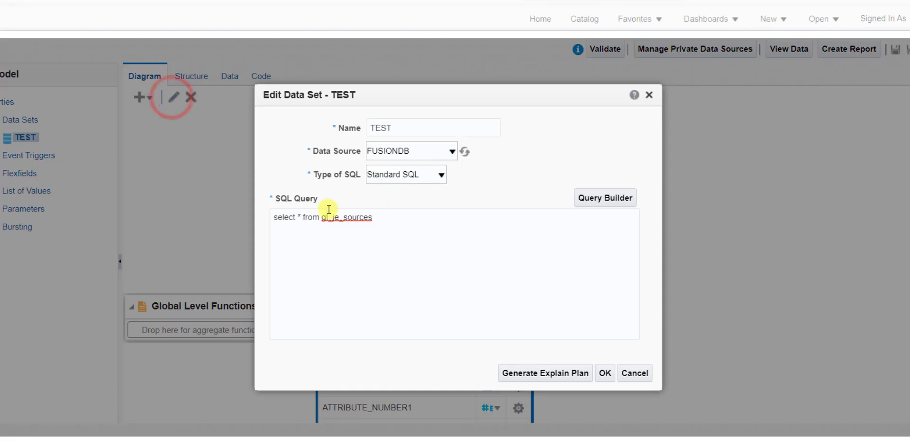
double_click(344, 217)
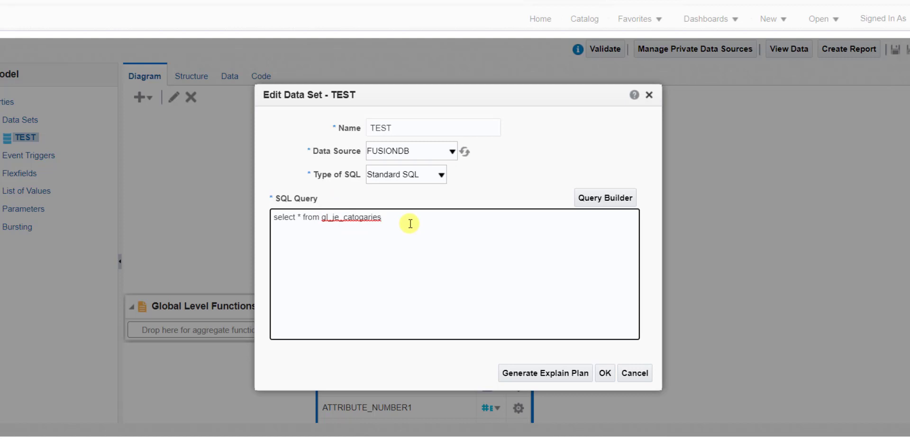
left_click(604, 375)
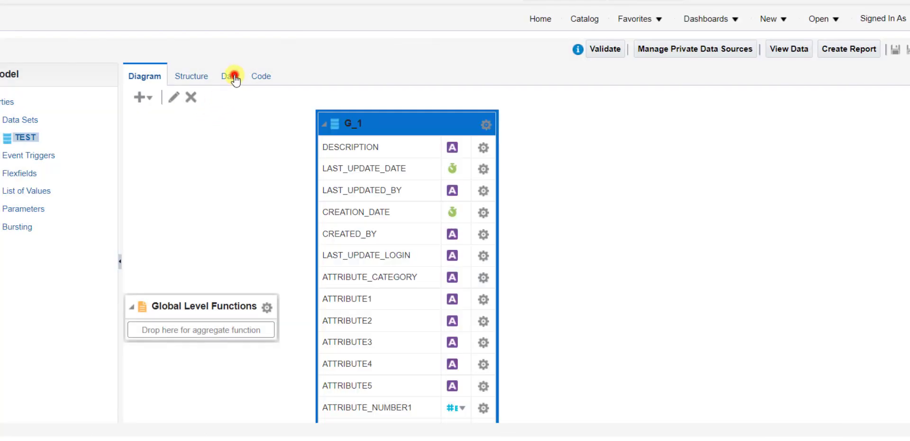
- Display 100 rows of the journal categories query output as a table
left_click(234, 77)
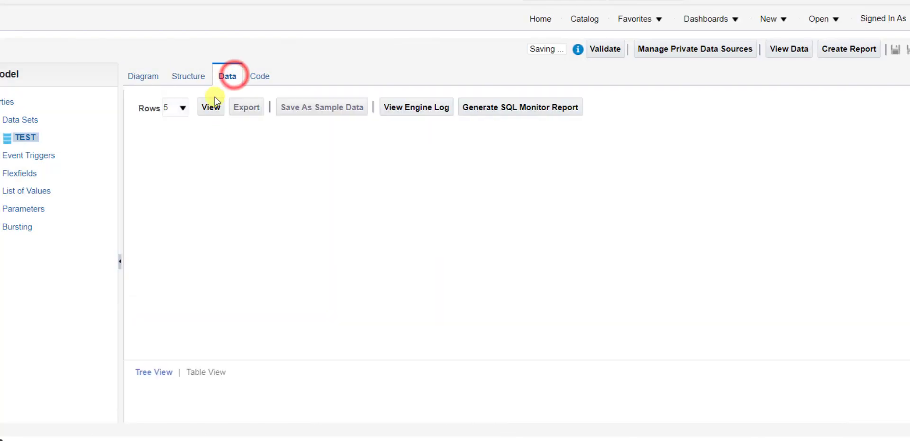
left_click(182, 108)
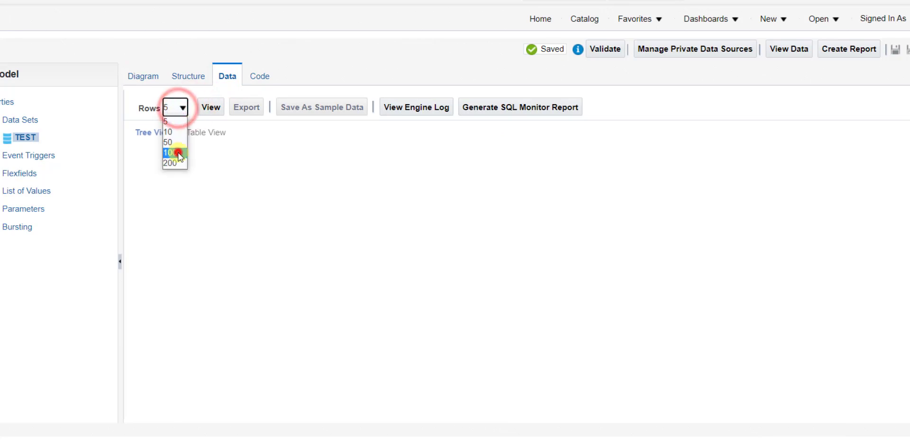
left_click(180, 151)
left_click(208, 108)
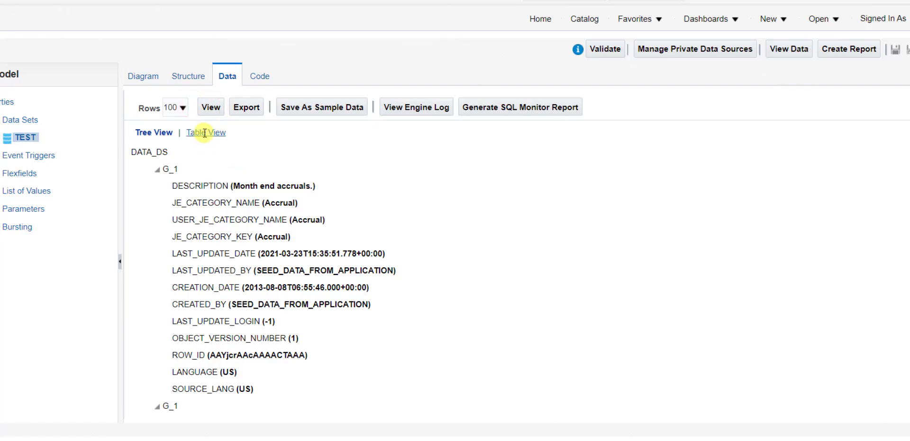
left_click(203, 132)
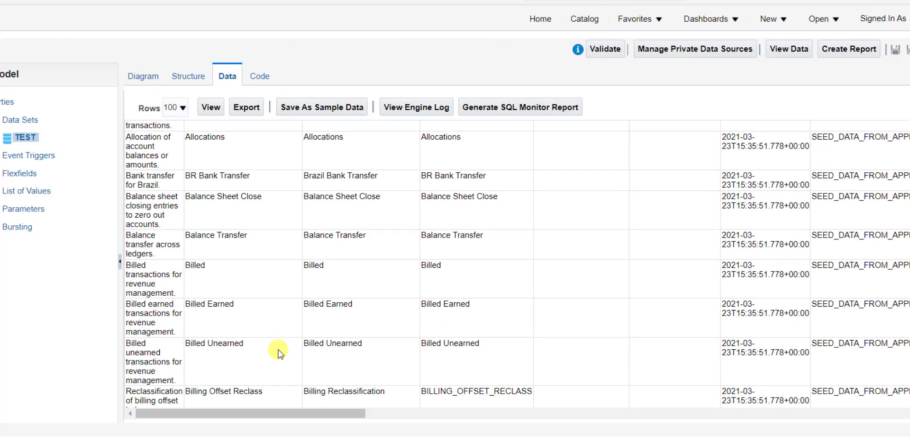
- Copy the Miscellaneous category name from the query output into the Journal Category cell E5 of the JournalImportTemplate workbook
scroll(278, 352, "down", 10)
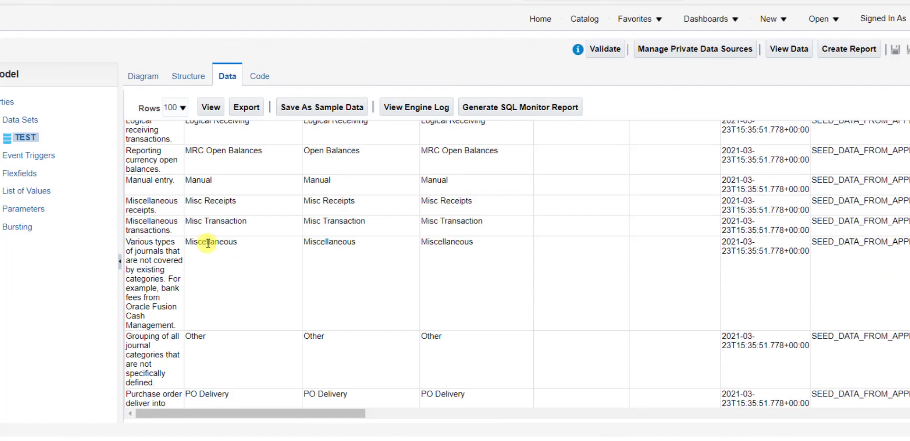
double_click(211, 240)
key("ctrl+c")
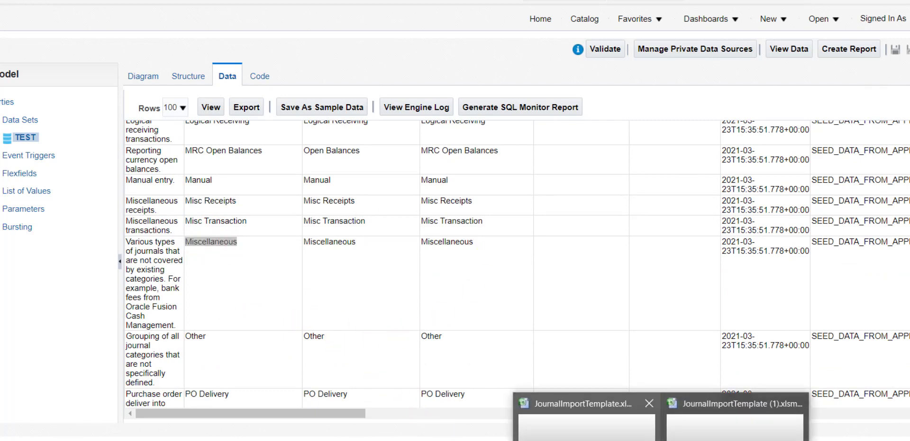
left_click(615, 433)
double_click(250, 136)
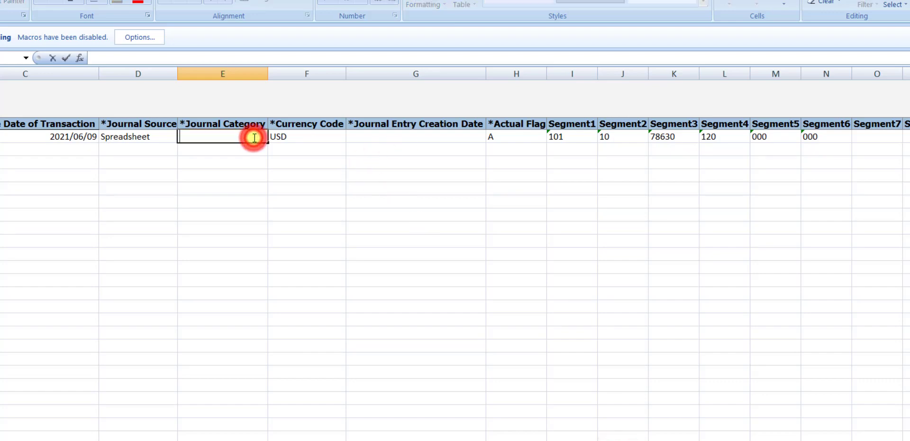
key("ctrl+v")
left_click(353, 188)
- Copy the transaction date 6/9/2021 from cell C5 into the Journal Entry Creation Date cell G5
left_click(332, 137)
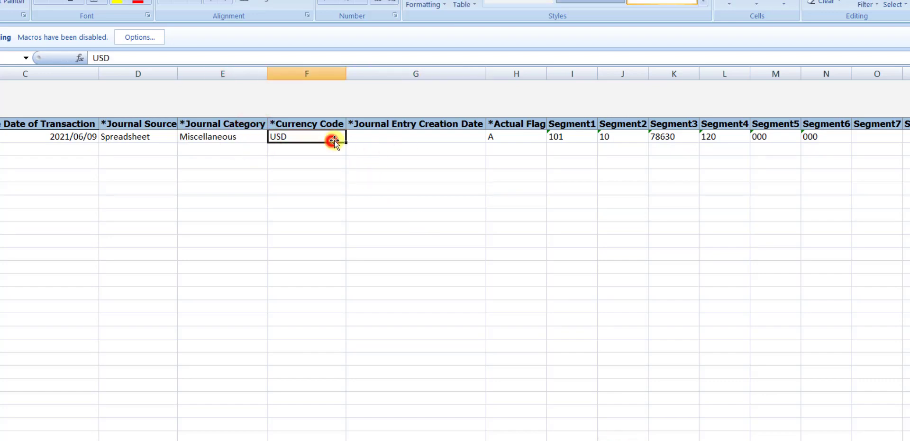
left_click(388, 136)
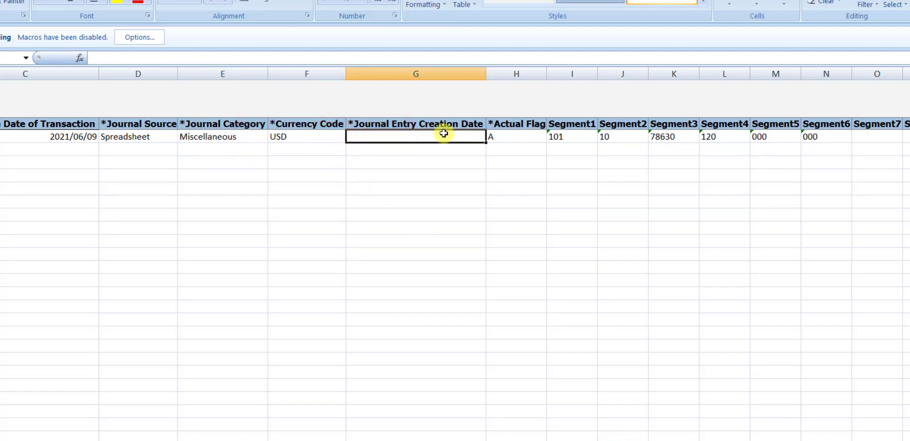
left_click(85, 136)
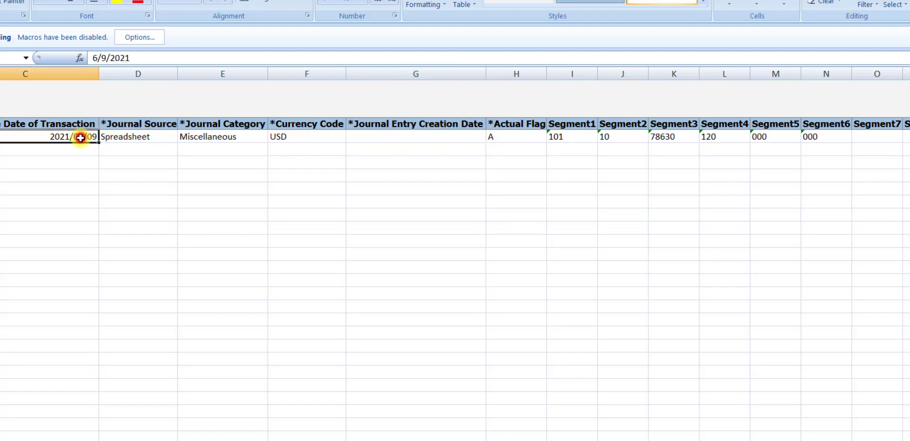
double_click(161, 57)
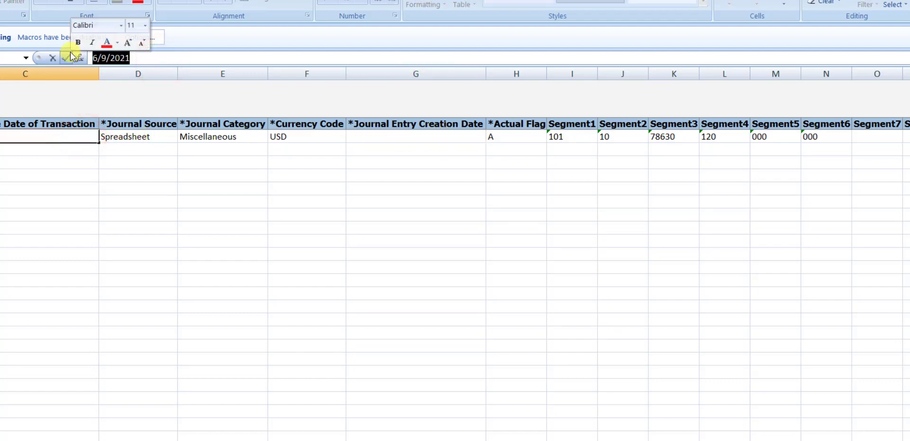
key("ctrl+c")
double_click(377, 137)
key("ctrl+v")
left_click(377, 170)
- Enter 1000 as the Entered Debit Amount in cell AM5 of the first journal line
left_click(521, 137)
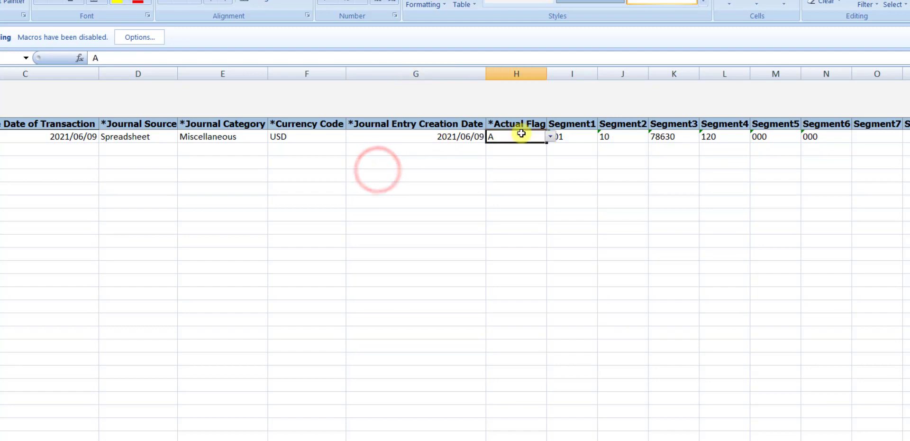
key("Right")
key("Right")
key("Right")
key("Right")
key("Right")
key("Right")
key("Right")
key("Right")
key("Right")
key("Right")
key("Right")
key("Right")
key("Right")
key("Right")
key("Right")
key("Right")
key("Right")
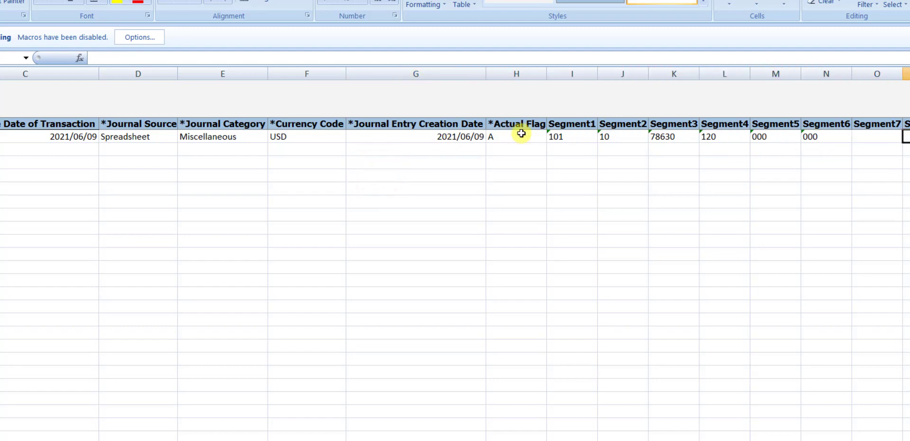
key("Right")
key("Right")
key("Right")
key("Right")
key("Right")
key("Right")
key("Right")
key("Right")
key("Right")
key("Right")
key("Right")
key("Right")
key("Right")
key("Right")
key("Right")
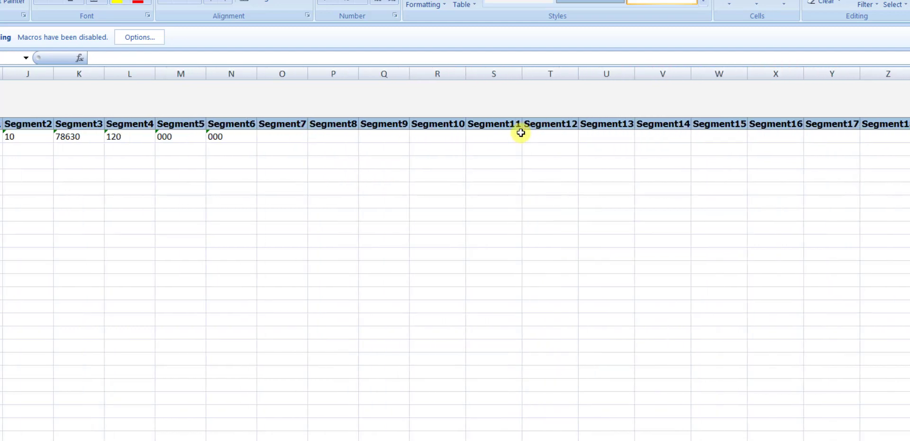
key("Left")
key("Left")
key("Left")
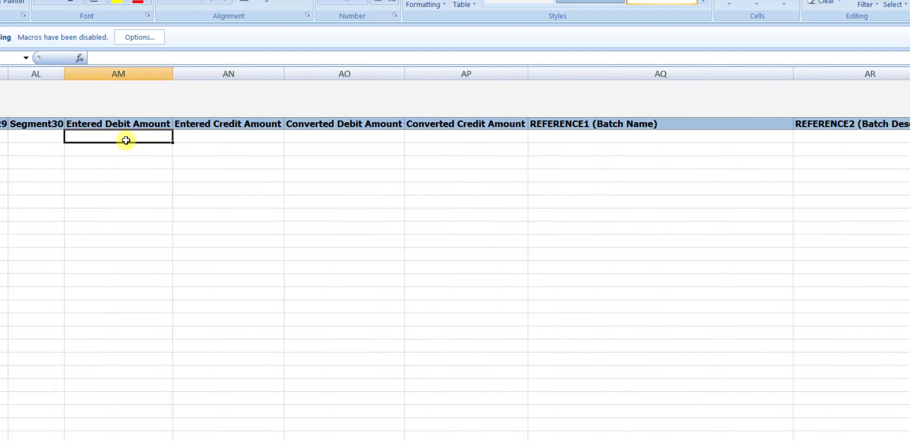
key("Right")
key("Right")
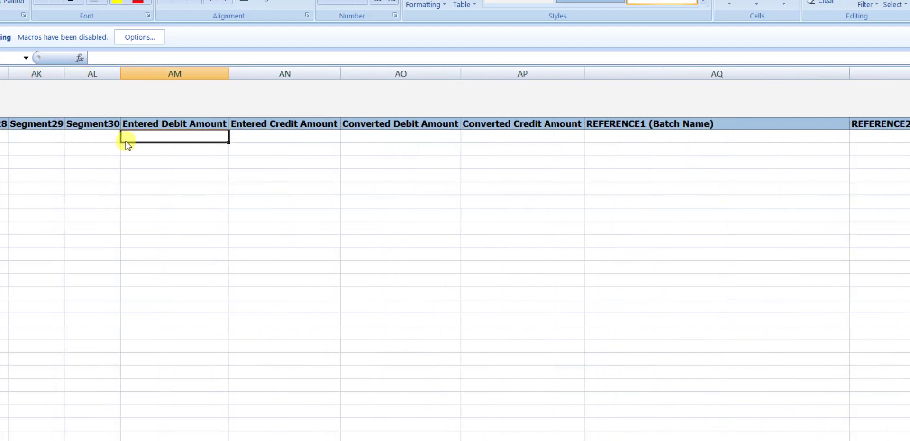
type("1")
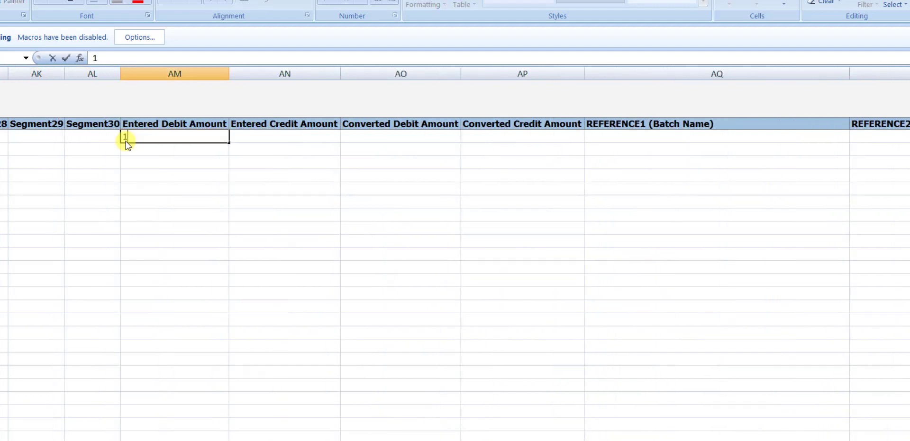
type("000")
key("Tab")
key("Return")
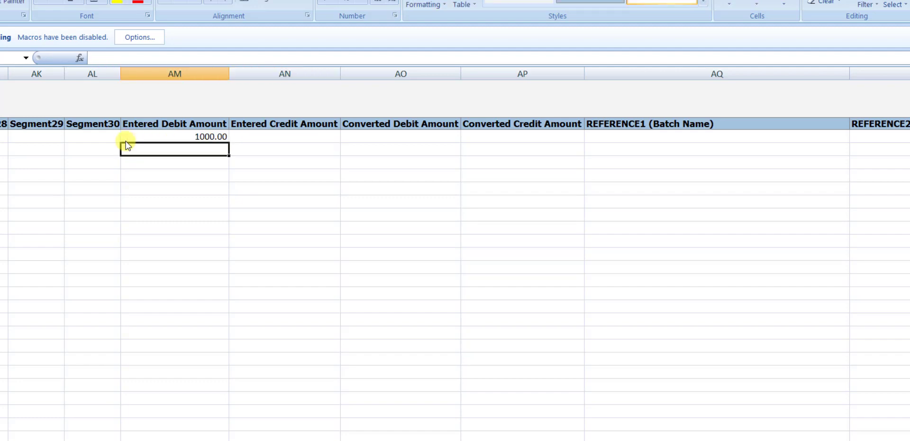
- Enter 1000 as the Entered Credit Amount in cell AN6 of the second journal line
key("Tab")
type("1000")
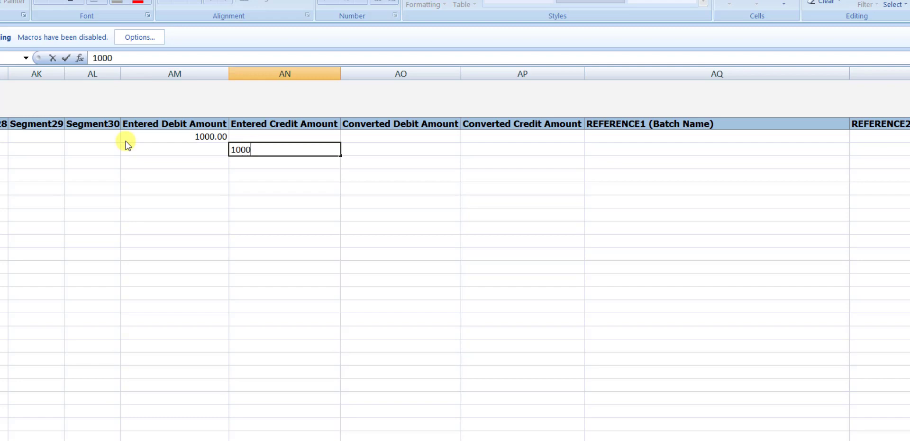
key("Tab")
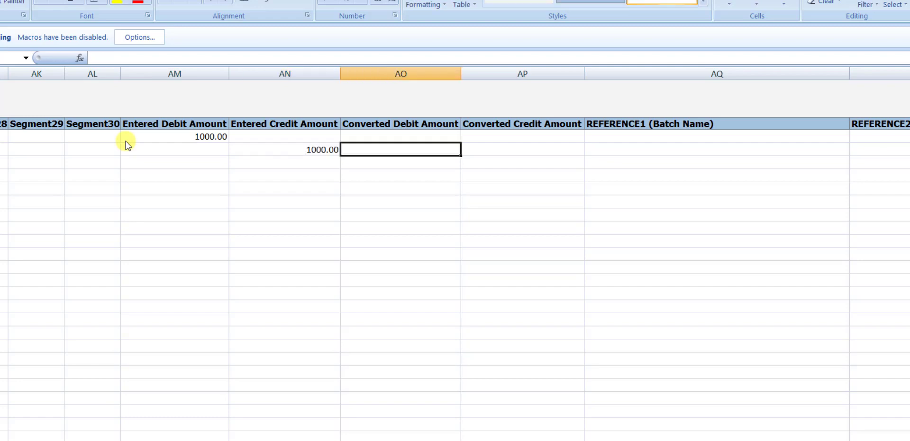
- Enter TEST_JE_IMPORT as the REFERENCE1 batch name in cell AQ5 and copy it to the second journal line in AQ6
key("Tab")
key("Tab")
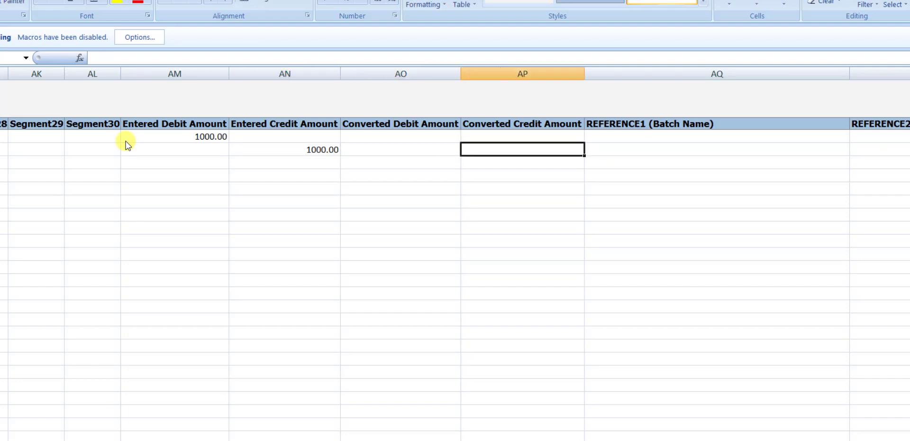
key("Up")
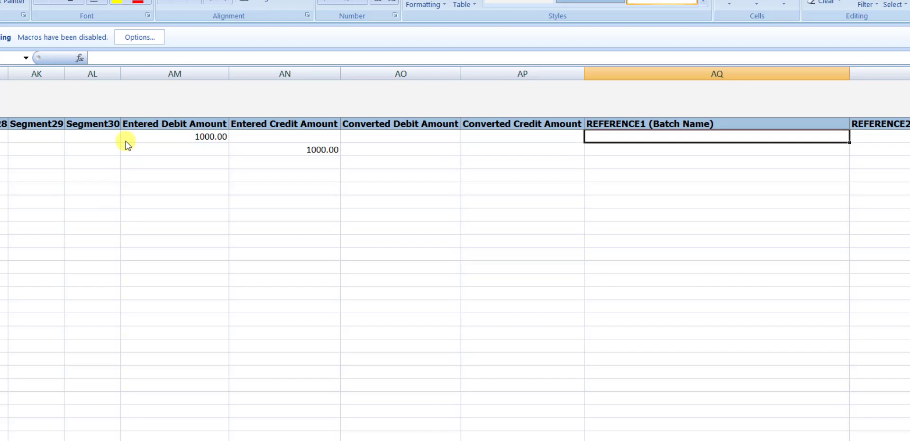
type("TEST")
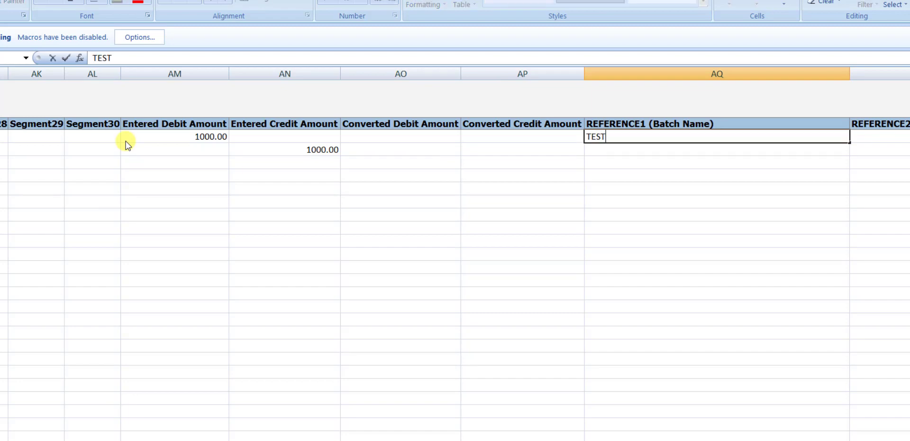
type("_JE_IMPORT")
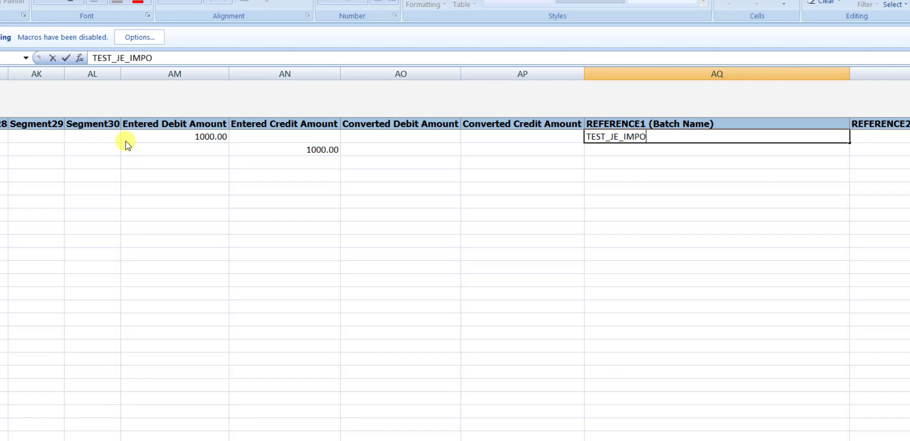
left_click(624, 201)
left_click(618, 137)
key("ctrl+c")
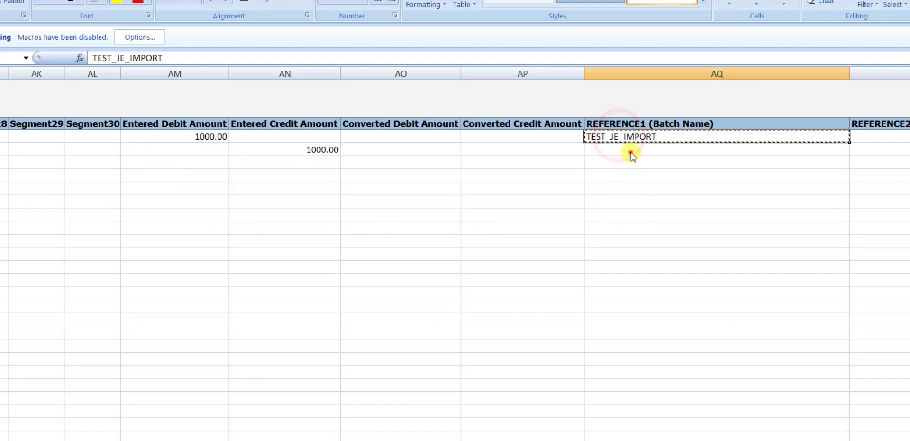
left_click(631, 151)
key("ctrl+v")
- Paste TEST_JE_IMPORT as the REFERENCE4 journal entry name for both journal lines in cells AT5 and AT6
key("Tab")
key("Tab")
key("Tab")
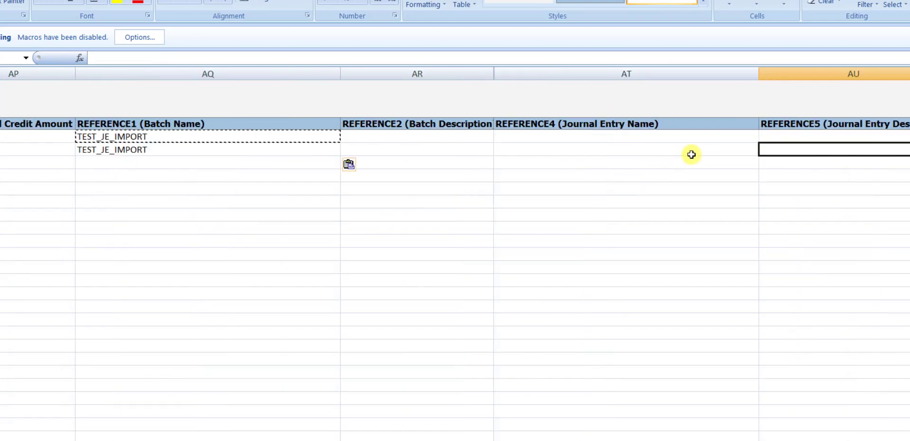
left_click(612, 139)
left_click(612, 138)
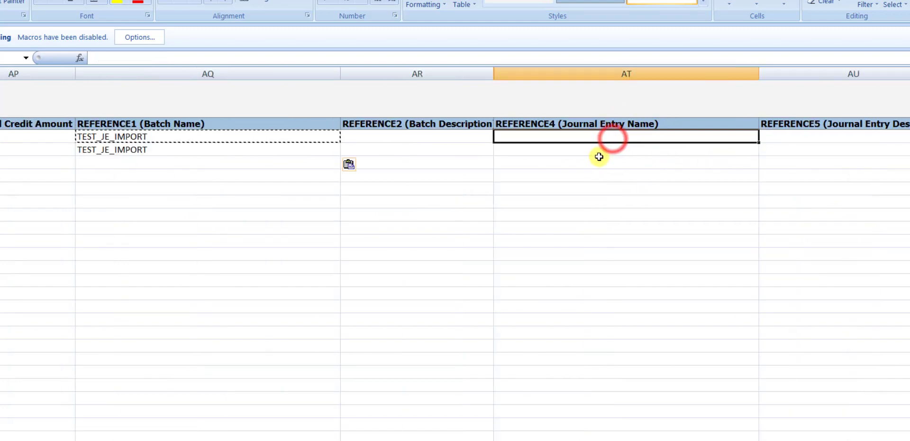
key("ctrl+v")
left_click(592, 151)
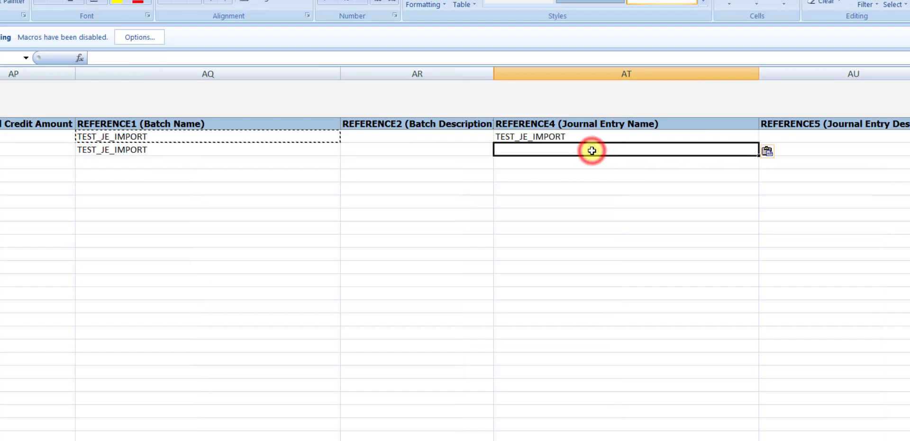
- Look through the second journal line's remaining columns, from the journal references and currency conversion fields to the captured information attributes
key("Tab")
key("Tab")
key("Tab")
key("Tab")
key("Tab")
key("Tab")
key("Tab")
key("Tab")
key("Tab")
key("Tab")
key("Tab")
key("Tab")
key("Tab")
key("Tab")
key("Tab")
key("Tab")
key("Tab")
key("Tab")
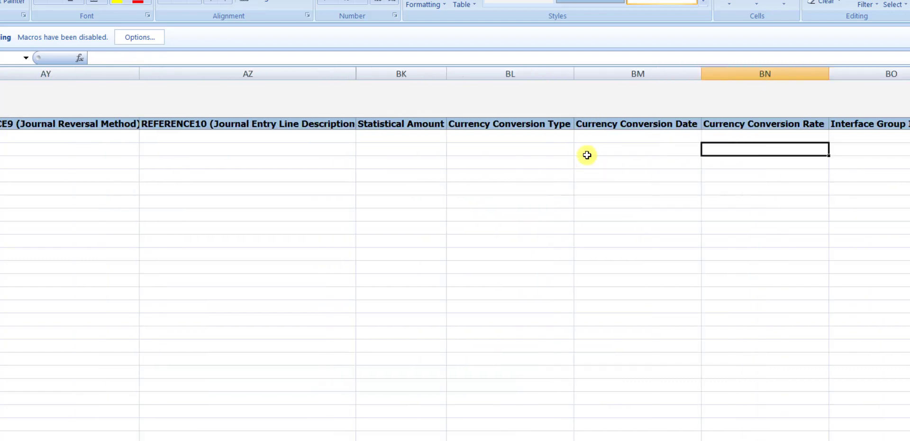
key("Tab")
key("Tab")
key("Tab")
key("Tab")
key("Tab")
key("Tab")
key("Tab")
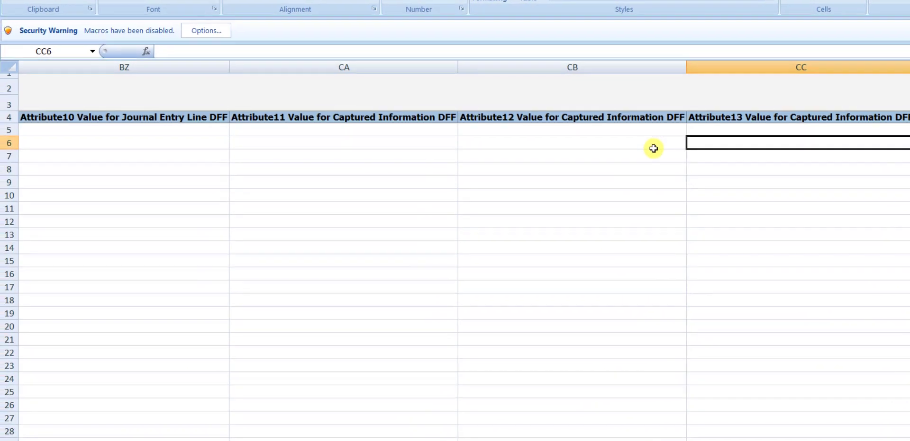
key("Tab")
key("Tab")
key("Tab")
key("Tab")
key("Tab")
key("Tab")
key("Tab")
key("Tab")
key("Tab")
key("Tab")
key("Tab")
key("Tab")
key("Tab")
key("Tab")
key("Tab")
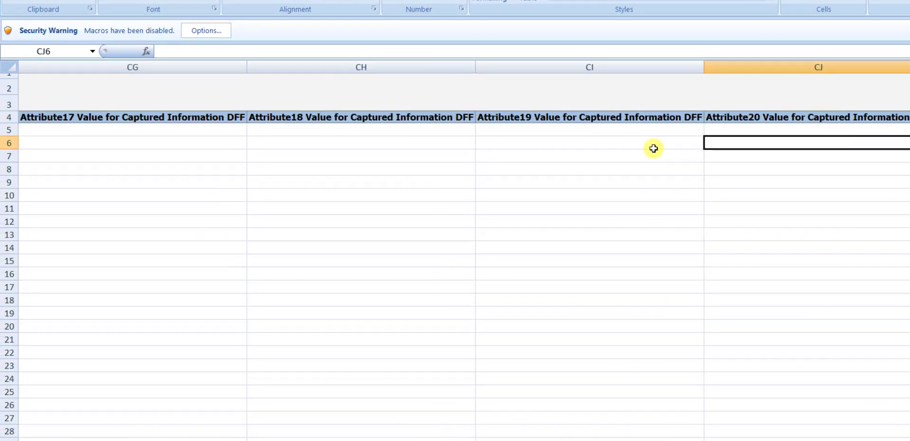
- Set the Status Code of the second journal line in cell A6 to NEW
key("Home")
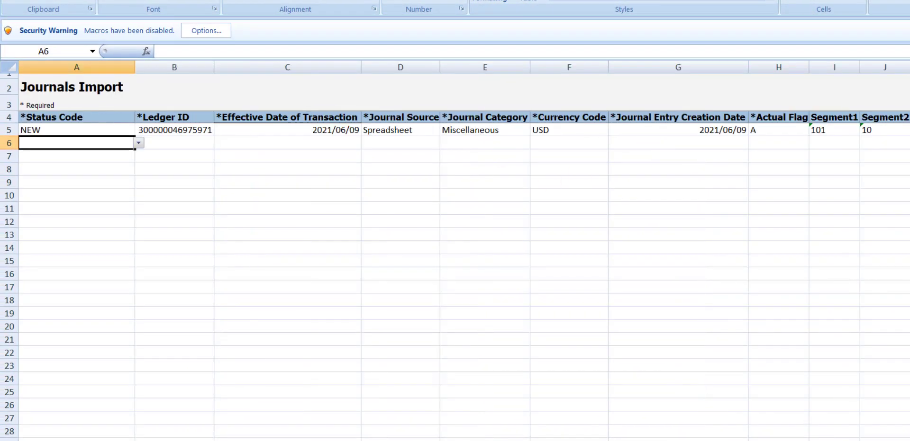
left_click(138, 143)
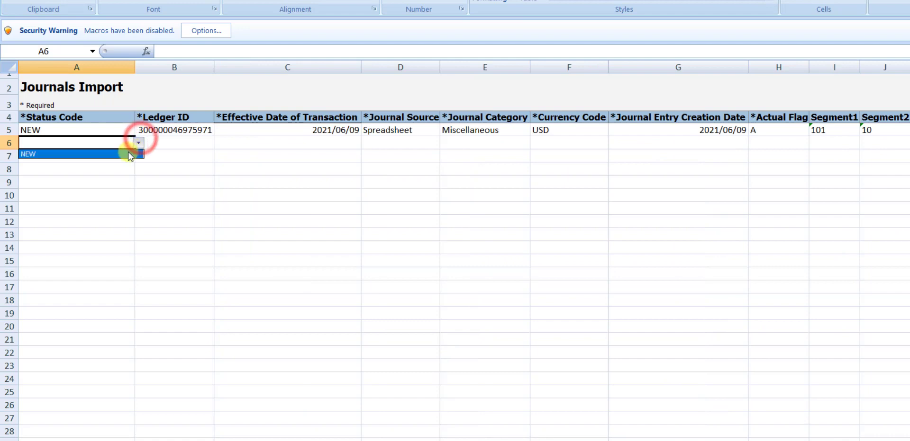
left_click(129, 154)
- Review the first journal line's entries across the date, segment, amount and reference columns
left_click(184, 143)
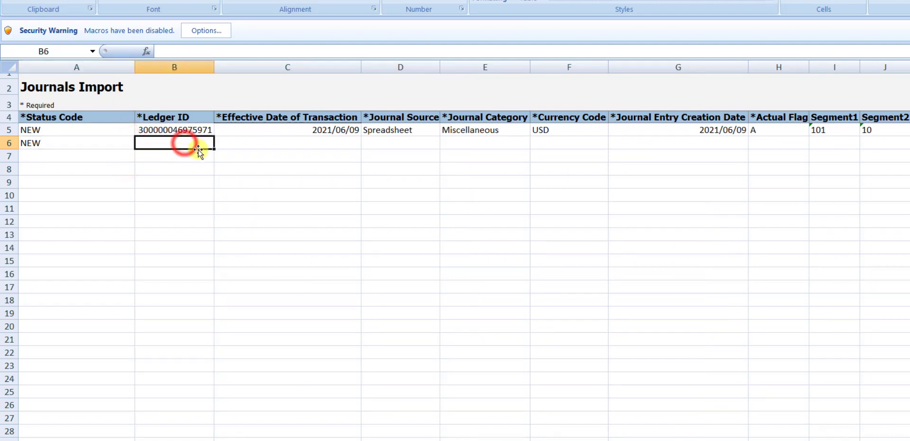
key("Up")
key("Right")
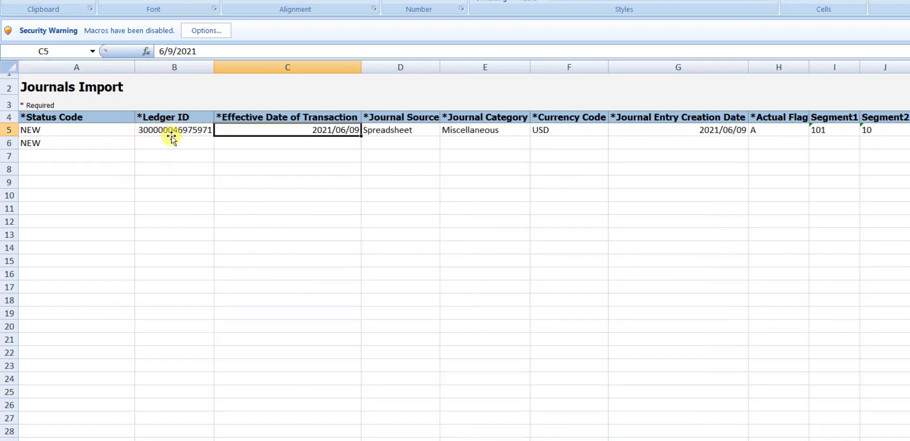
key("Right")
key("Right")
key("Right")
key("Right")
key("Right")
key("Right")
key("Right")
key("Right")
key("Right")
key("Right")
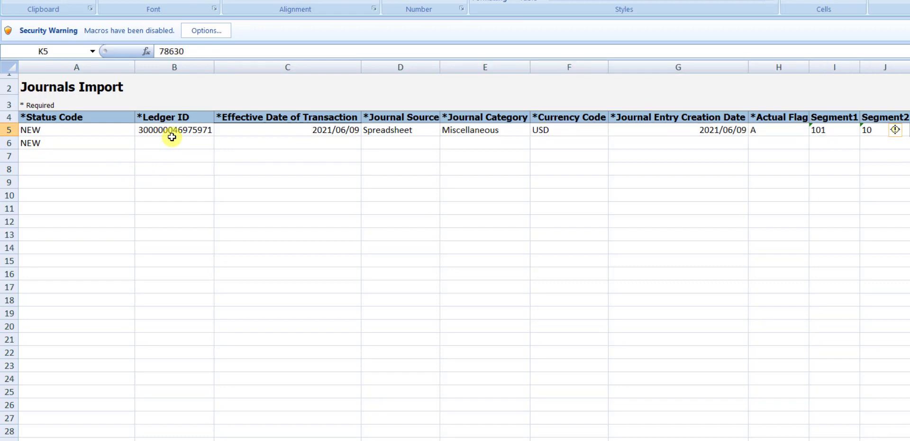
key("Right")
key("Right")
key("Right")
key("Right")
key("Right")
key("Right")
key("Right")
key("Right")
key("Right")
key("Right")
key("Right")
key("Right")
key("Right")
key("Right")
key("Right")
key("Right")
key("Right")
key("Right")
key("Right")
key("Right")
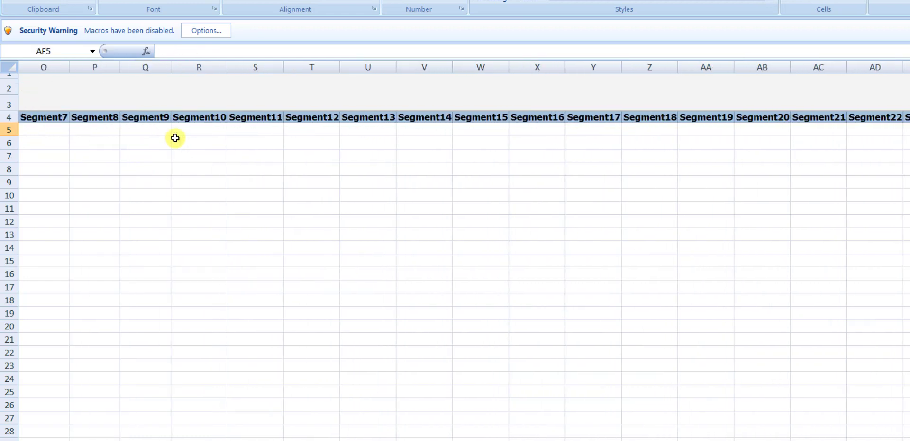
key("Right")
key("Right")
key("Right")
key("Right")
key("Right")
key("Right")
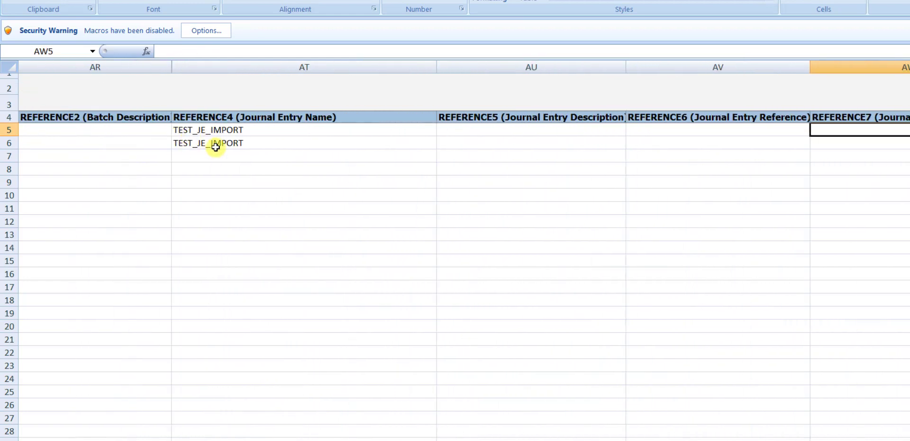
- Enter 1000 as the Entered Credit Amount in cell AN5 of the first journal line
key("Left")
key("Left")
key("Left")
key("Left")
key("Left")
key("Left")
key("Left")
key("Left")
key("Left")
key("Left")
key("Left")
left_click(274, 130)
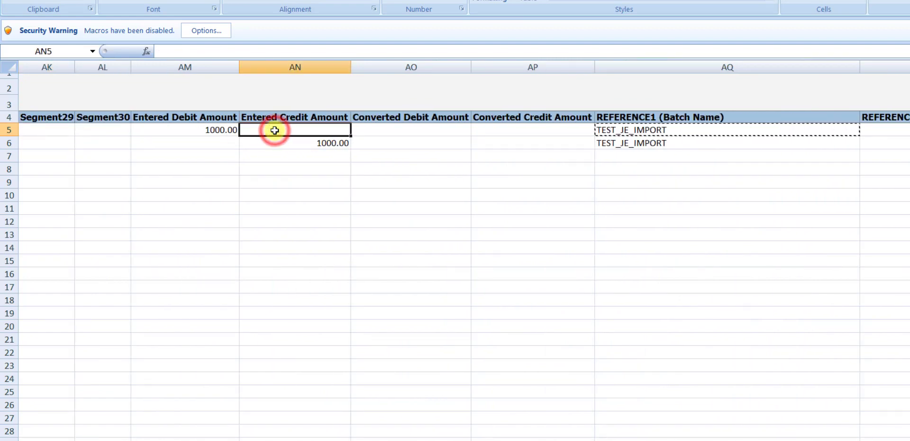
type("1000")
key("Return")
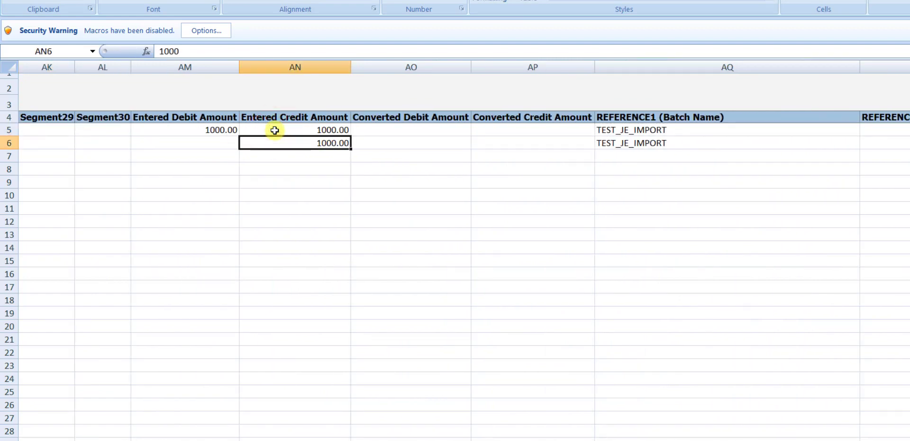
- Clear the Entered Debit Amount in cell AM5 and enter 1000 as the debit of the second journal line in AM6
key("Left")
key("Up")
key("Left")
key("Right")
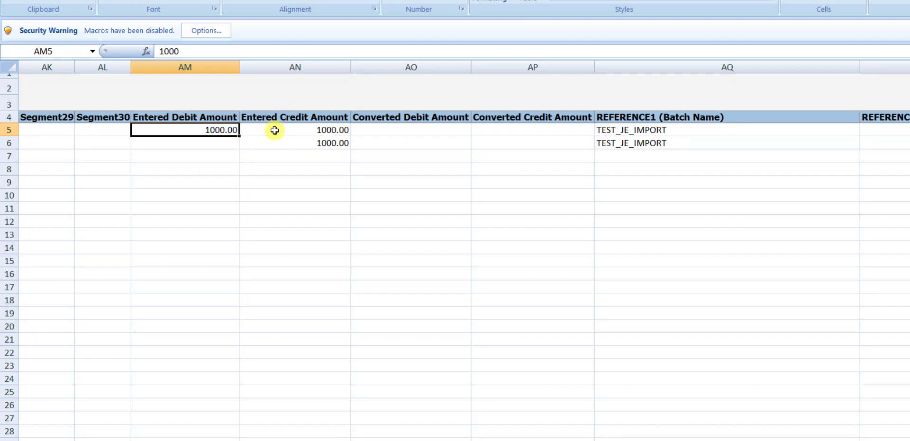
key("Down")
type("10")
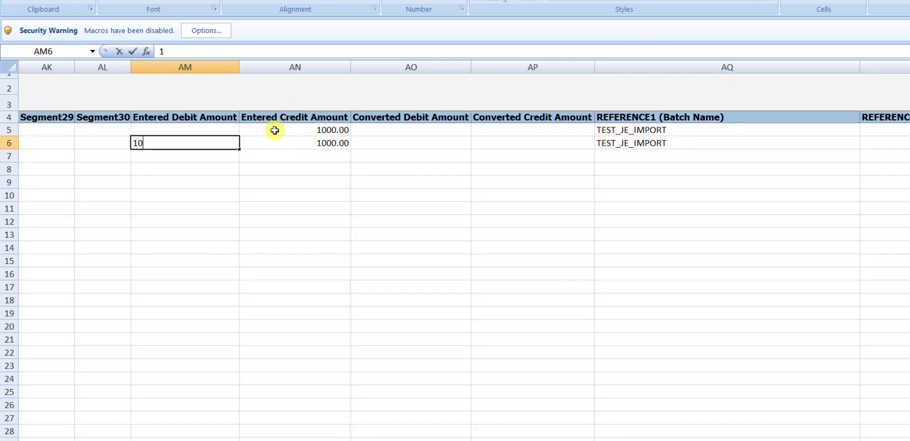
key("Tab")
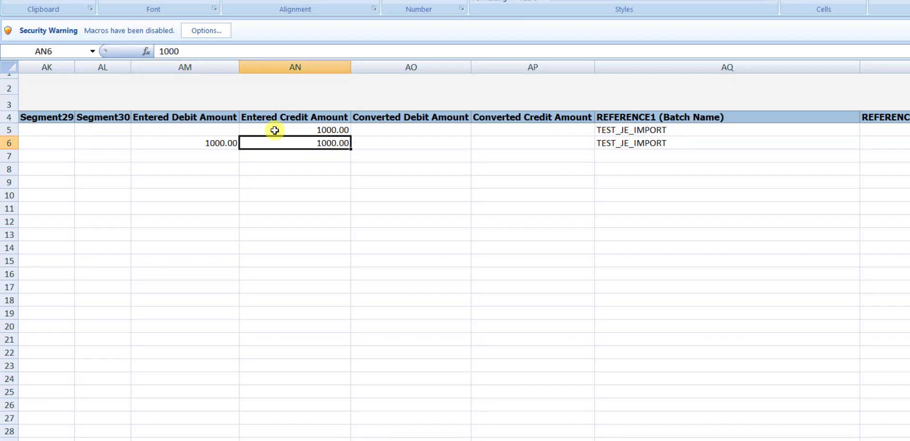
- Copy the Ledger ID from cell B5 into the second journal line's cell B6
key("Home")
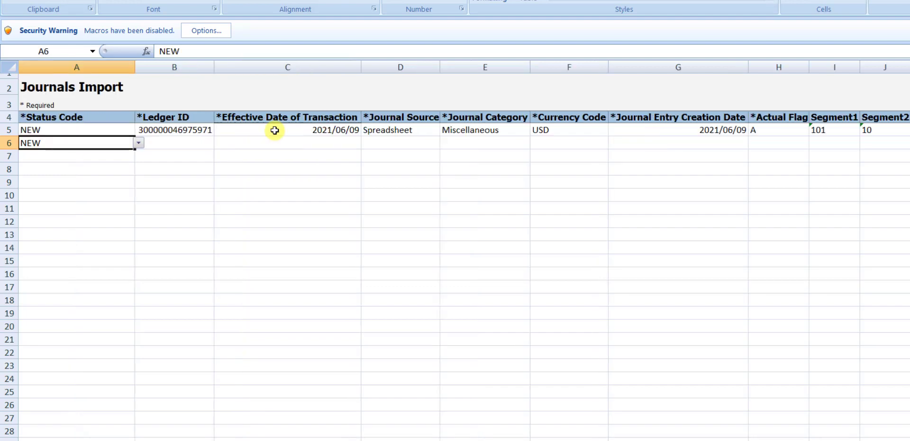
left_click(175, 131)
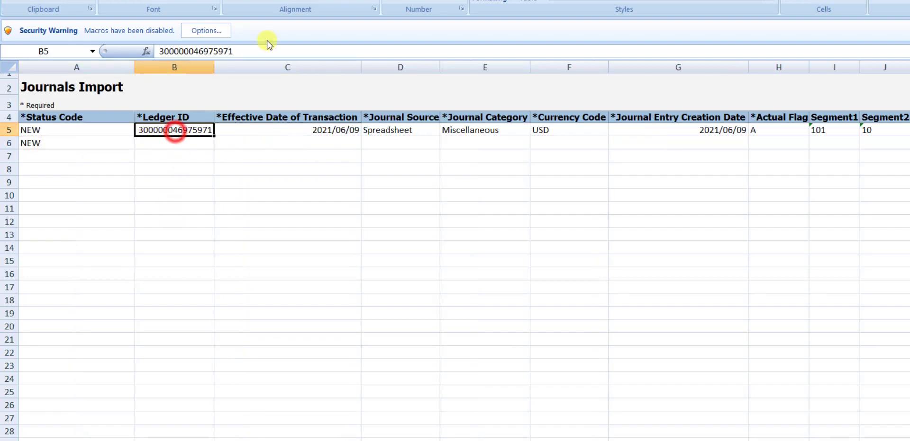
left_click_drag(245, 51, 159, 51)
key("ctrl+c")
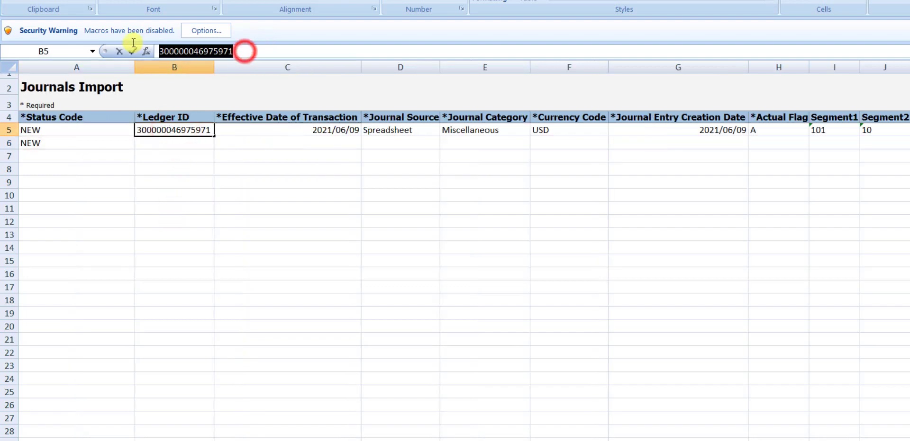
left_click(164, 142)
key("ctrl+v")
- Copy the date 2021/06/09 from cell C5 into the second line's Effective Date of Transaction C6 and Journal Entry Creation Date G6
left_click(284, 142)
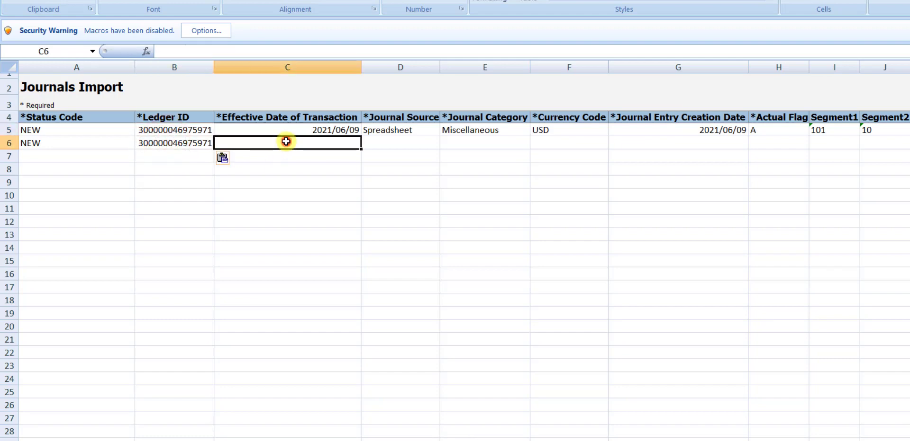
left_click(299, 131)
key("ctrl+c")
left_click(304, 142)
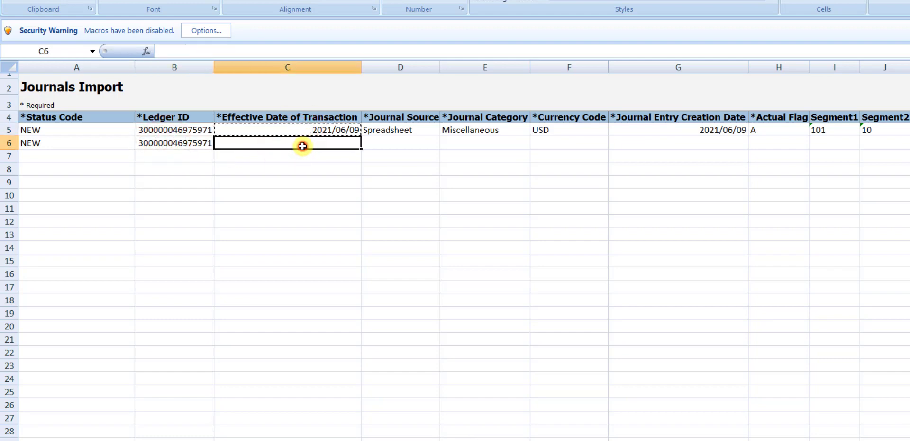
key("ctrl+v")
left_click(728, 143)
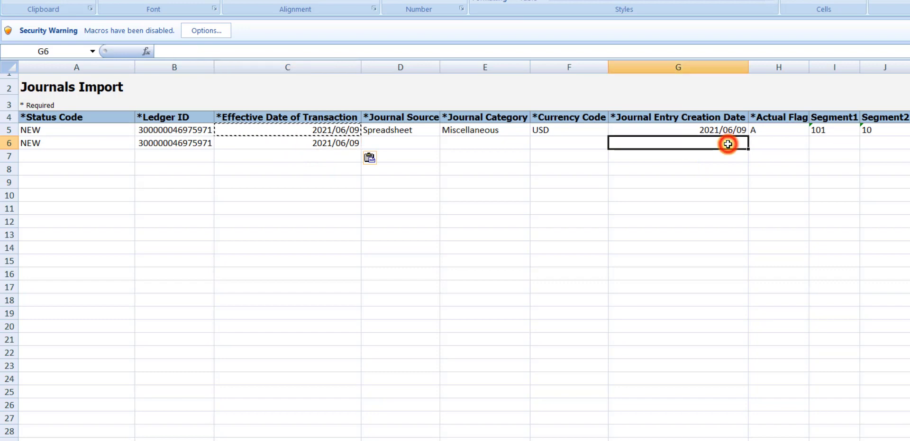
key("ctrl+v")
- Fill the journal source, category, currency code, actual flag and Segment1 to Segment6 values from row 5 down into row 6
left_click(425, 155)
left_click_drag(422, 129, 606, 143)
scroll(743, 164, "right", 1)
left_click_drag(667, 132, 792, 145)
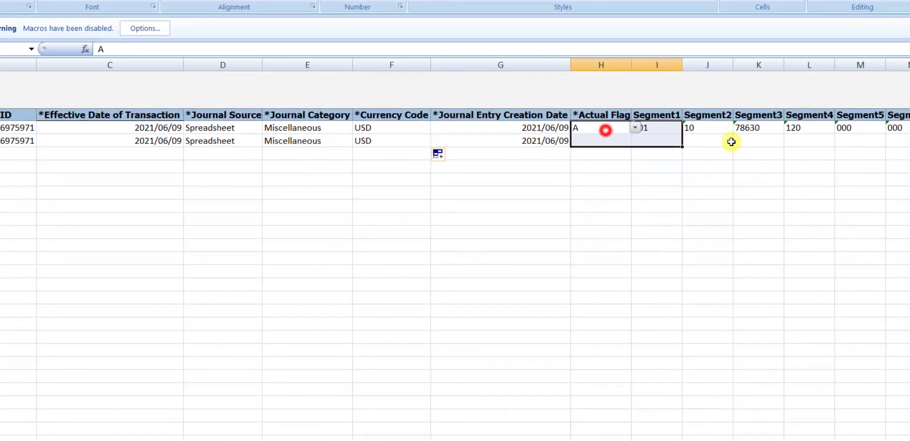
left_click_drag(731, 142, 900, 143)
left_click(633, 162)
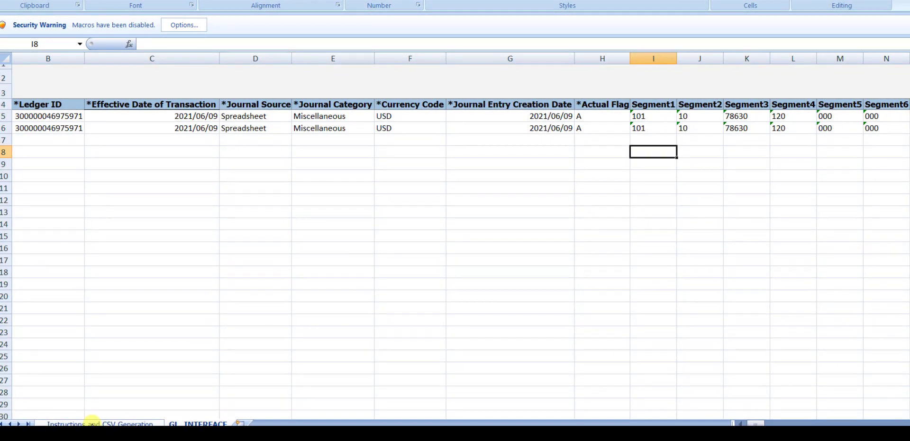
- Enable the workbook's macro content and generate the GlInterface.csv file from the Instructions and CSV Generation sheet
left_click(92, 423)
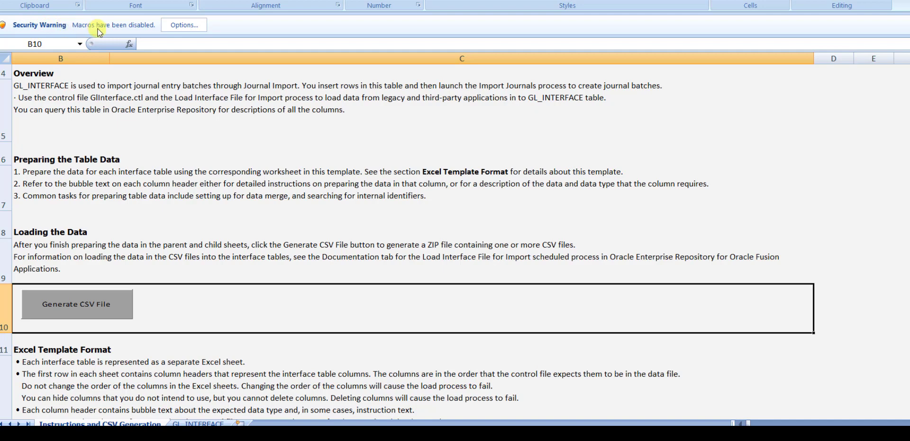
left_click(195, 27)
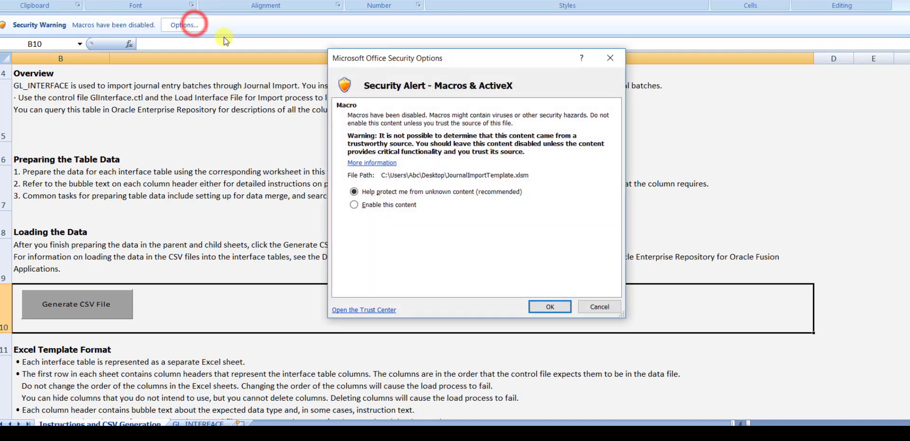
left_click(354, 206)
left_click(551, 306)
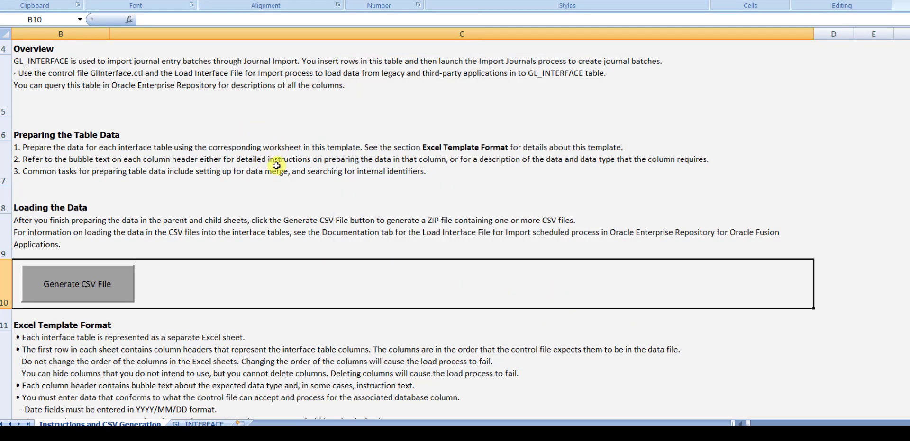
left_click(89, 288)
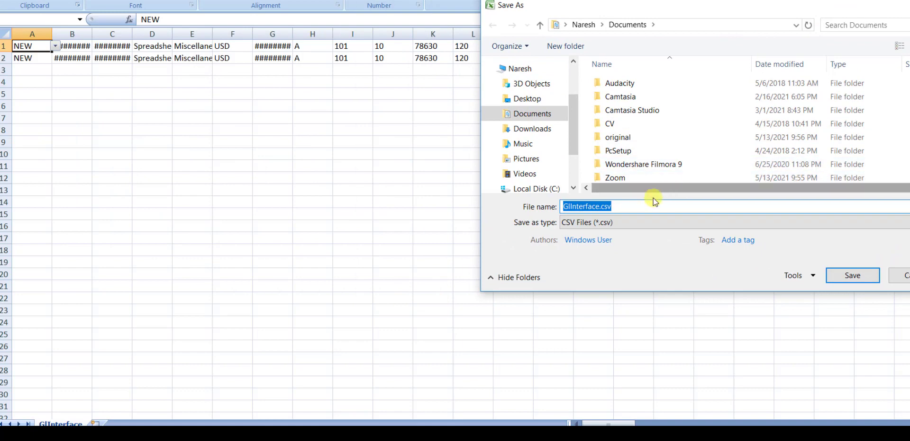
left_click(571, 206)
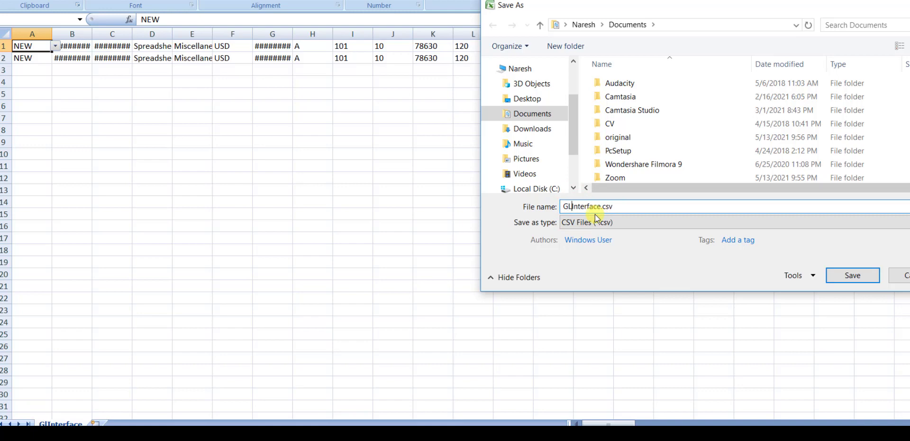
- Autofit all columns of the generated GlInterface sheet and check its two journal rows
left_click(5, 34)
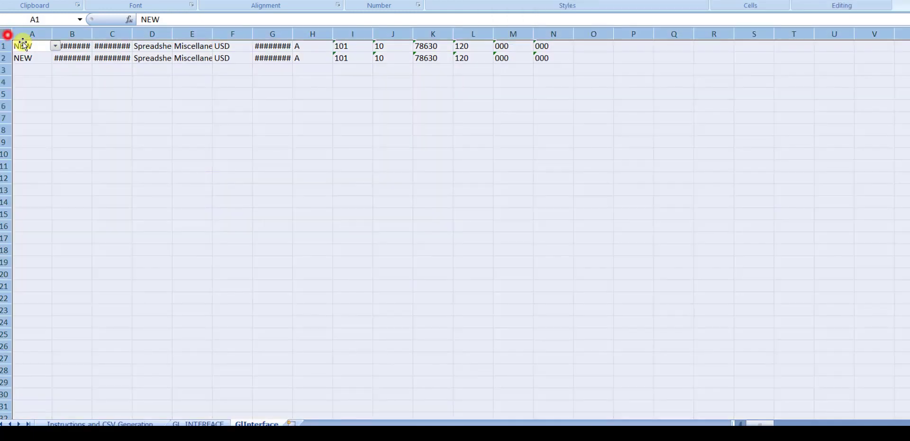
double_click(52, 34)
left_click(122, 78)
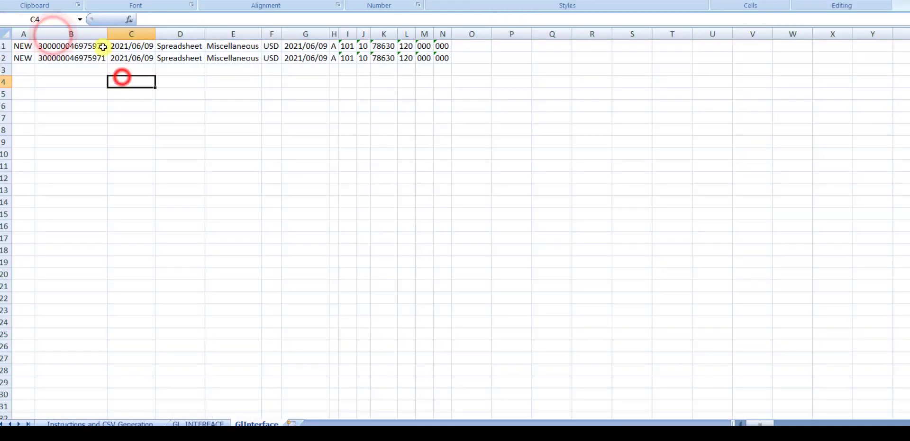
left_click(86, 59)
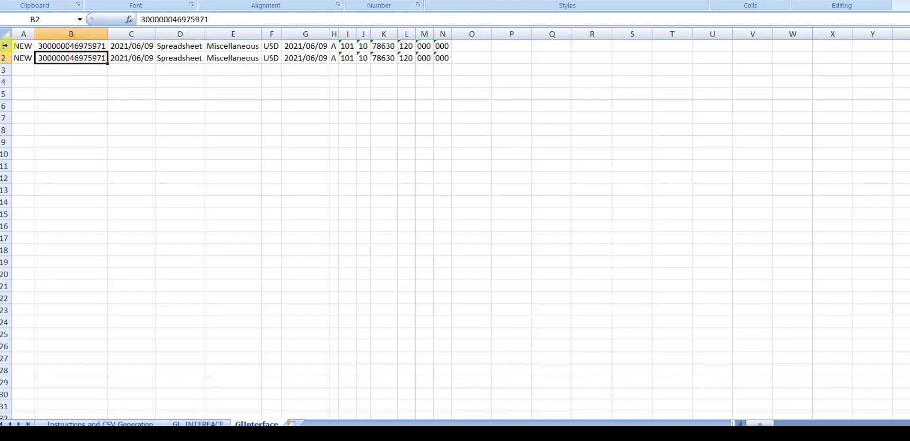
key("Down")
key("Down")
key("Down")
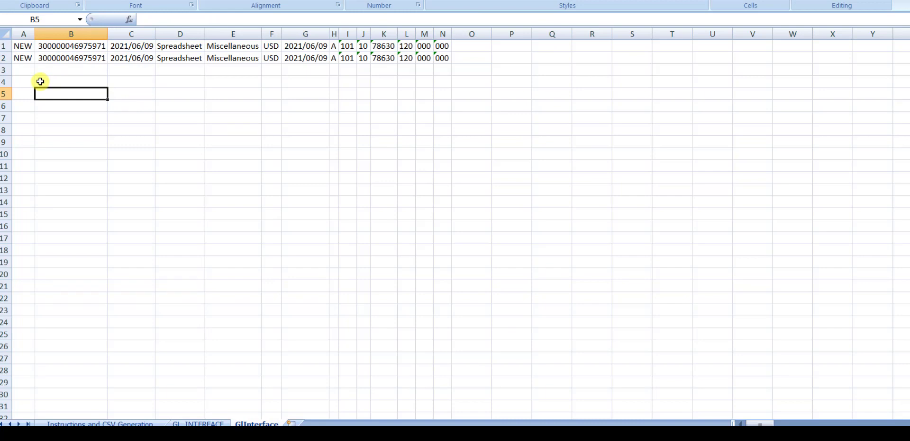
left_click(4, 45)
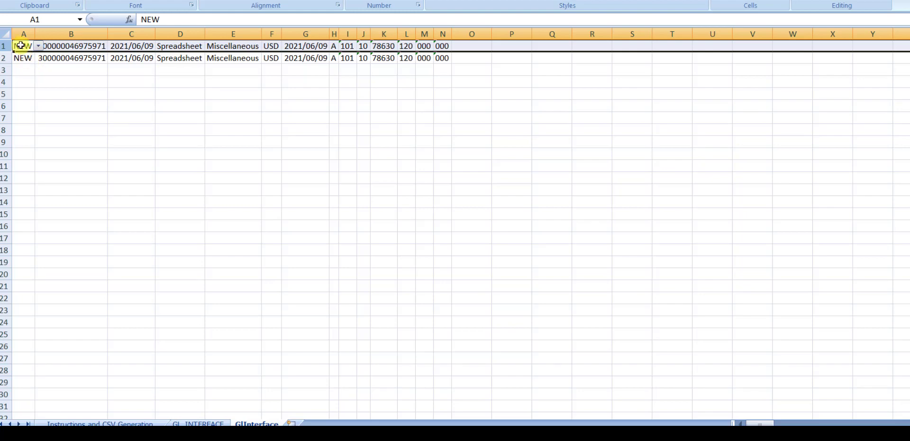
left_click(53, 94)
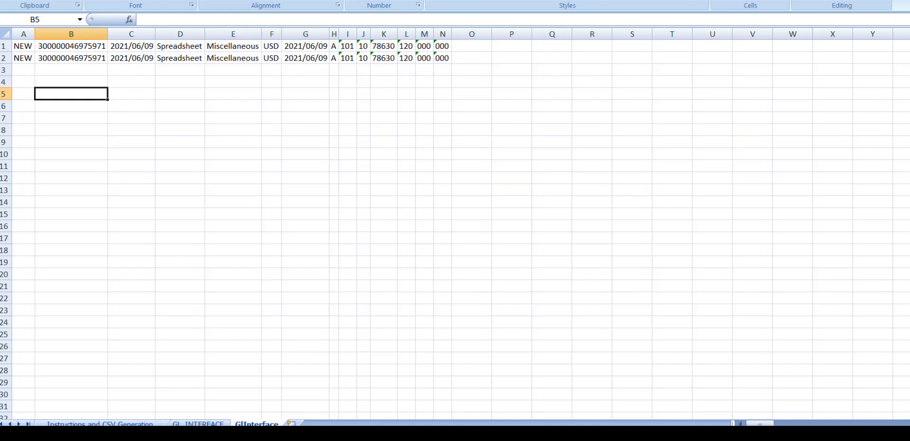
- Switch to Oracle Fusion in the browser and open File Import and Export from the Tools group
left_click(355, 401)
scroll(447, 289, "up", 10)
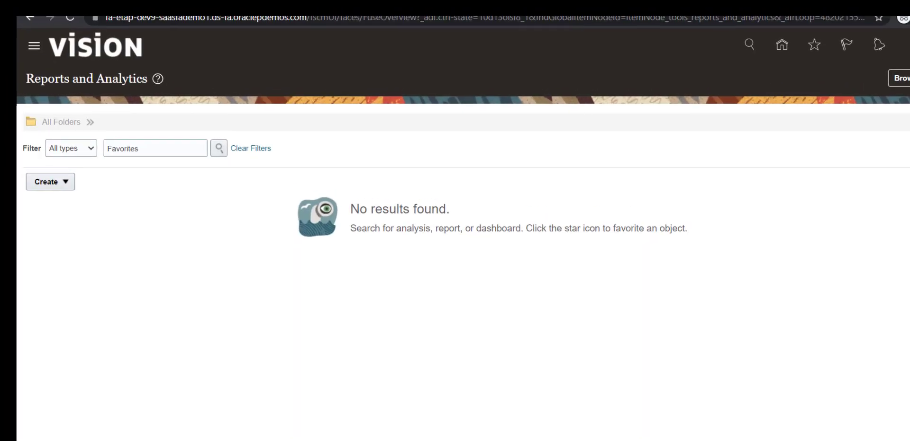
left_click(34, 47)
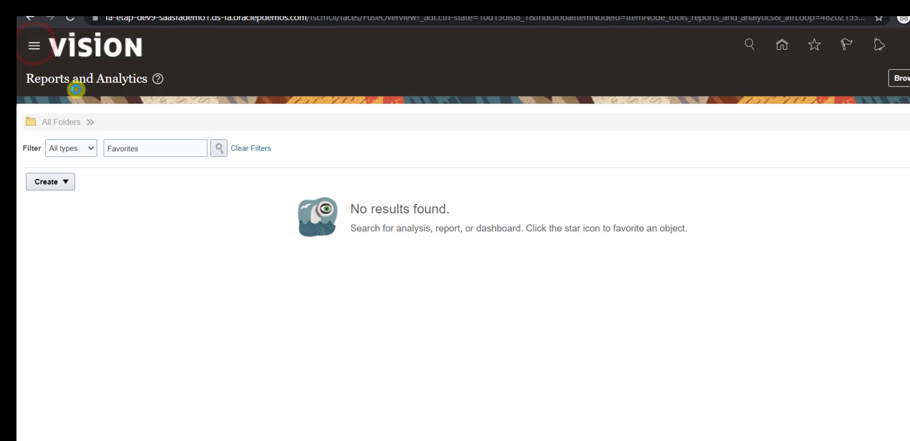
scroll(95, 260, "down", 5)
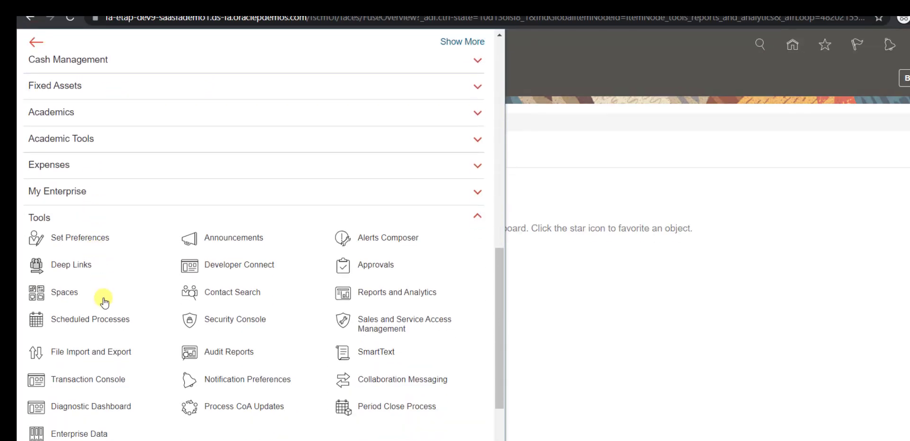
scroll(104, 303, "down", 3)
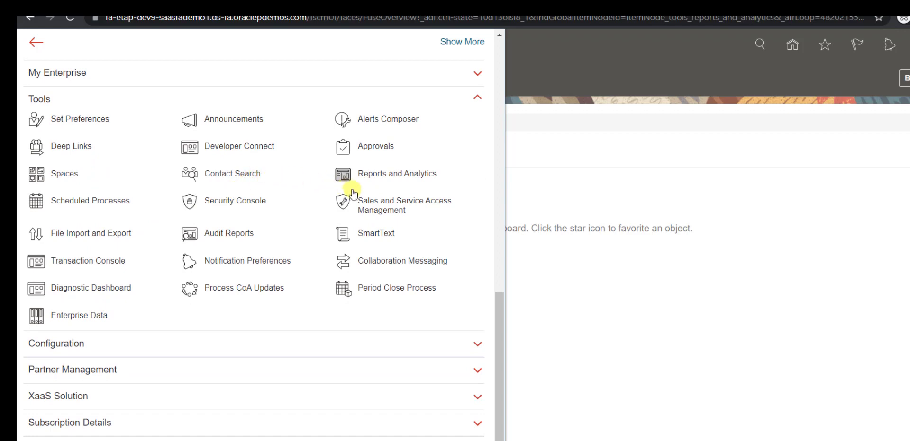
left_click(98, 239)
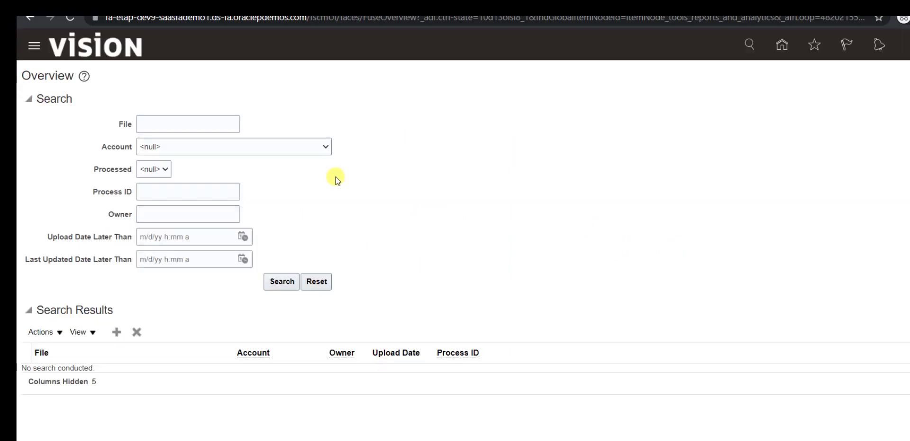
- Upload GL_JE_Interface.zip from the Desktop with the account fin/generalLedger/import and save it
left_click(198, 125)
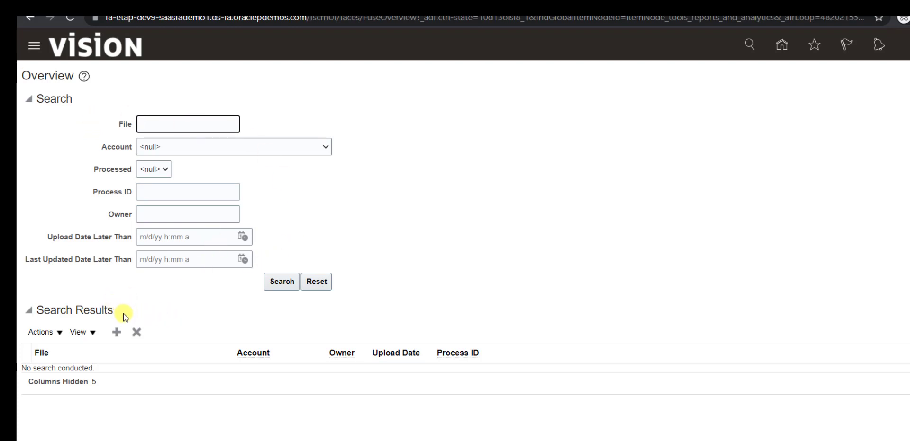
left_click(118, 332)
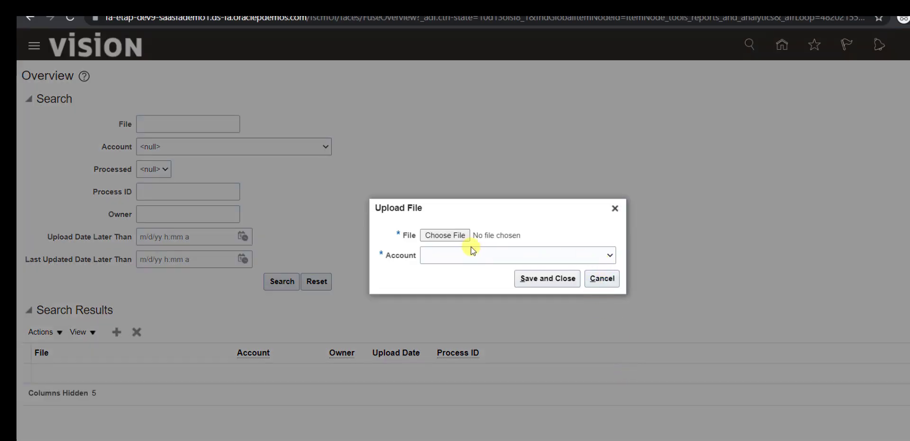
left_click(457, 238)
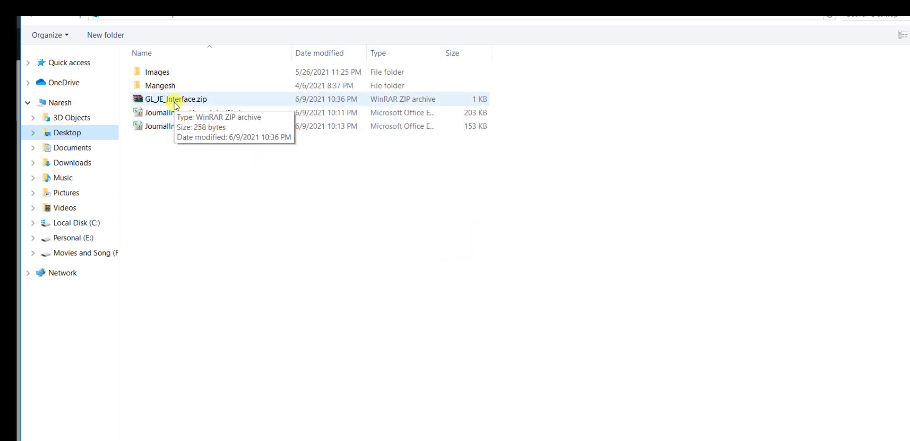
double_click(174, 100)
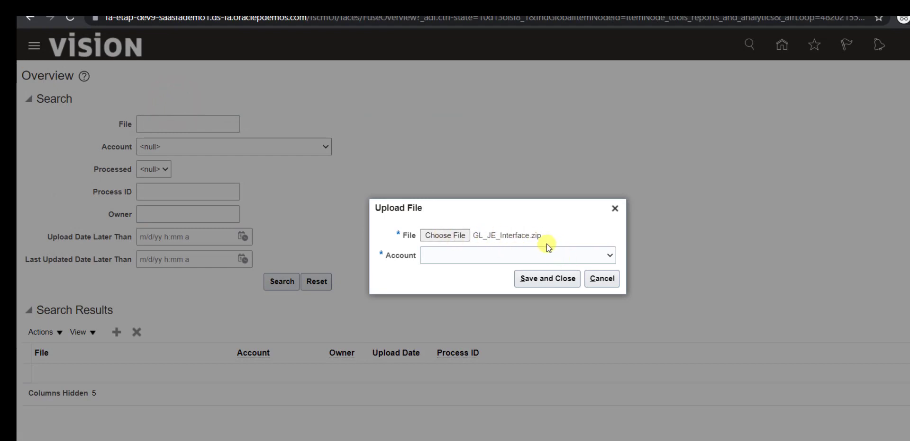
left_click(608, 256)
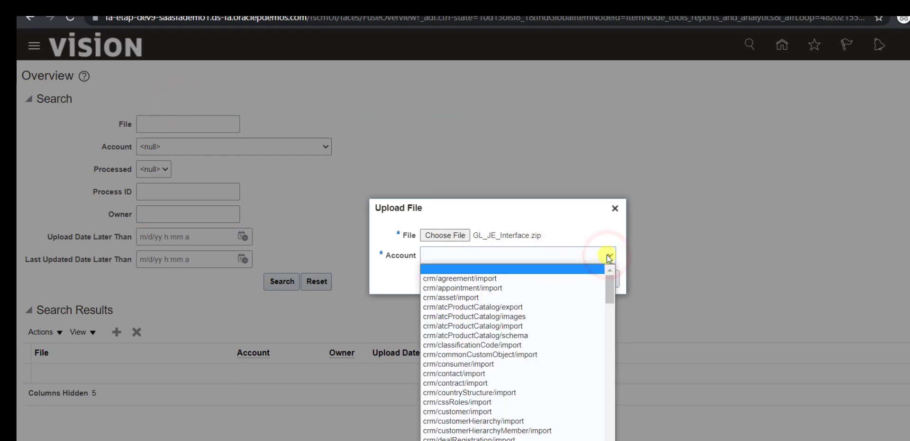
scroll(523, 370, "down", 10)
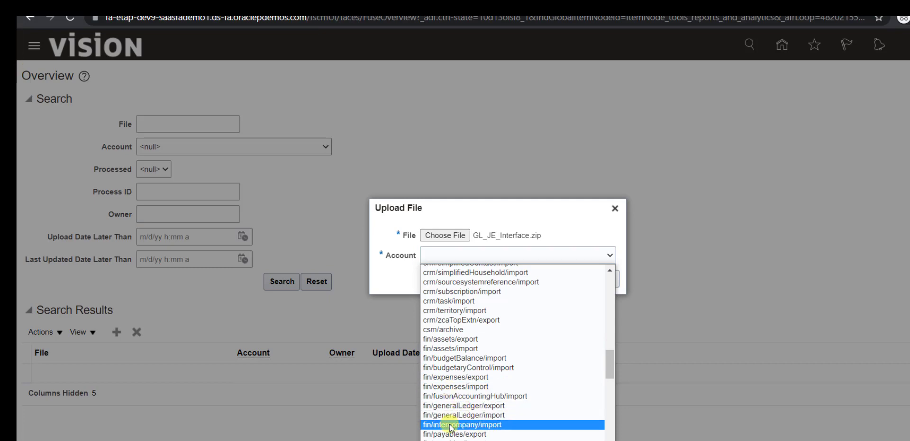
left_click(510, 415)
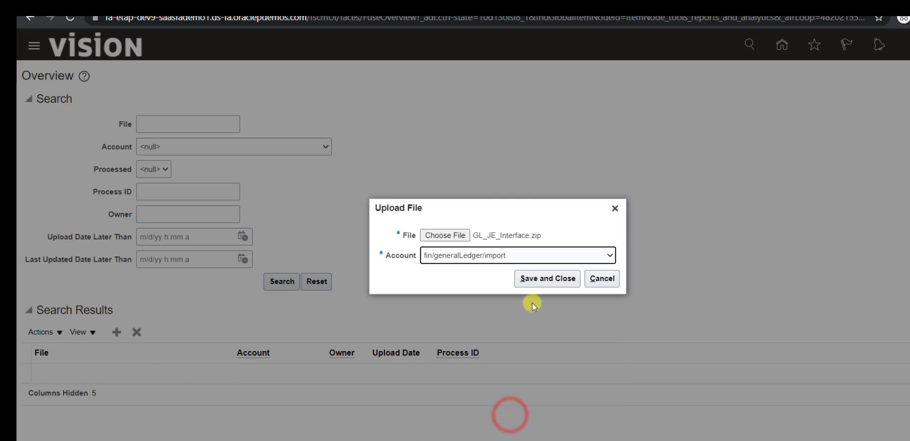
left_click(558, 286)
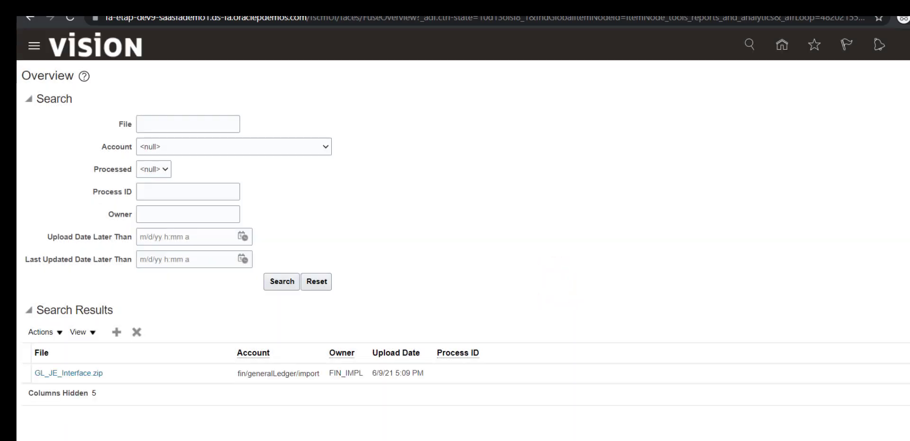
- Switch to the Notepad++ notes and add the line "3. Go to Import and Export and upload the zip file." below point 2
left_click(339, 433)
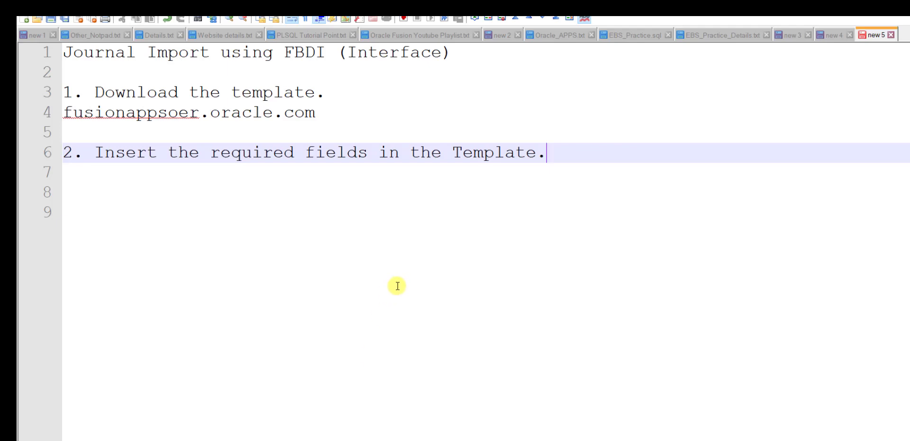
key("Return")
key("Return")
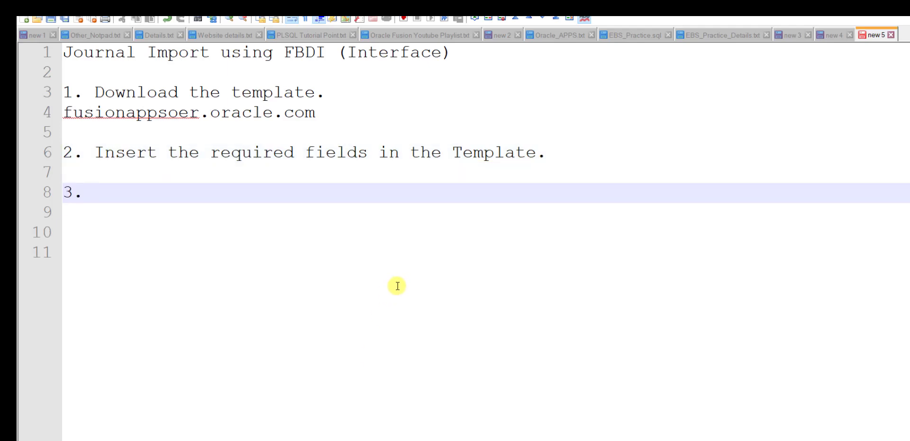
type("3. Go to Impor")
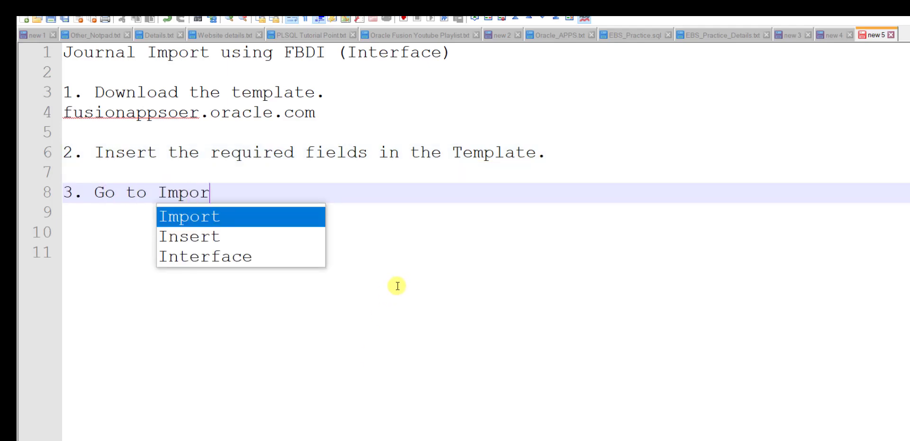
type("t and Ex")
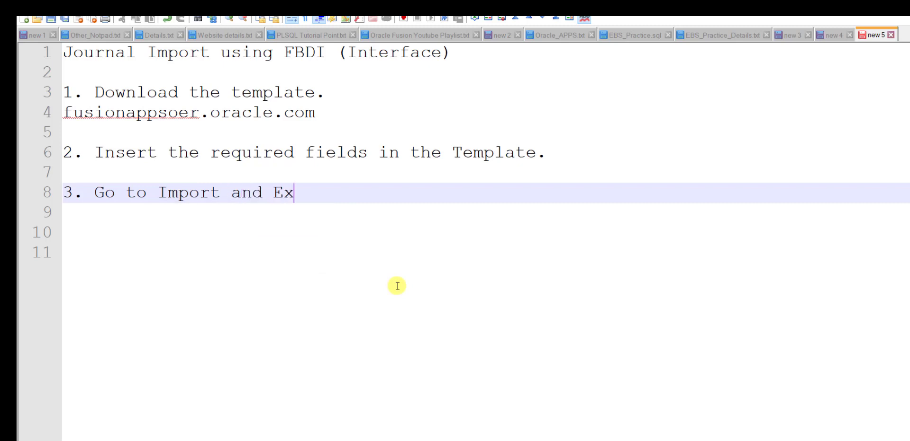
type("port and ")
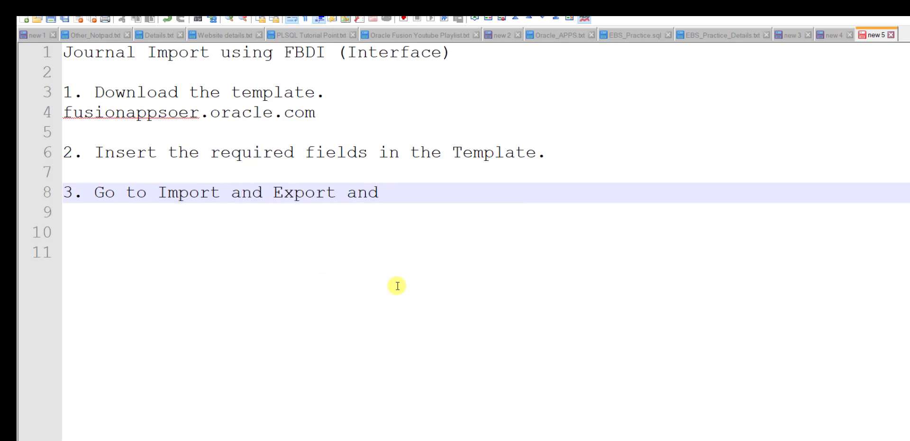
type("upload t")
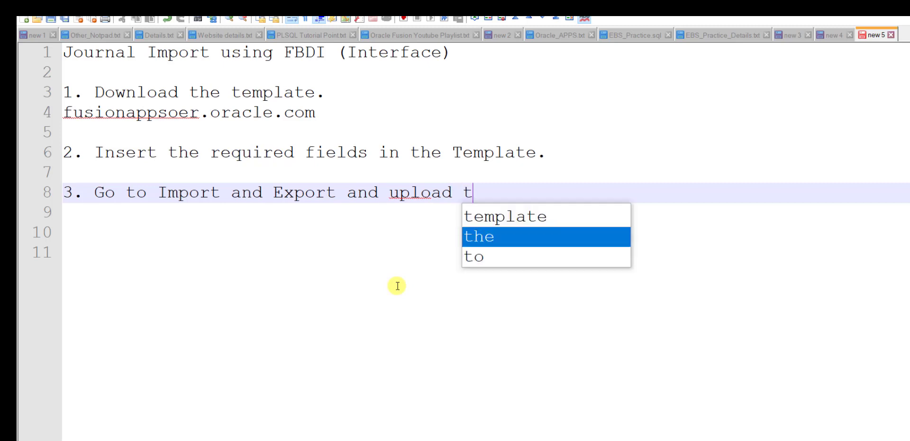
type("he zip file.")
key("Return")
key("Return")
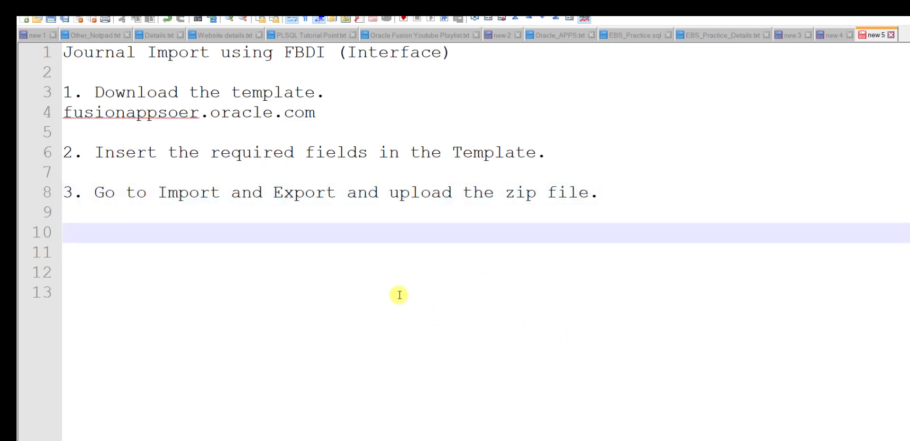
- Switch to Oracle Fusion in the browser and open Scheduled Processes from the Tools group
key("alt+Tab")
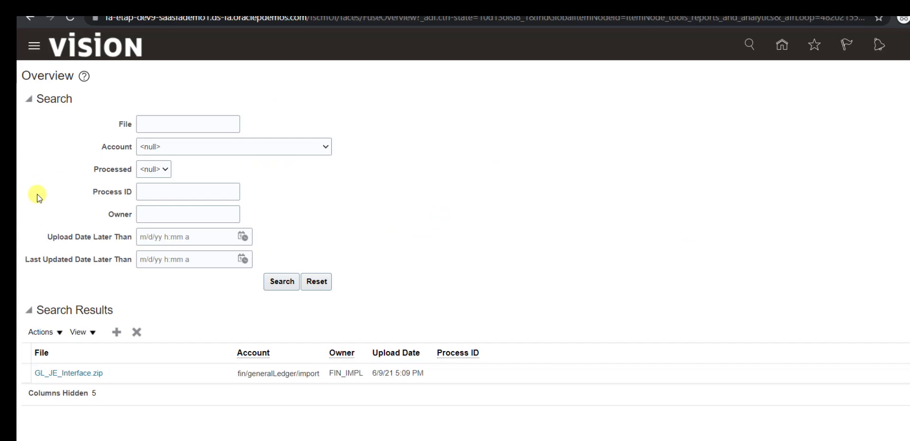
left_click(34, 46)
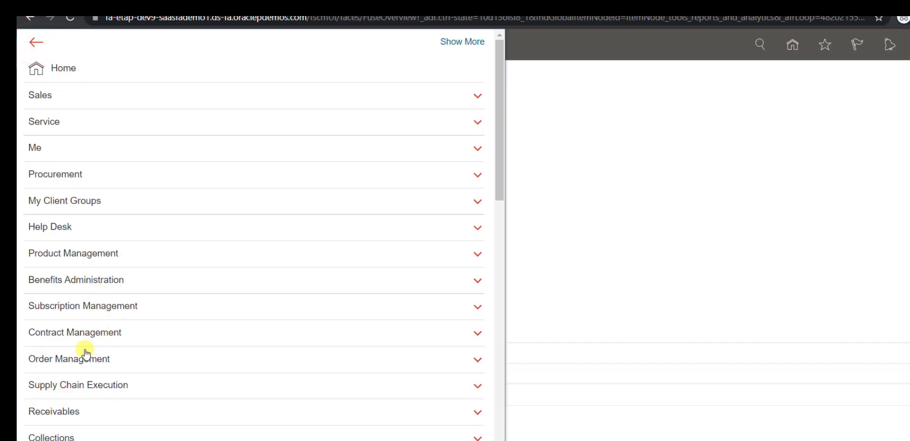
scroll(84, 353, "down", 6)
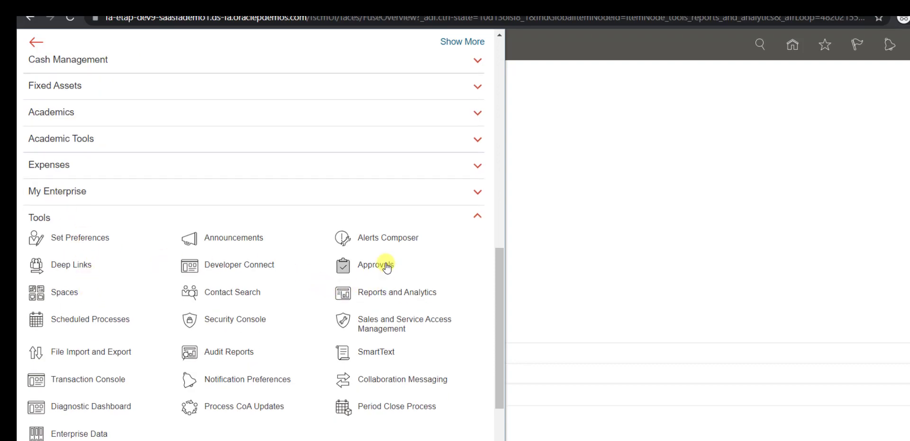
scroll(383, 265, "down", 1)
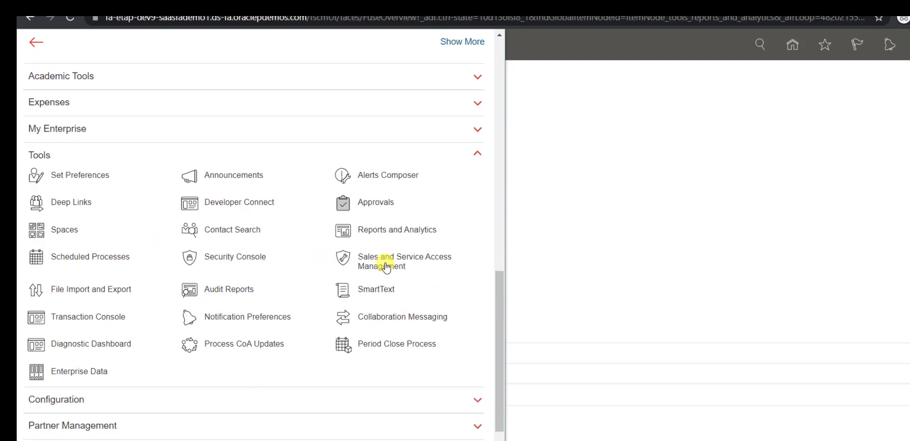
left_click(108, 260)
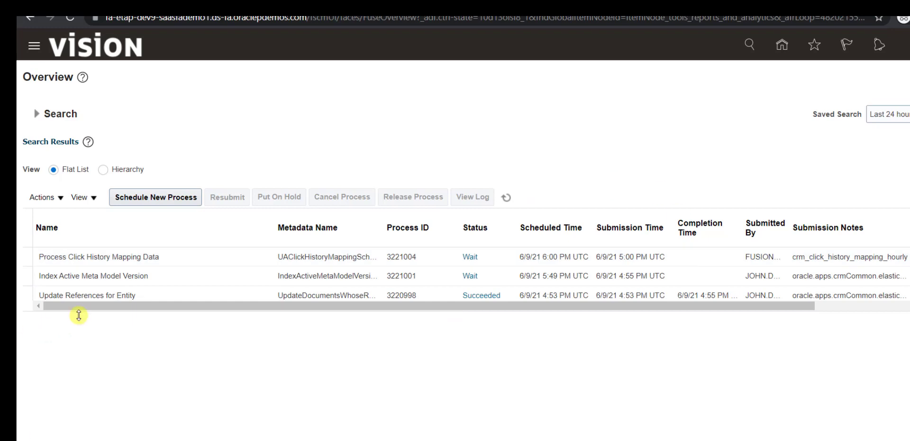
- Start scheduling a new job, search for "Load%interface%file%" and choose Load Interface File for Import to reach its process details
left_click(150, 198)
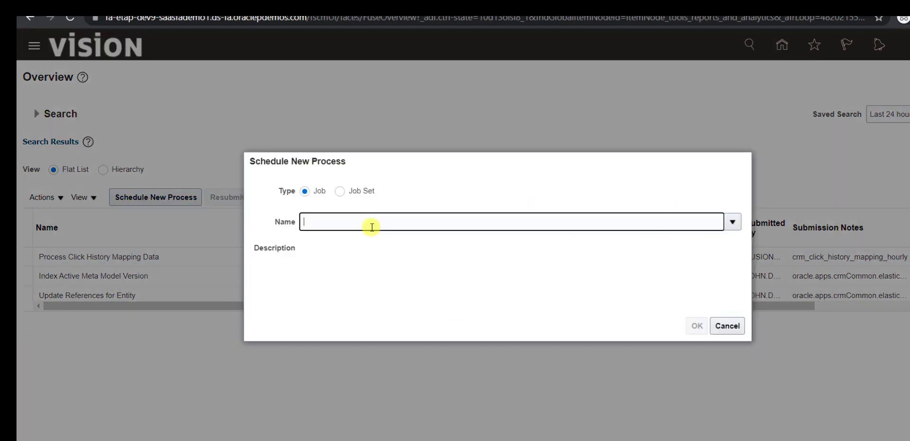
type("Load")
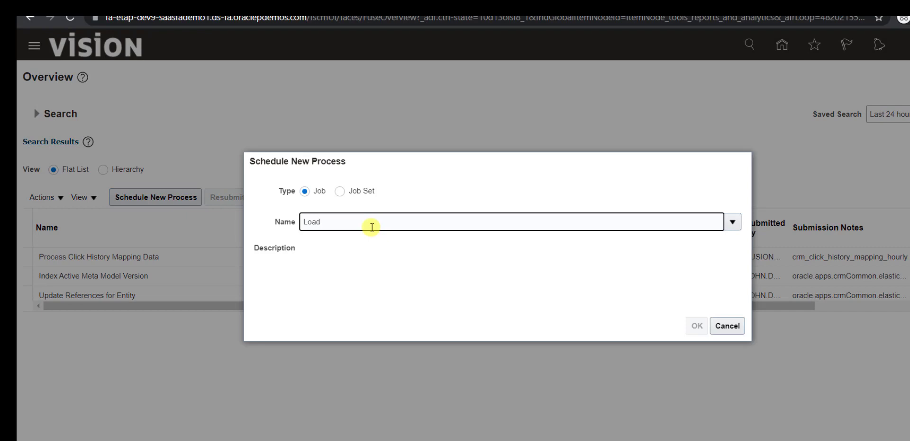
type("%I")
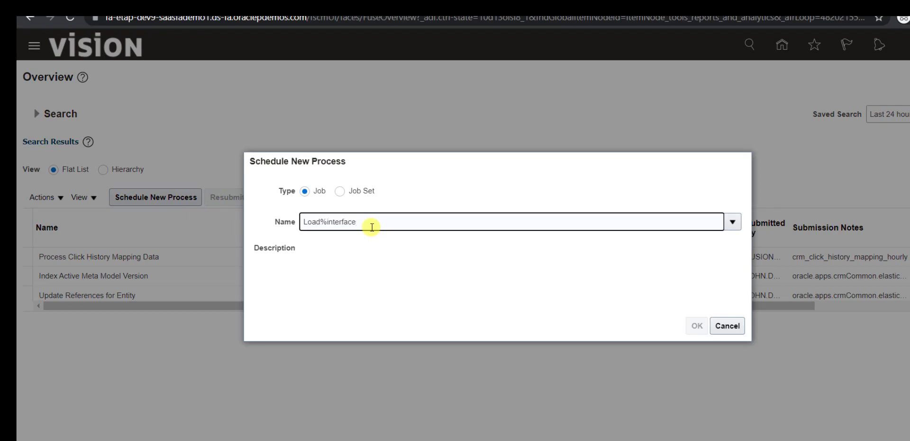
type("%file%")
key("Tab")
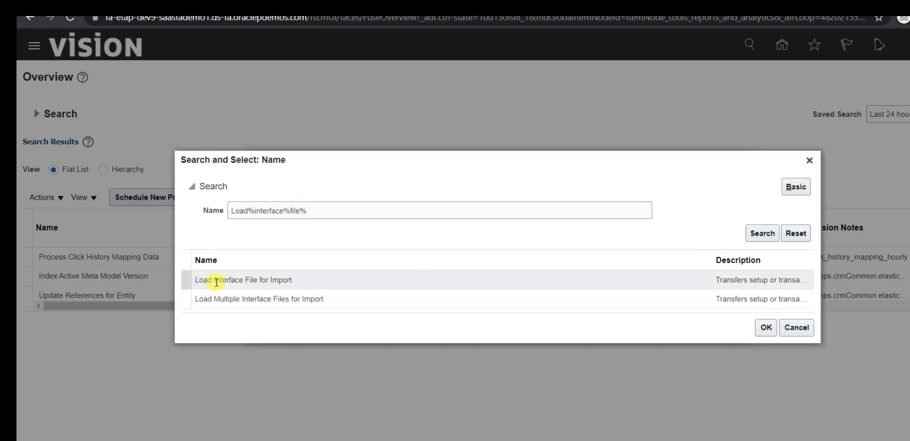
left_click(242, 281)
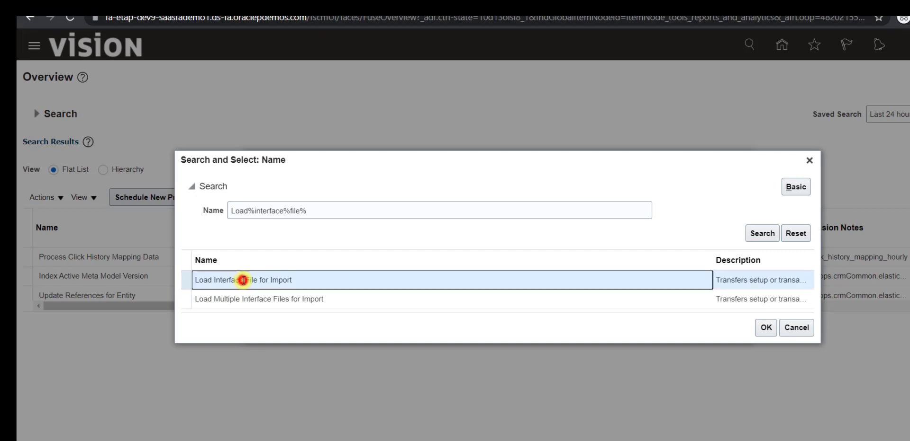
double_click(242, 282)
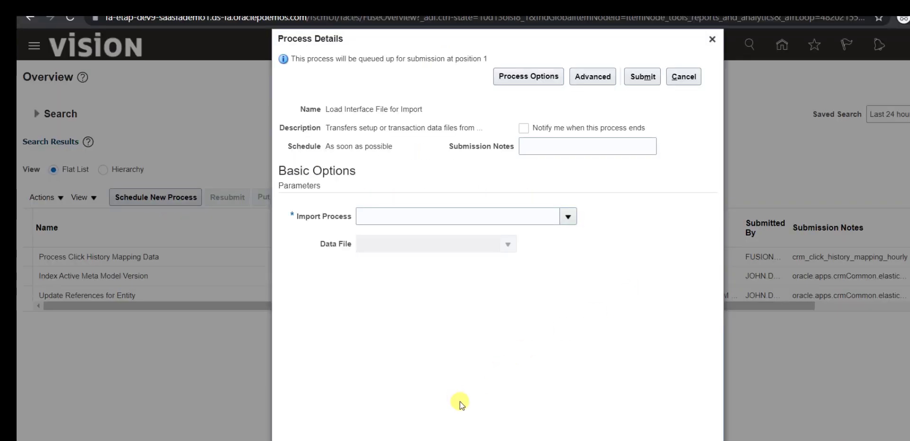
- Switch to the Notepad++ notes and add the line "4. Schedule the program Load Interface File for Import." below point 3
key("alt+Tab")
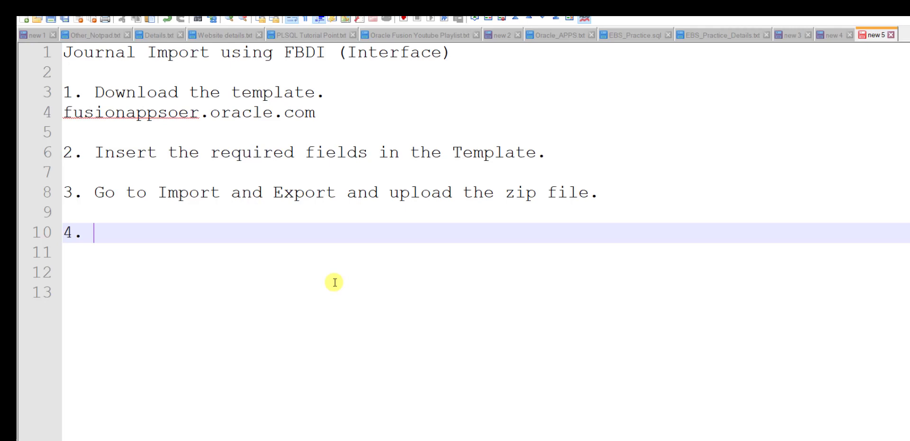
type("Schedu")
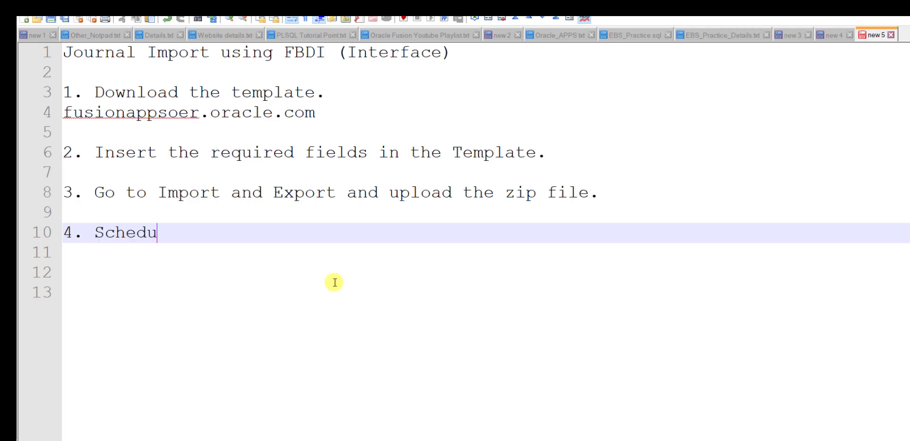
type("le the program Load Interface File for Import")
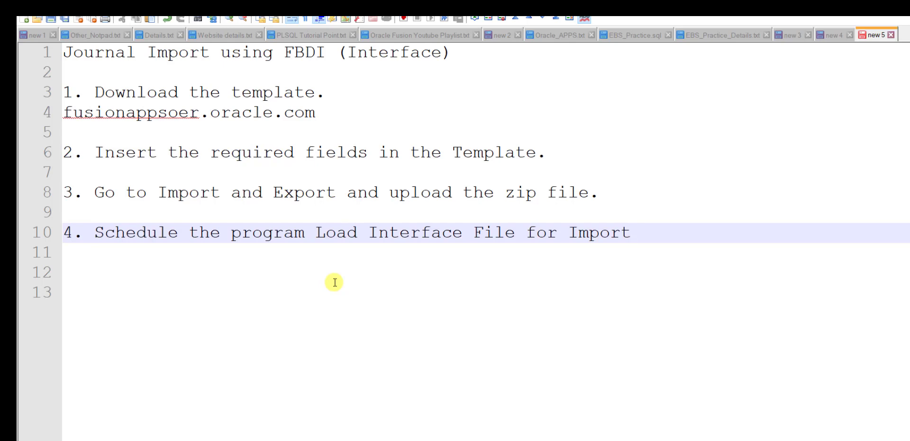
type(".")
key("ctrl+minus")
key("Return")
- Switch back to Oracle Fusion and set the Import Process parameter to Import Journals by searching for "Import Journal"
key("alt+Tab")
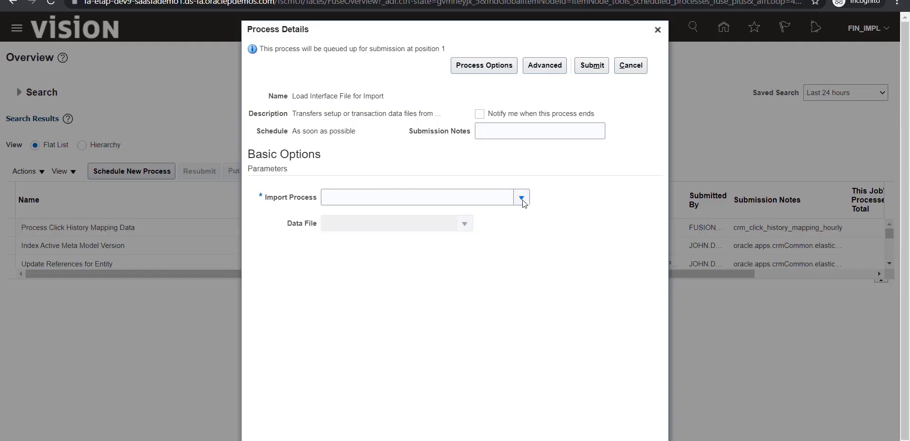
left_click(520, 198)
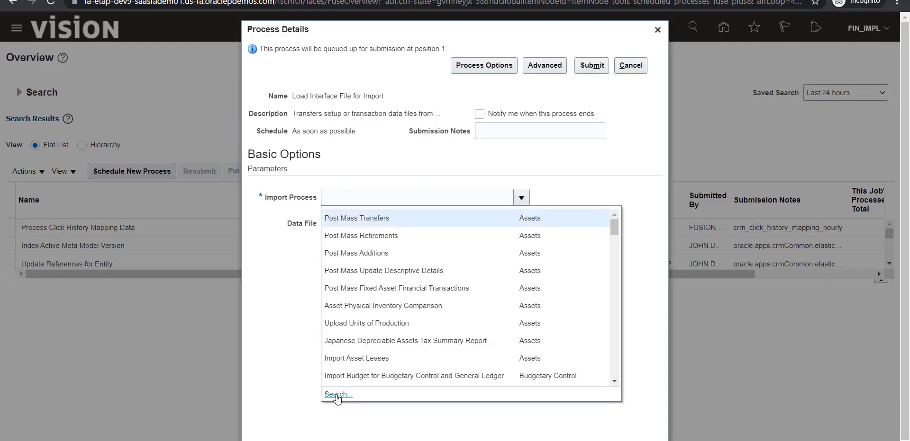
left_click(337, 395)
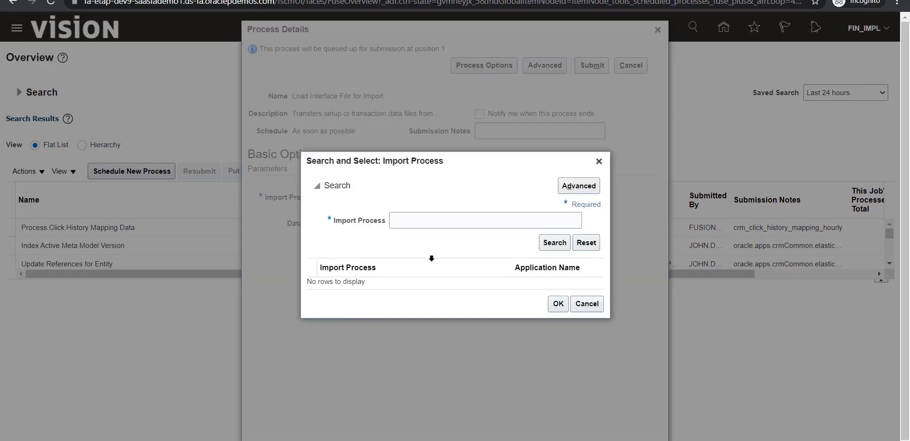
left_click(428, 224)
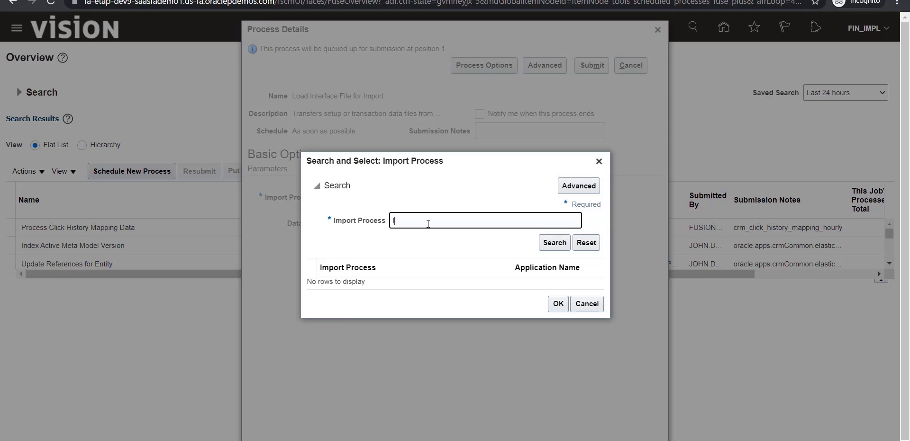
type("Import Journal")
key("Tab")
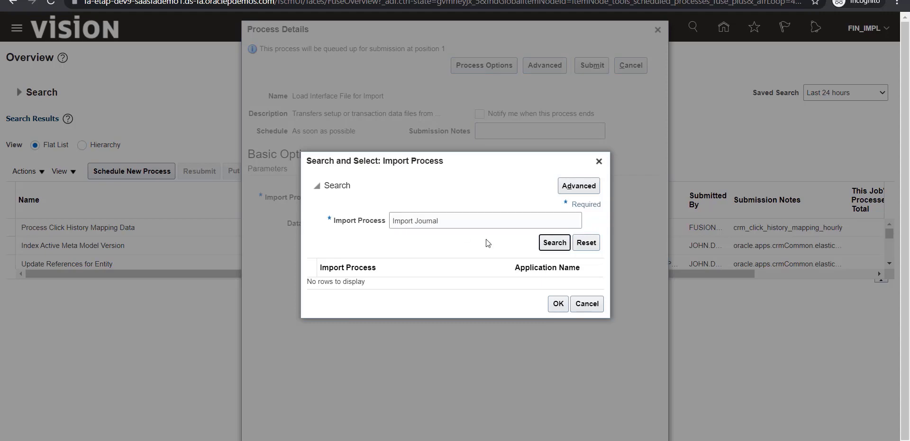
left_click(468, 222)
key("Tab")
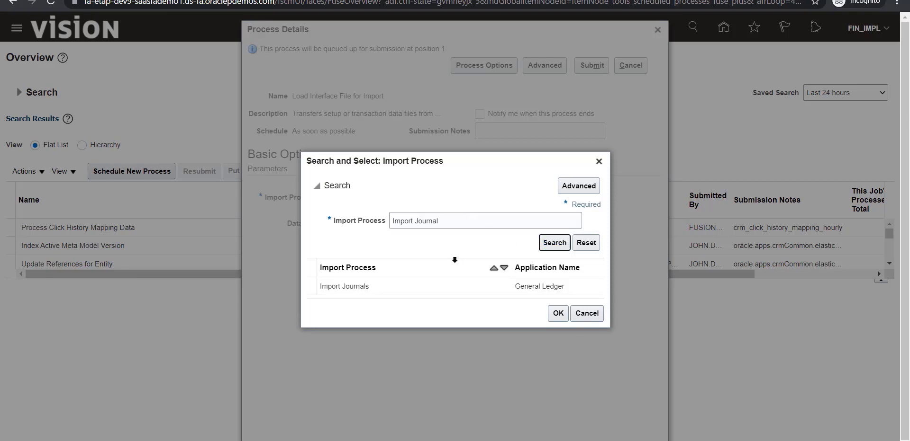
left_click(340, 283)
double_click(339, 283)
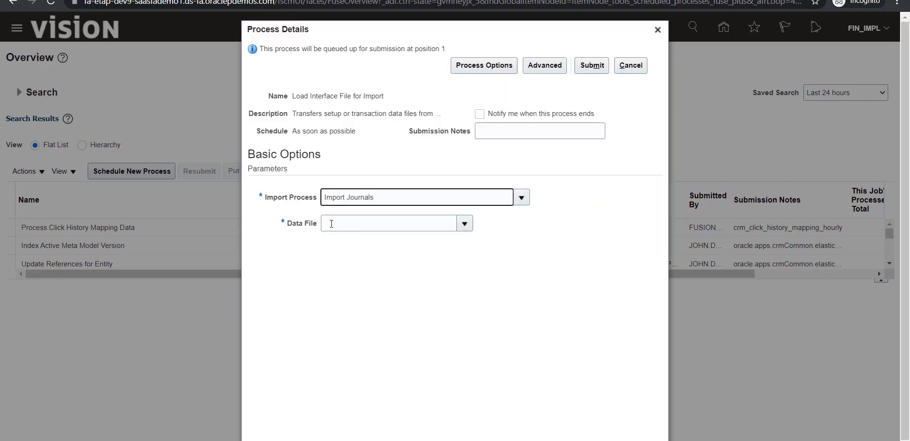
- Select GL_JE_Interface.zip as the data file, submit the load process and acknowledge the confirmation
left_click(465, 225)
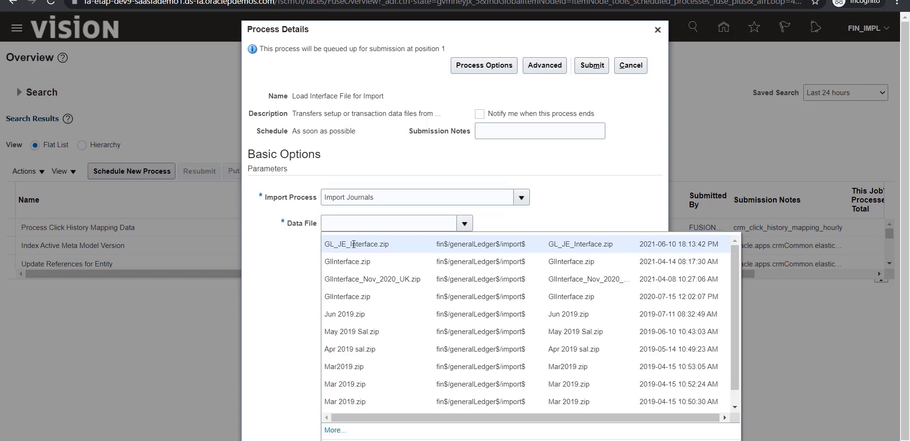
left_click(382, 249)
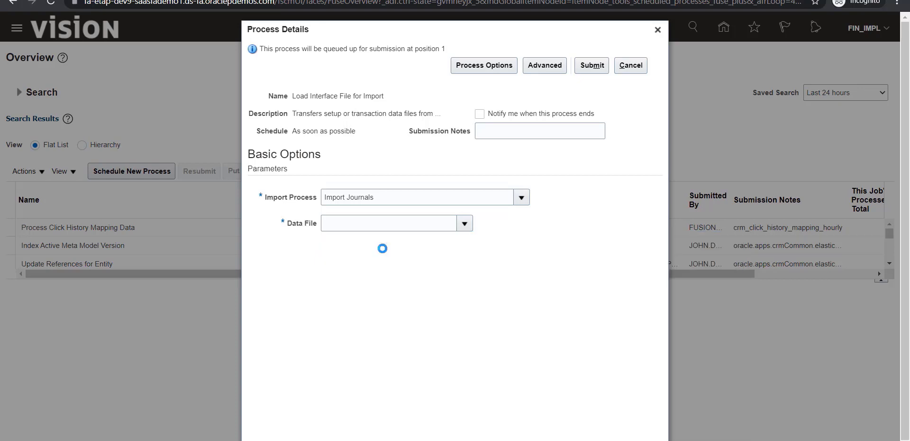
left_click(583, 67)
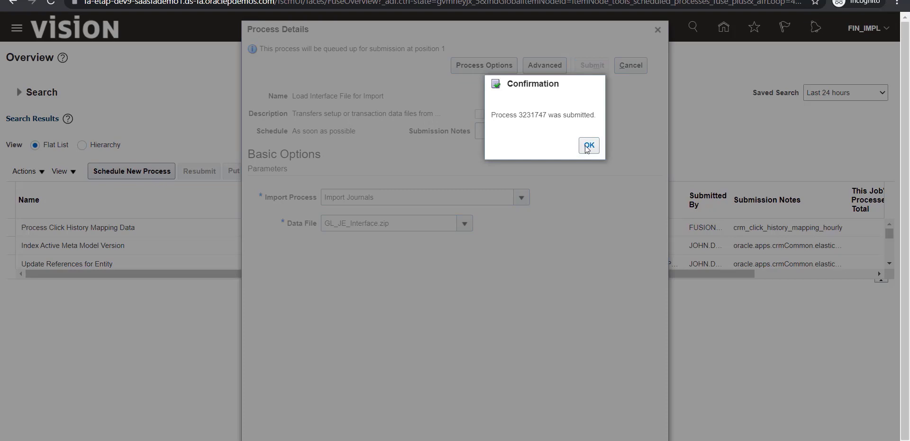
left_click(587, 147)
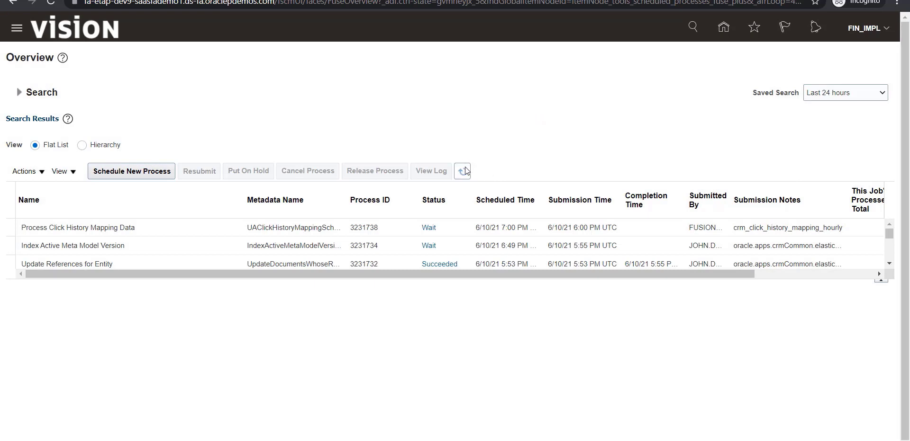
- Refresh the process list until the load jobs finish, and check the Load File to Interface details and log attachment
left_click(463, 172)
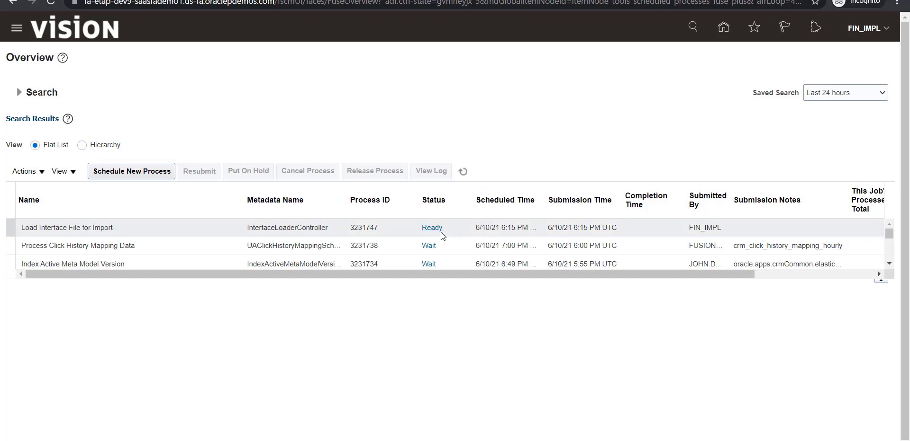
left_click(464, 172)
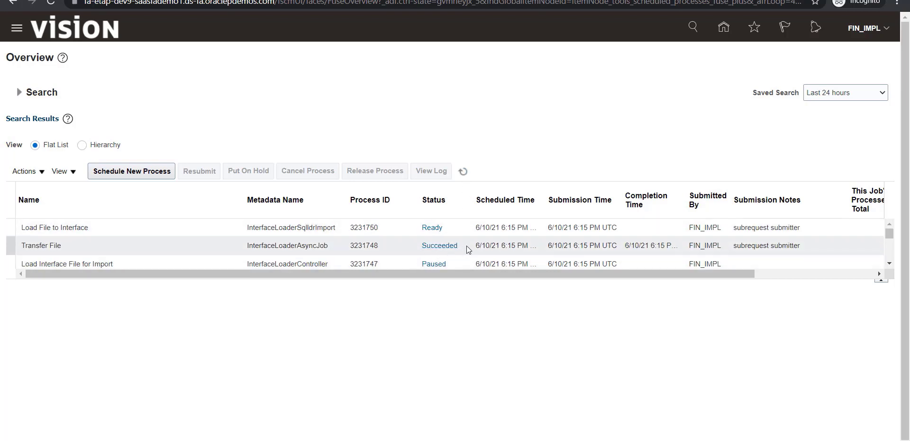
left_click(463, 172)
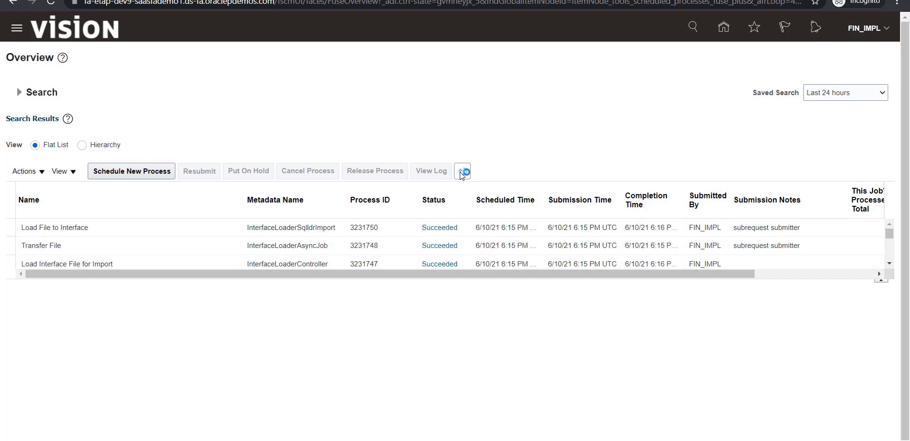
left_click(114, 230)
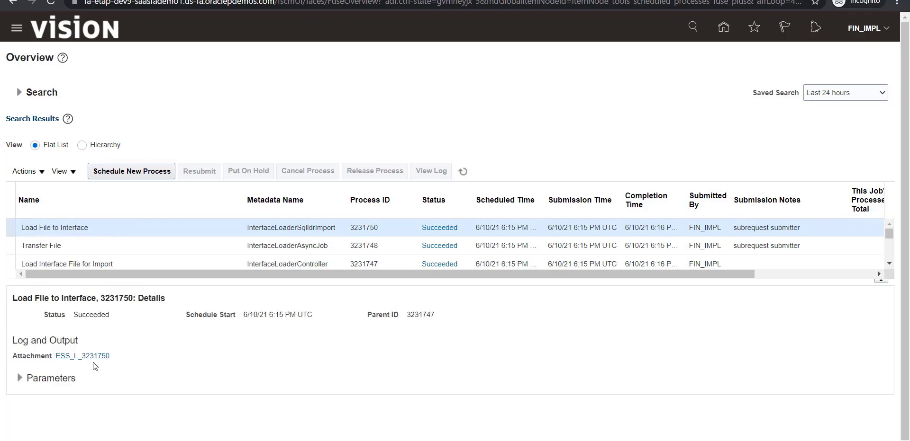
mouse_move(87, 360)
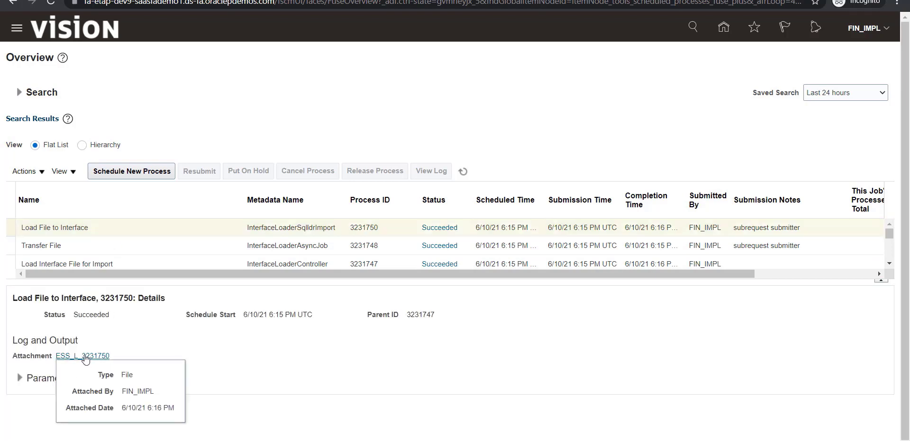
- Start scheduling another job, find Import Journals with "Import%Jo%" and open its process details
left_click(153, 174)
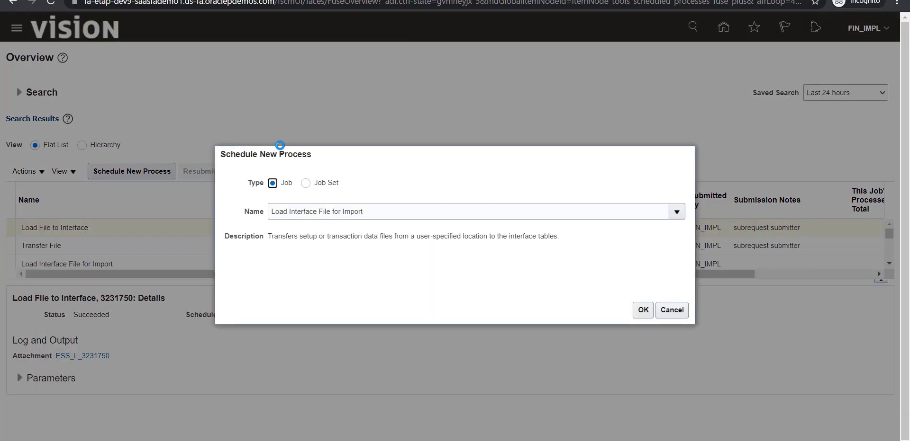
key("Tab")
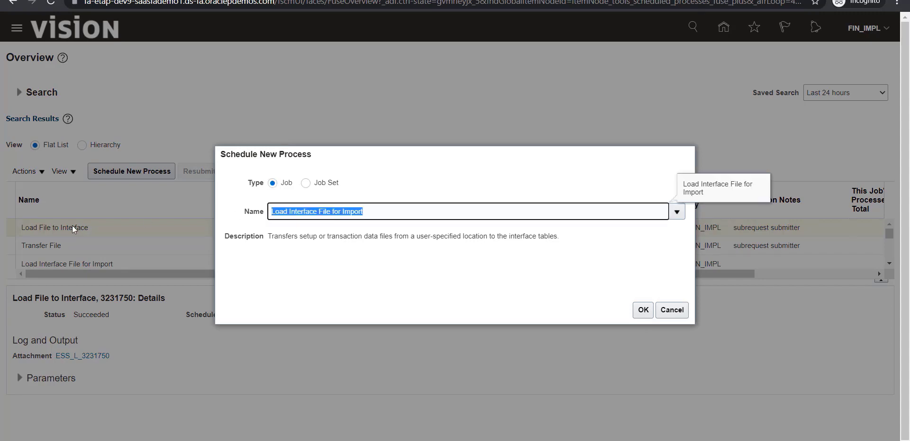
key("BackSpace")
type("Import%Jo%")
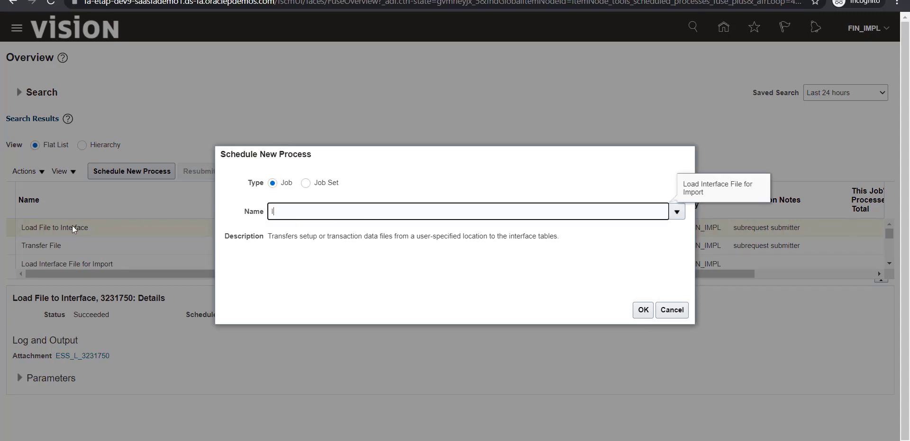
key("Tab")
double_click(219, 296)
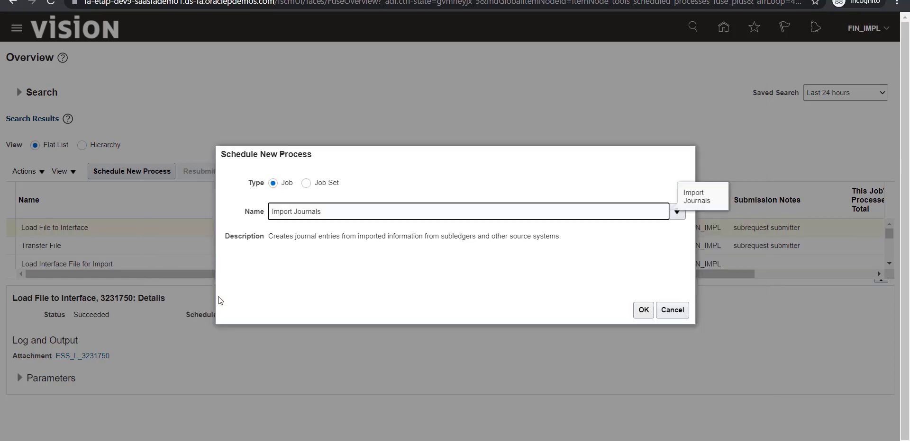
left_click(642, 311)
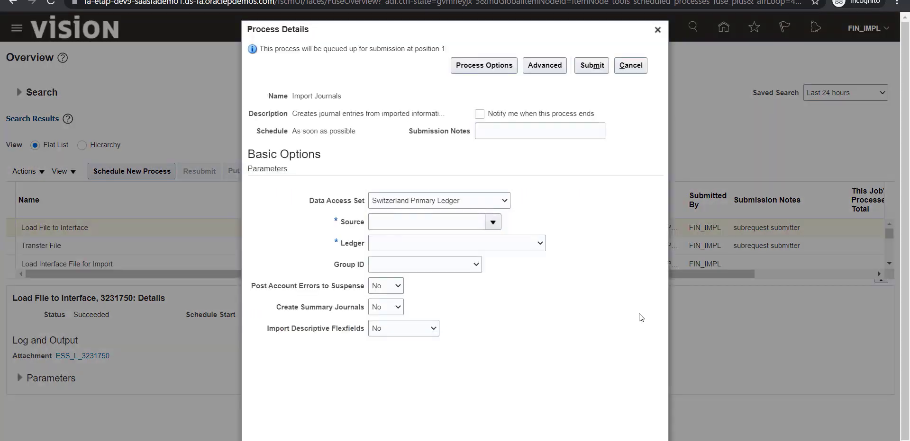
- Set the Import Journals data access set to US Primary Ledger, source to Spreadsheet and ledger to US Primary Ledger
left_click(504, 202)
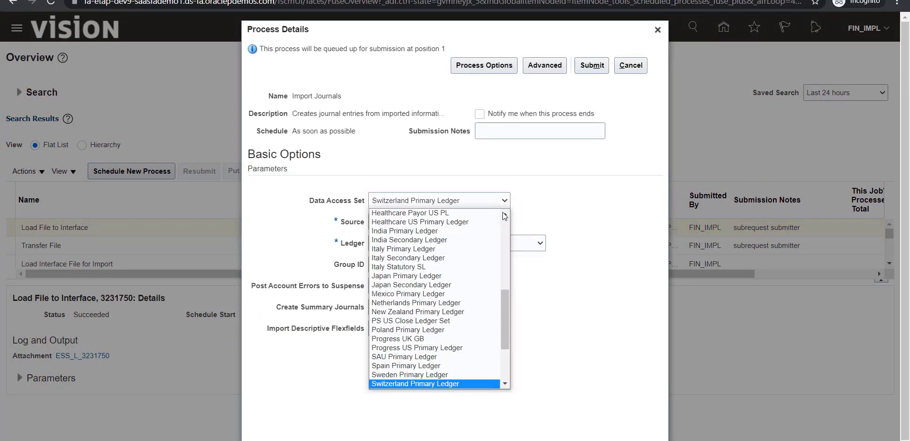
left_click_drag(505, 310, 510, 343)
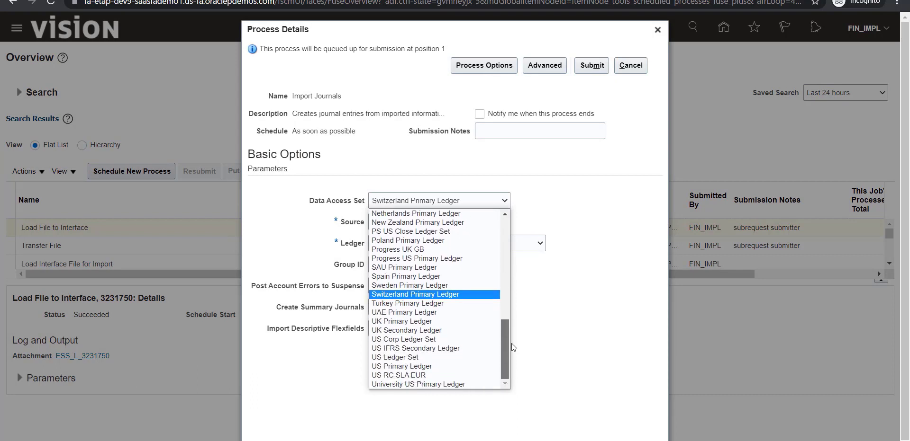
left_click(454, 323)
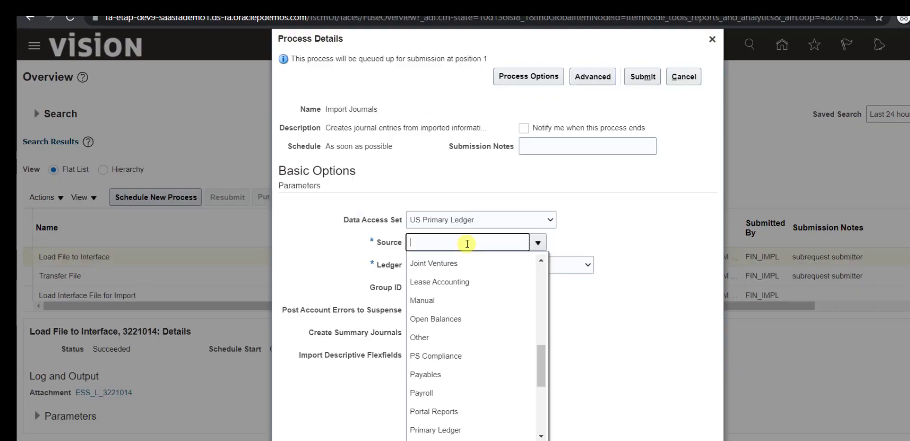
type("S")
key("Tab")
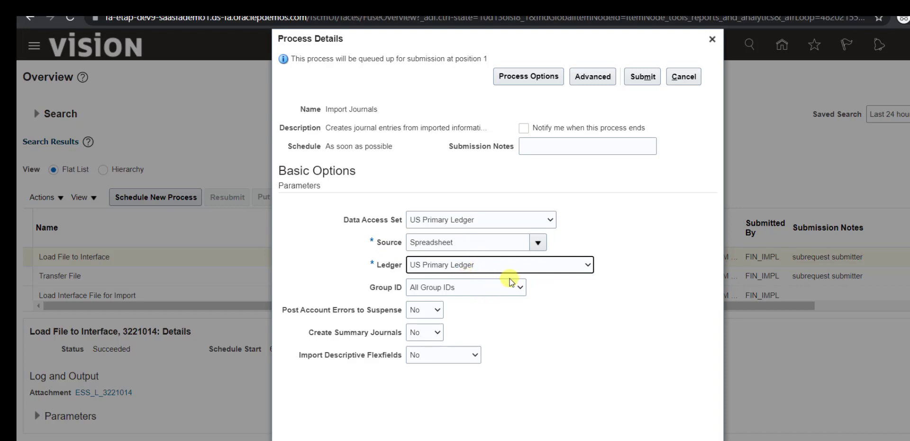
- Set the Group ID to 9999, submit the Import Journals process and acknowledge the confirmation
left_click(453, 287)
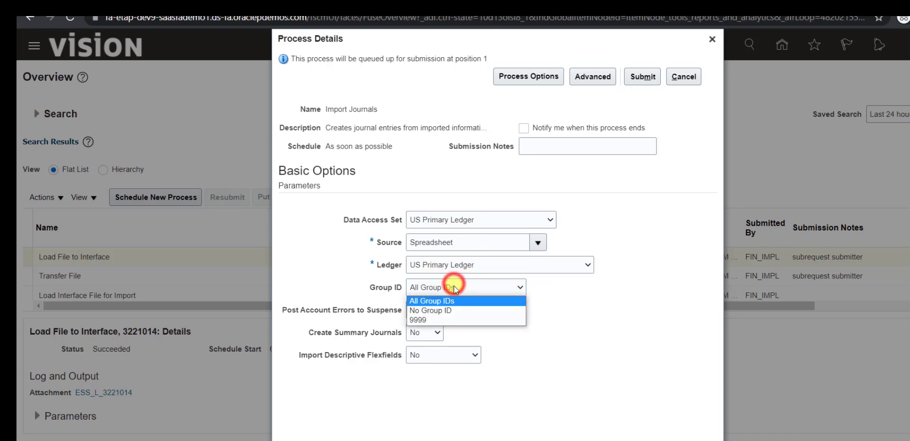
left_click(442, 320)
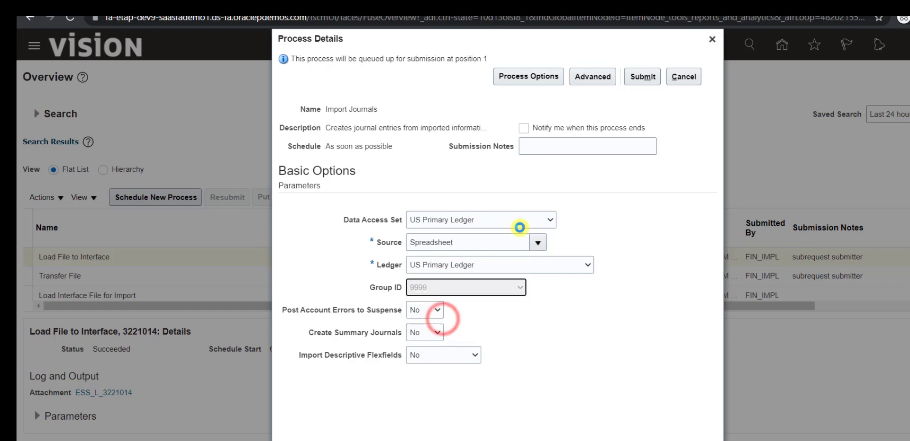
left_click(642, 77)
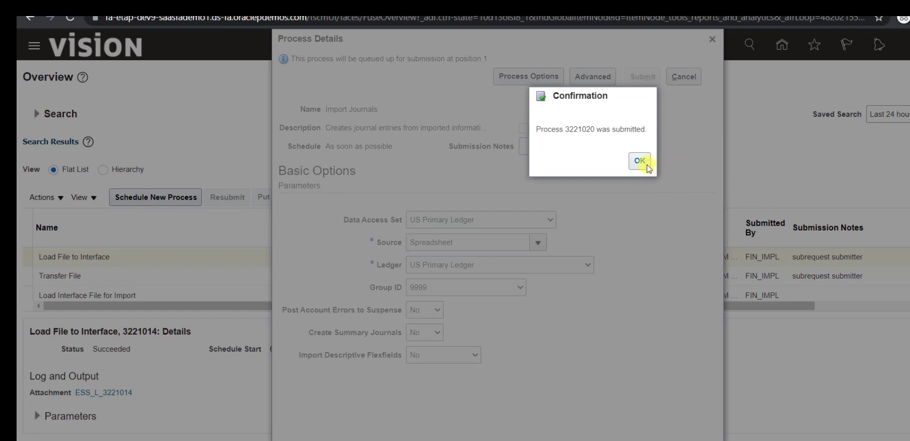
left_click(631, 162)
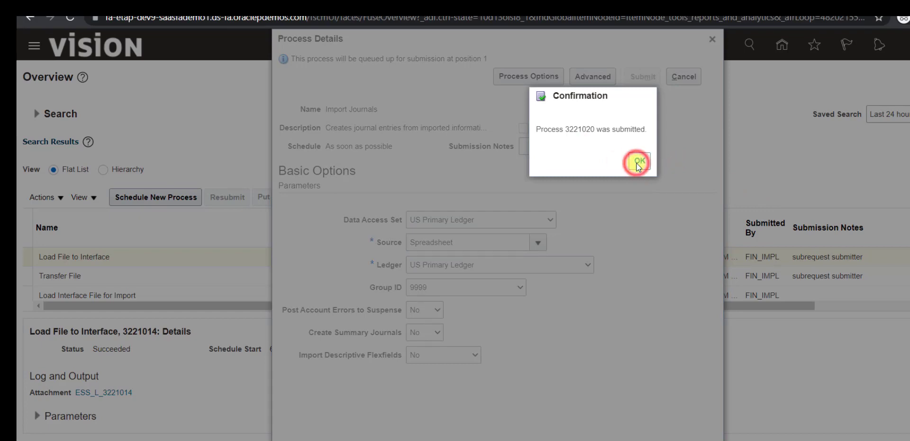
- Refresh the process list until the Import Journals jobs finish, and check the job status of Import Journals: Child
left_click(505, 199)
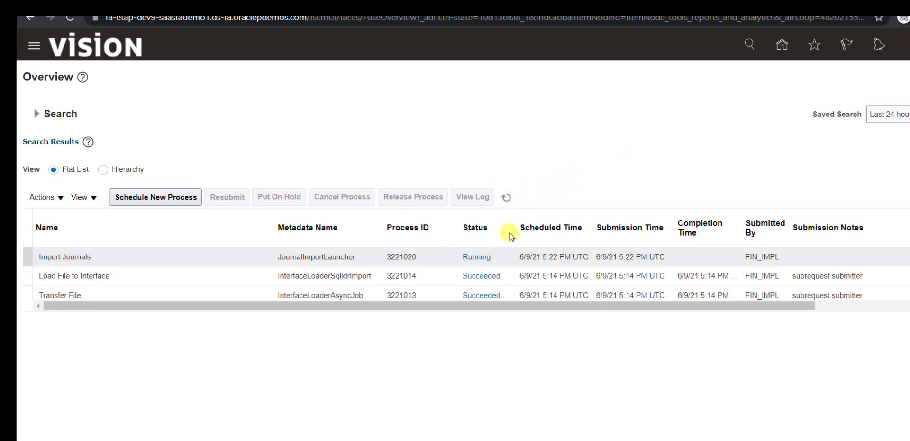
left_click(506, 197)
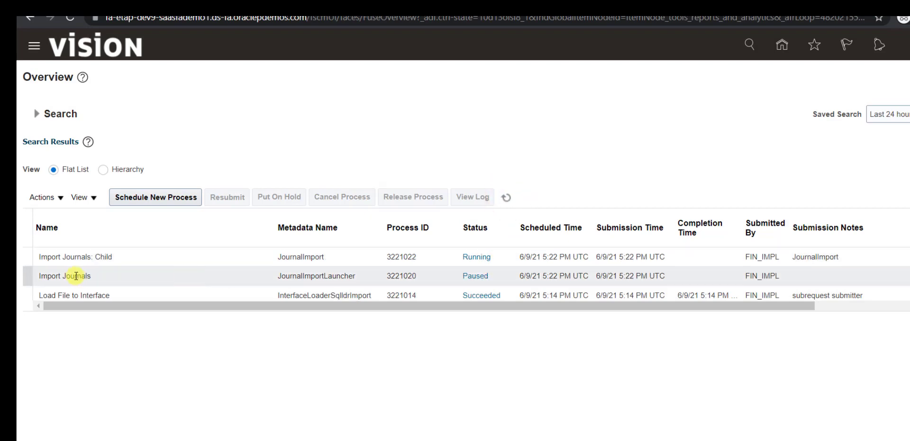
left_click(505, 197)
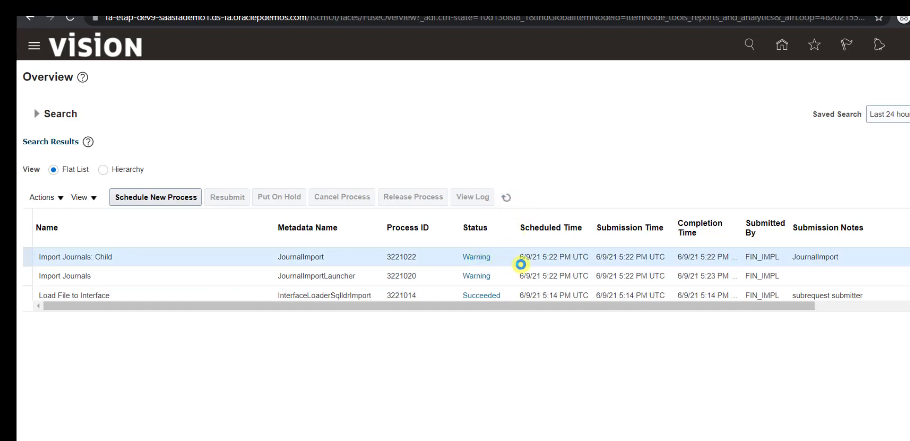
left_click(504, 259)
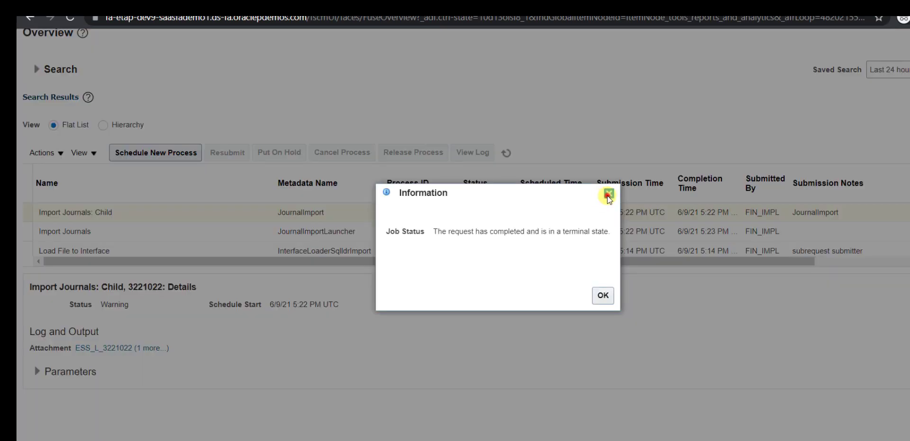
left_click(608, 194)
- List the attachments of Import Journals: Child and open its .txt output report
left_click(108, 348)
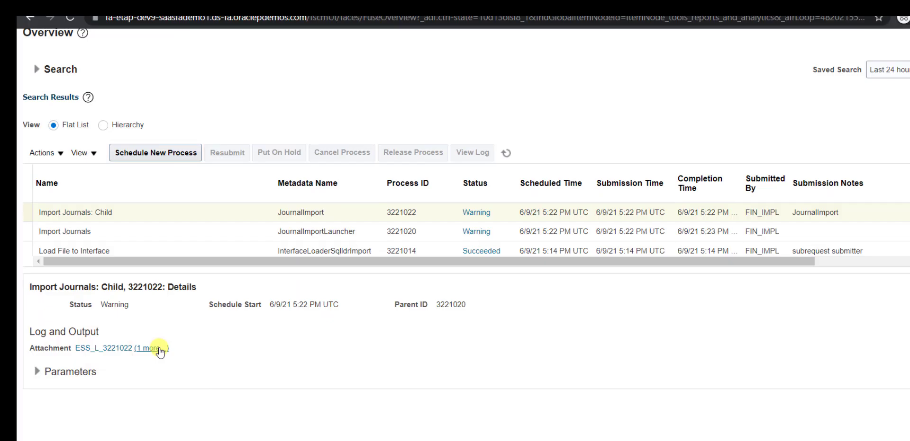
left_click(149, 348)
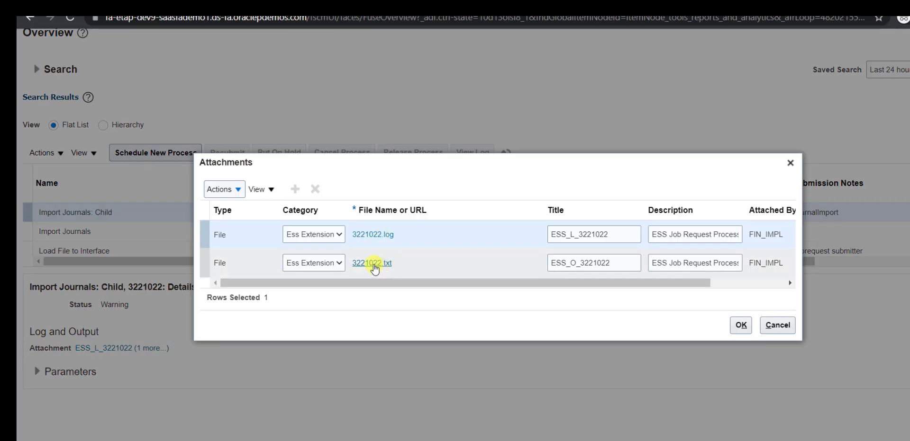
left_click(373, 265)
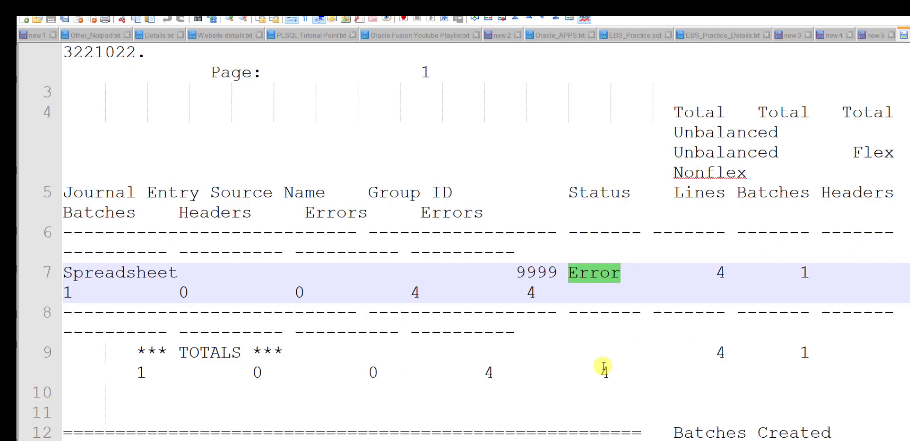
- Examine the report's error lines and the invalid accounts section, checking the problem description for account 101.10.77600.120.0.0
scroll(603, 367, "down", 10)
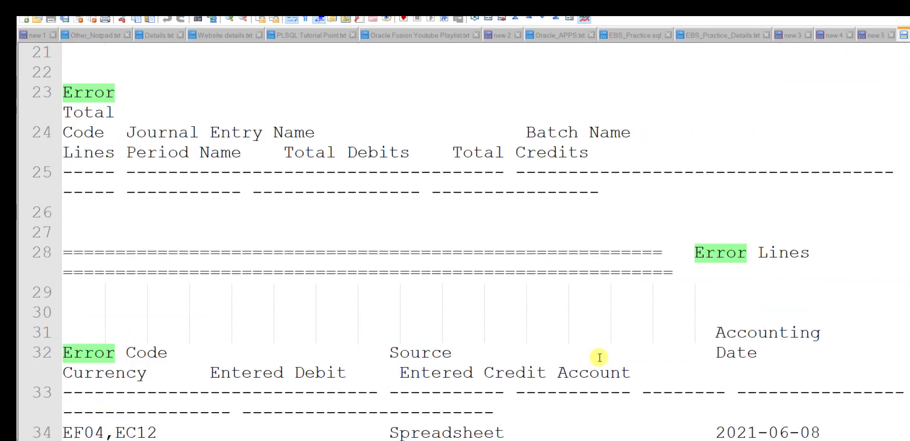
scroll(599, 357, "down", 6)
left_click(65, 191)
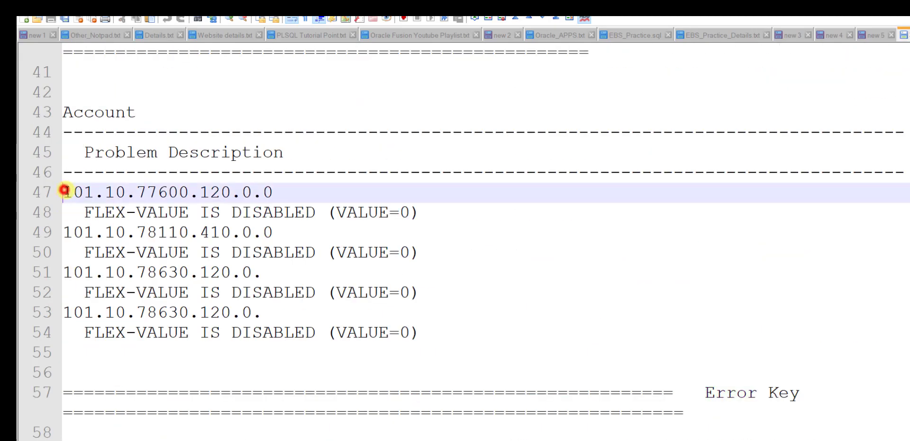
left_click_drag(65, 192, 284, 197)
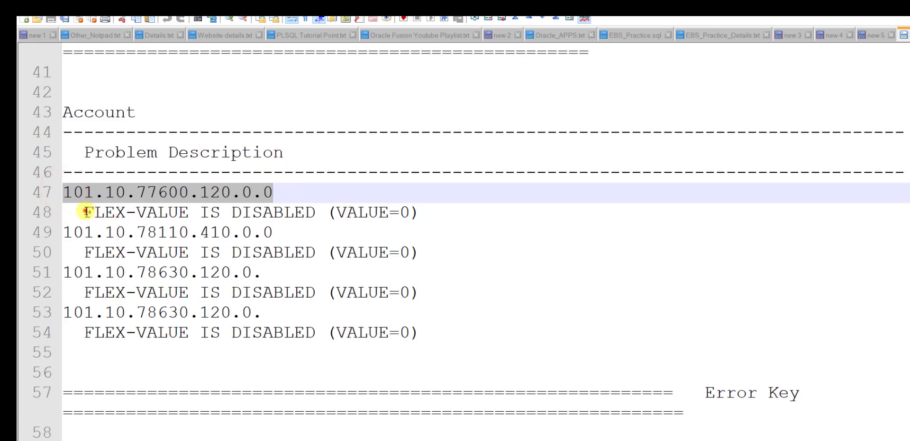
left_click_drag(85, 212, 315, 212)
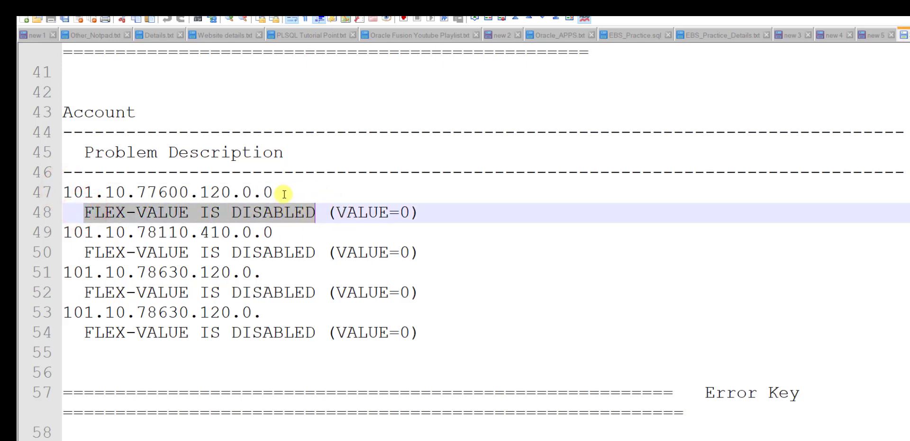
left_click_drag(278, 191, 62, 191)
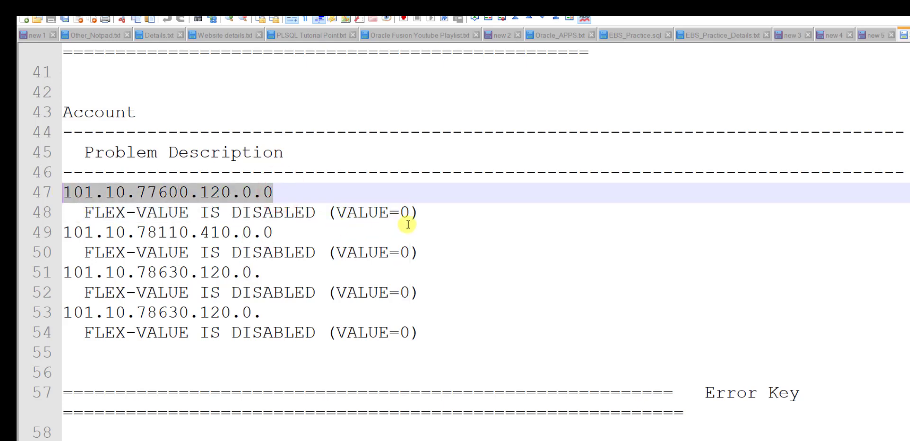
- Compare the Journal Import Execution Report's summary with its first invalid account, and switch back to Oracle Fusion
scroll(408, 225, "up", 15)
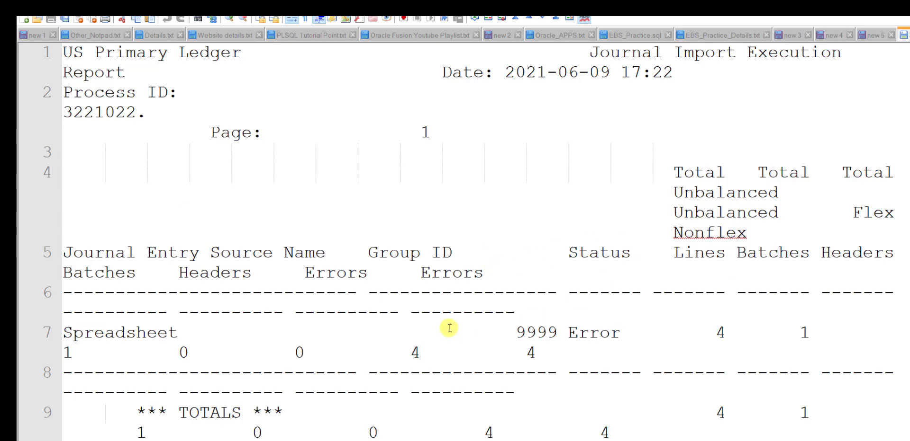
scroll(469, 276, "down", 12)
left_click(283, 252)
mouse_move(283, 252)
left_mouse_down()
mouse_move(73, 252)
mouse_move(274, 252)
left_mouse_up()
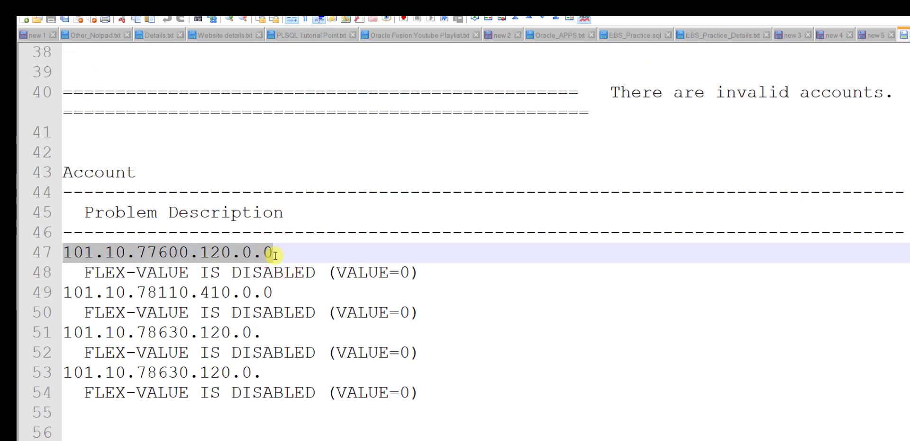
scroll(767, 297, "up", 5)
scroll(767, 297, "up", 7)
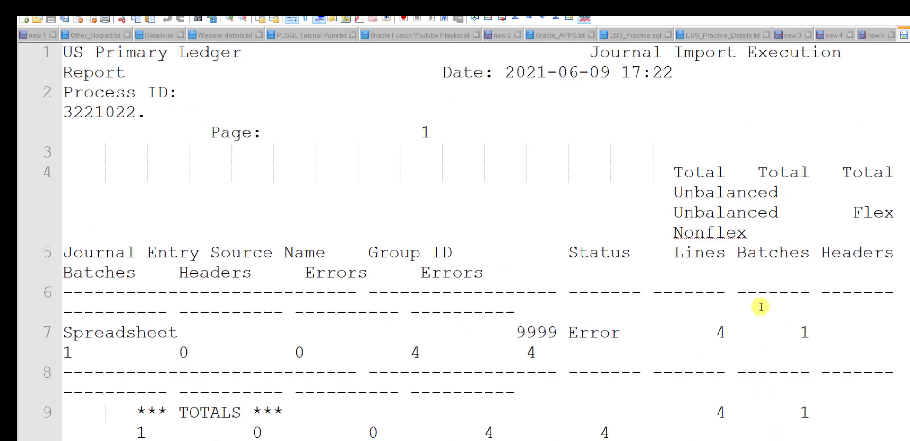
key("alt+Tab")
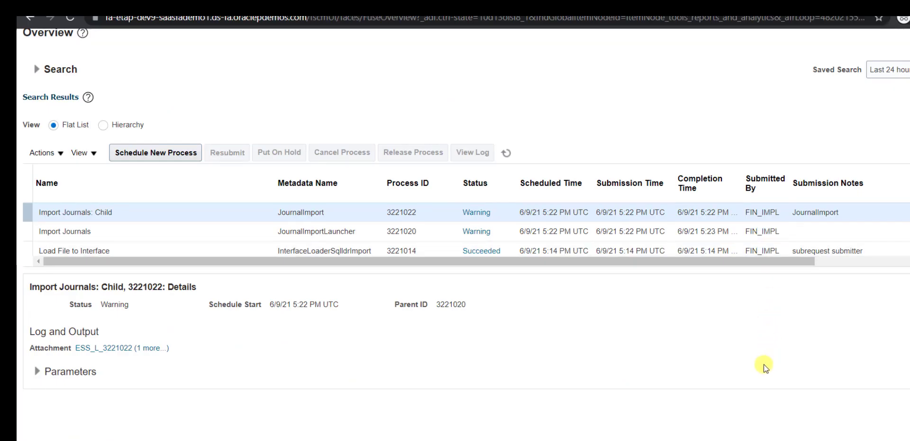